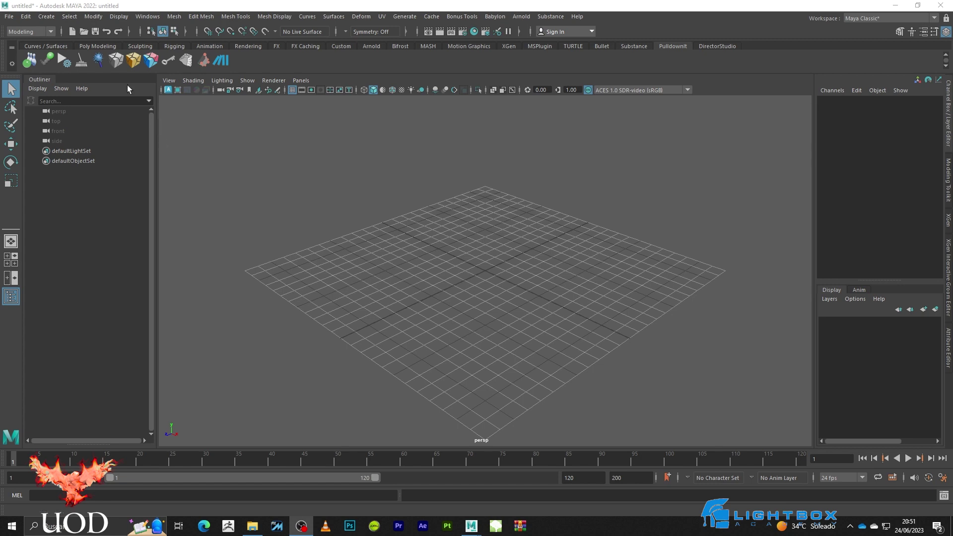
# - Switch to the Poly Modeling shelf to show the polygon modelling tools
pyautogui.click(98, 45)
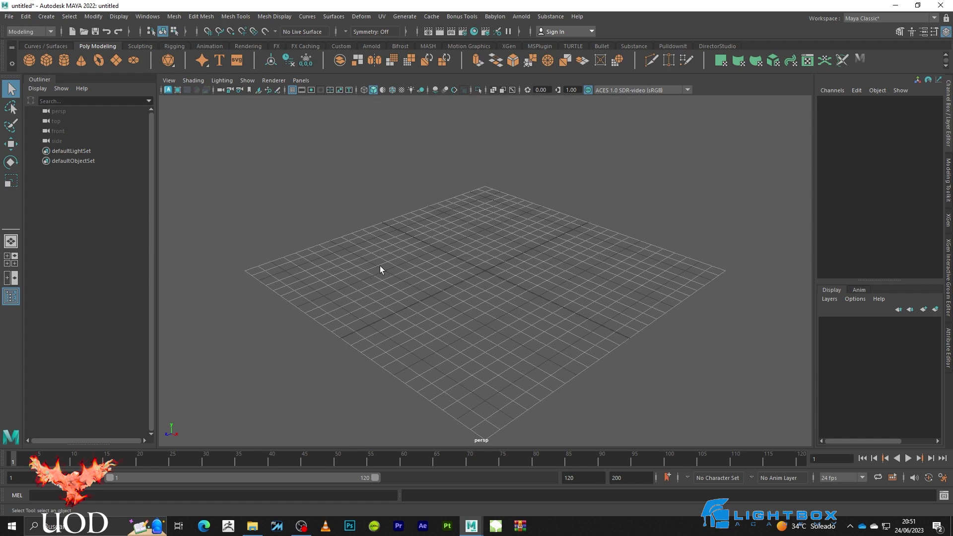
# - Create a polygon cube sized to width 80, height 2 and depth 50
pyautogui.click(44, 61)
pyautogui.click(846, 211)
pyautogui.click(923, 219)
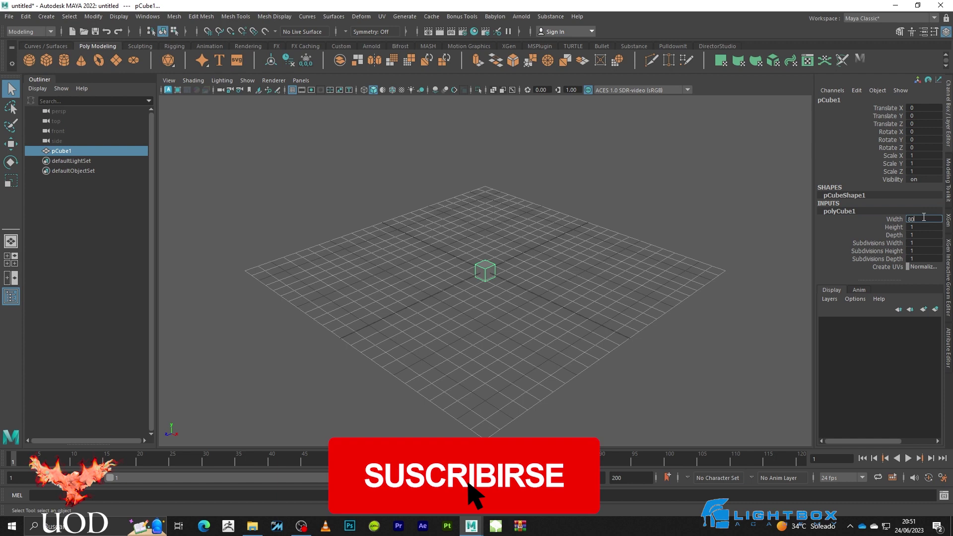
pyautogui.write('0')
pyautogui.press('Return')
pyautogui.click(925, 227)
pyautogui.press('Tab')
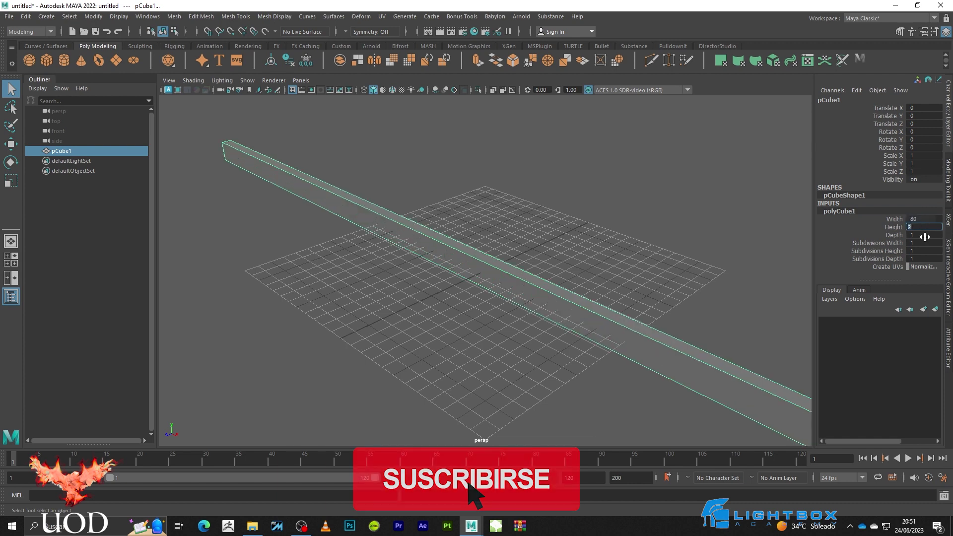
pyautogui.write('250')
pyautogui.press('Return')
# - Frame the slab and raise it to Translate Y 1
pyautogui.press('f')
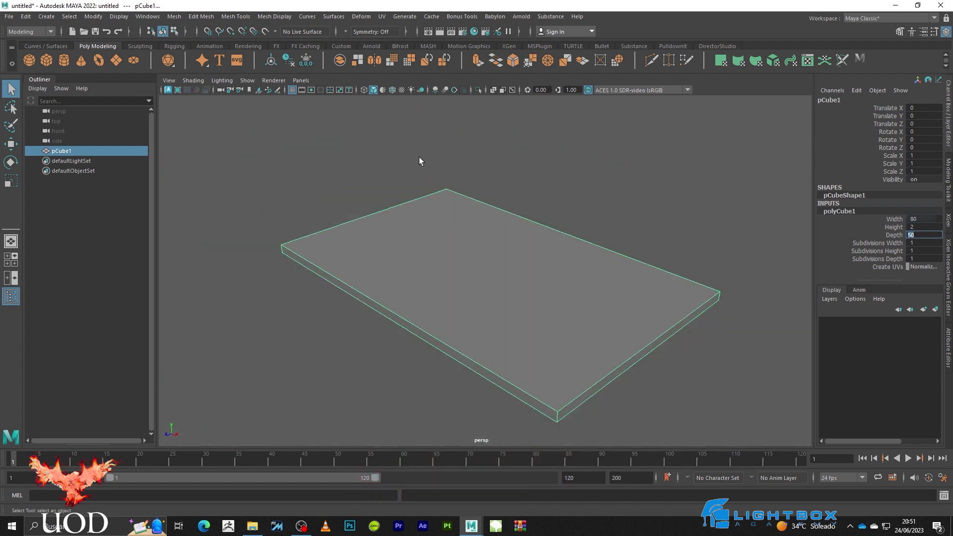
pyautogui.click(645, 255)
pyautogui.click(507, 263)
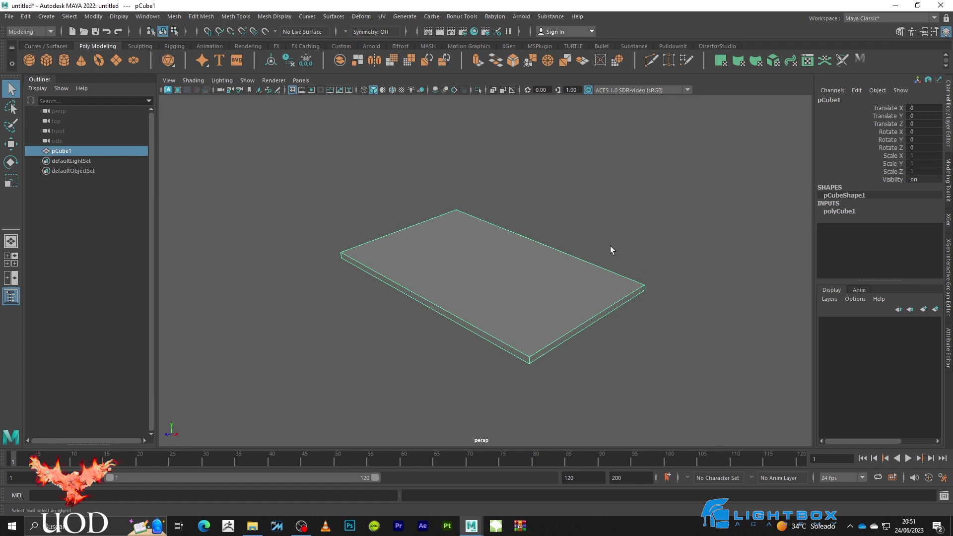
pyautogui.scroll(3, 371, 143)
pyautogui.click(631, 204)
pyautogui.click(552, 238)
pyautogui.click(913, 117)
pyautogui.write('1')
pyautogui.press('Return')
pyautogui.click(528, 182)
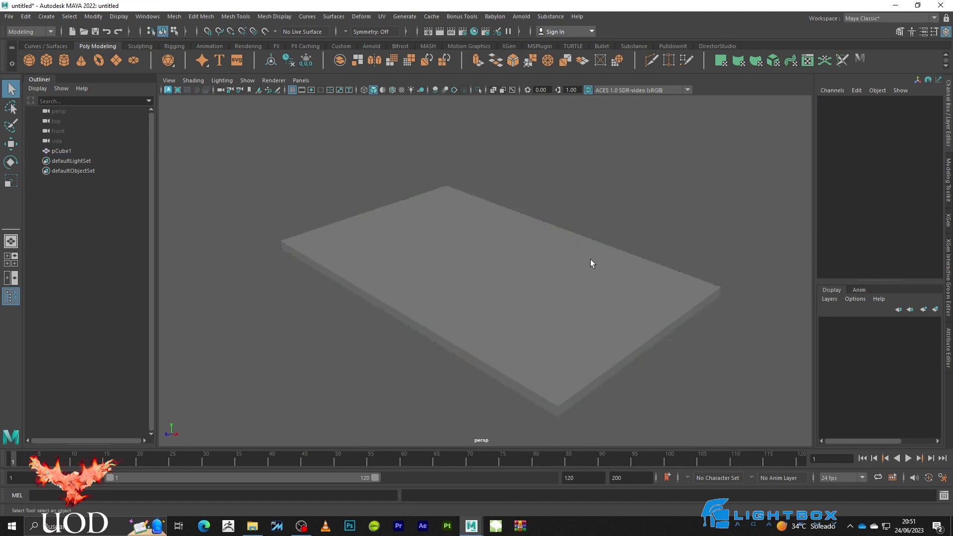
pyautogui.press('space')
pyautogui.press('space')
pyautogui.click(497, 266)
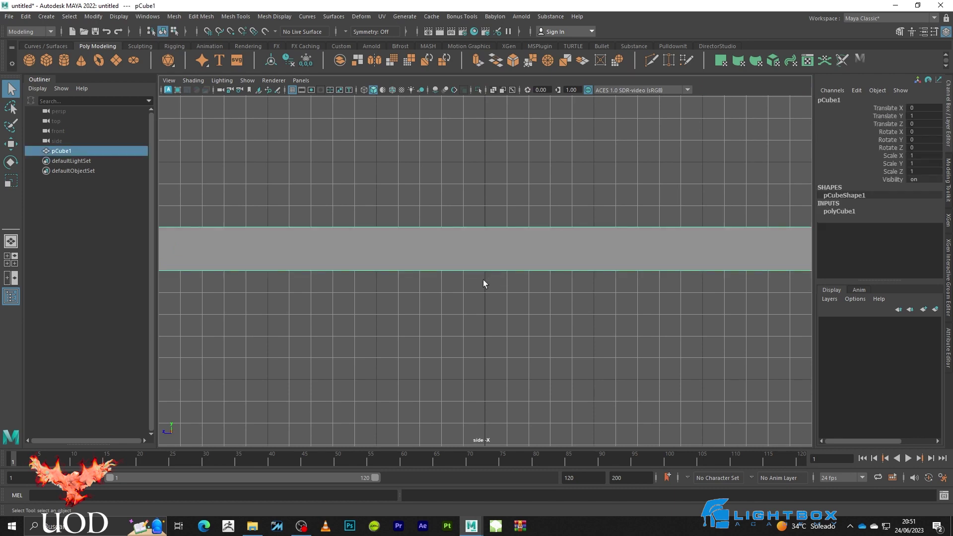
pyautogui.press('4')
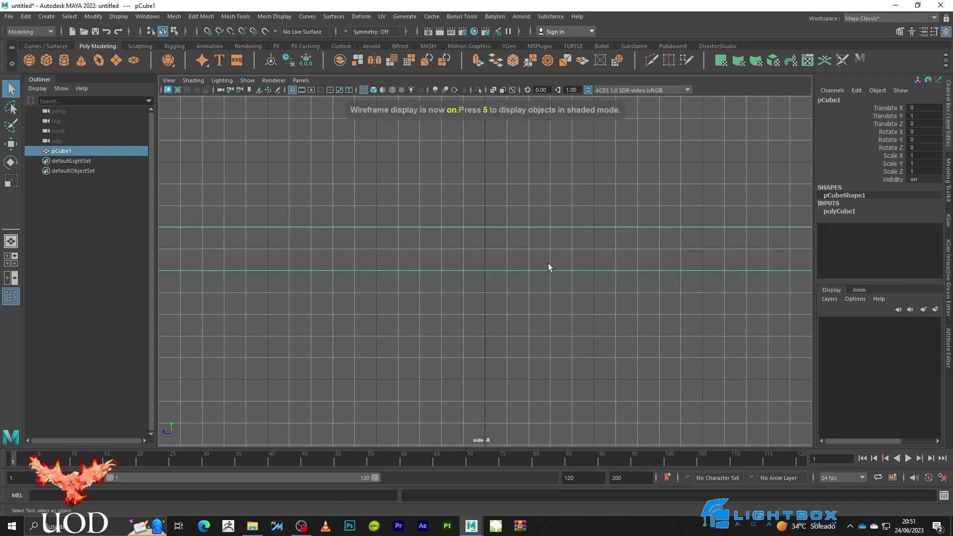
pyautogui.scroll(-3, 486, 264)
pyautogui.scroll(-1, 485, 265)
pyautogui.scroll(-2, 484, 265)
pyautogui.click(615, 303)
pyautogui.press('space')
pyautogui.press('space')
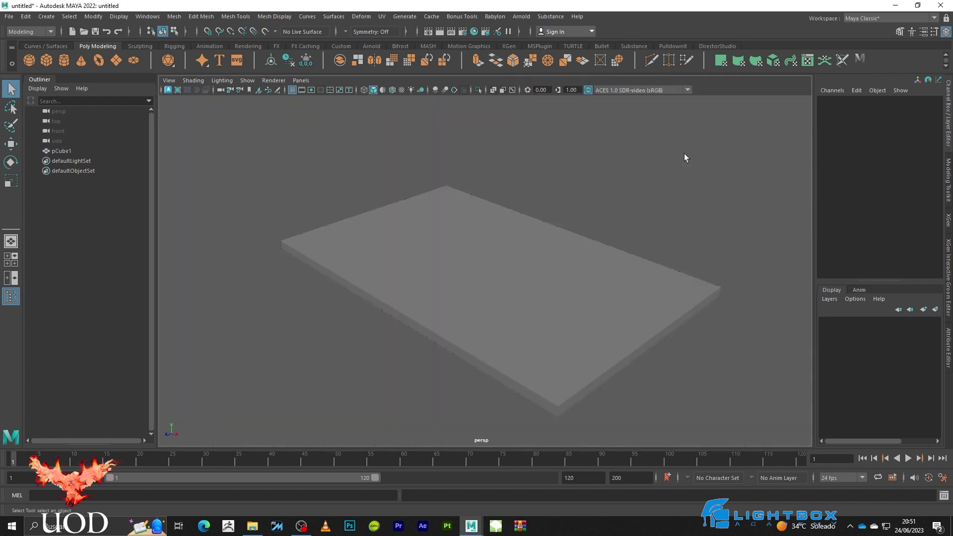
pyautogui.moveTo(621, 202)
pyautogui.keyDown('alt'); pyautogui.mouseDown()
pyautogui.moveTo(647, 168)
pyautogui.moveTo(632, 151)
pyautogui.mouseUp(); pyautogui.keyUp('alt')
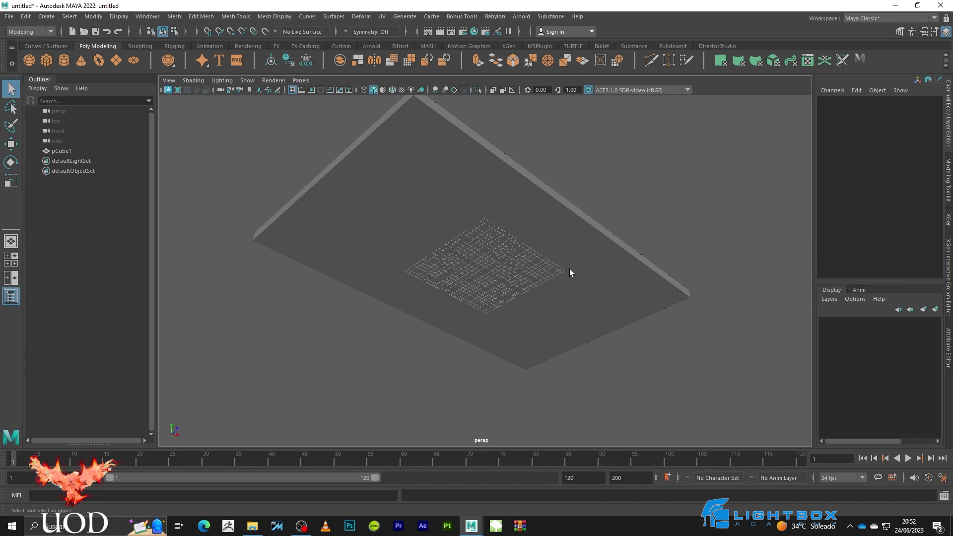
pyautogui.scroll(-5, 496, 248)
pyautogui.keyDown('alt'); pyautogui.moveTo(425, 283); pyautogui.dragTo(426, 257); pyautogui.keyUp('alt')
pyautogui.click(477, 263)
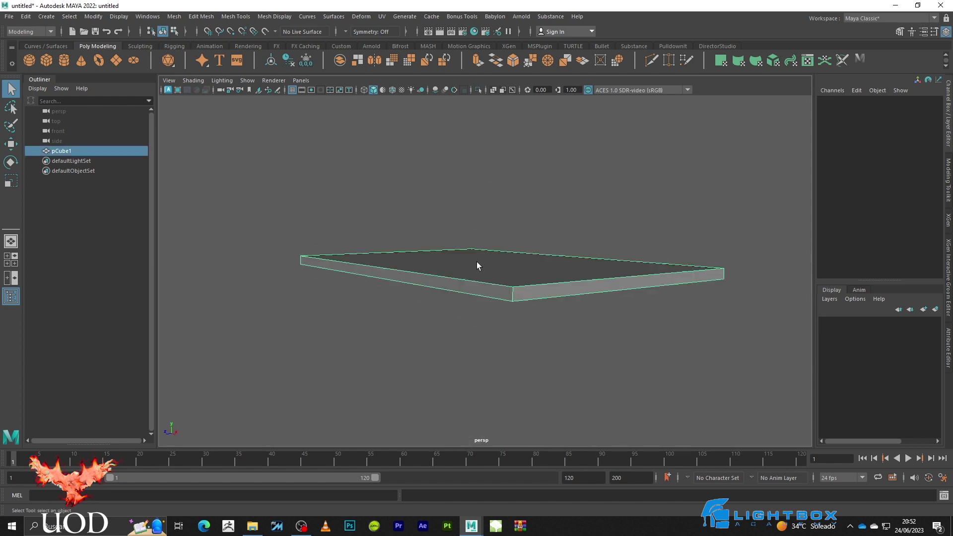
pyautogui.press('w')
pyautogui.moveTo(485, 226); pyautogui.dragTo(497, 139)
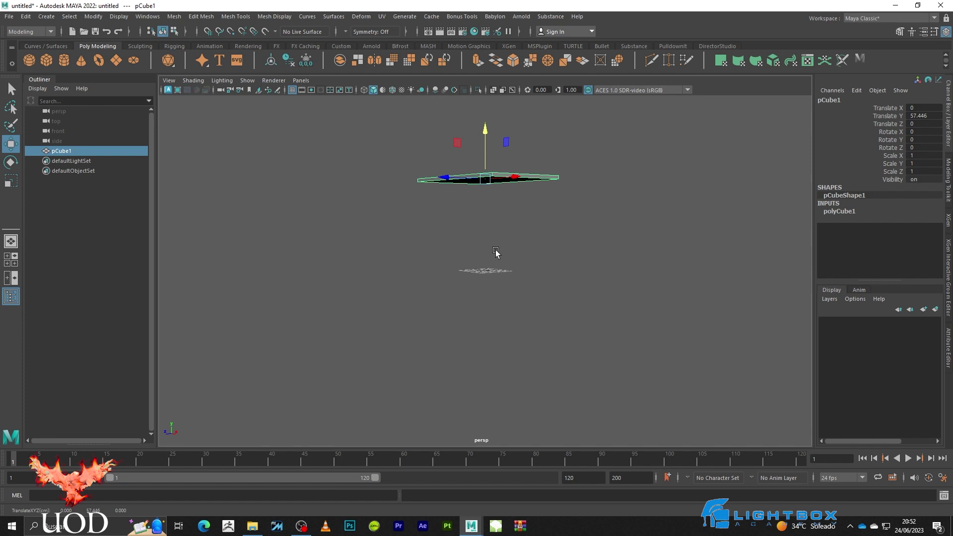
pyautogui.click(938, 115)
pyautogui.write('1')
pyautogui.press('Return')
pyautogui.click(555, 210)
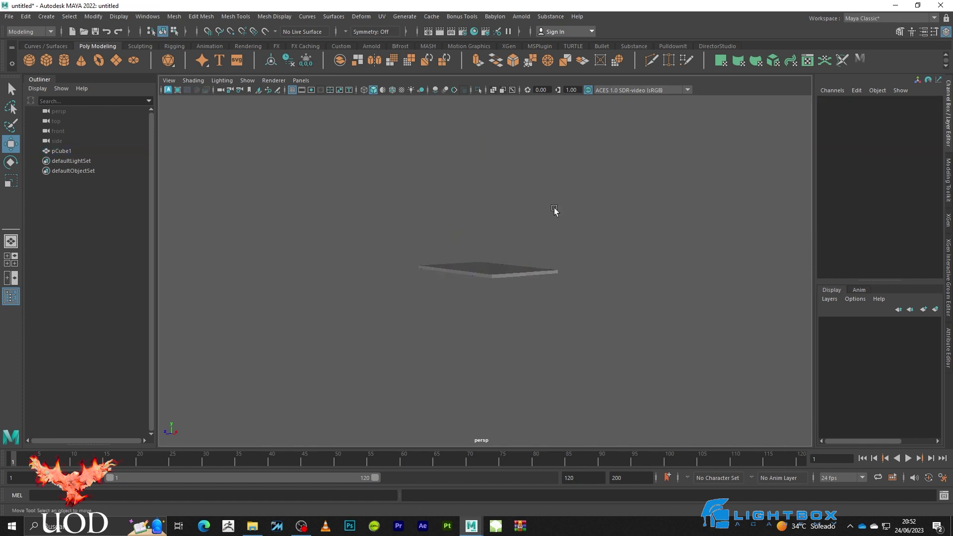
pyautogui.click(504, 266)
pyautogui.press('q')
pyautogui.press('f')
pyautogui.click(615, 166)
pyautogui.click(414, 235)
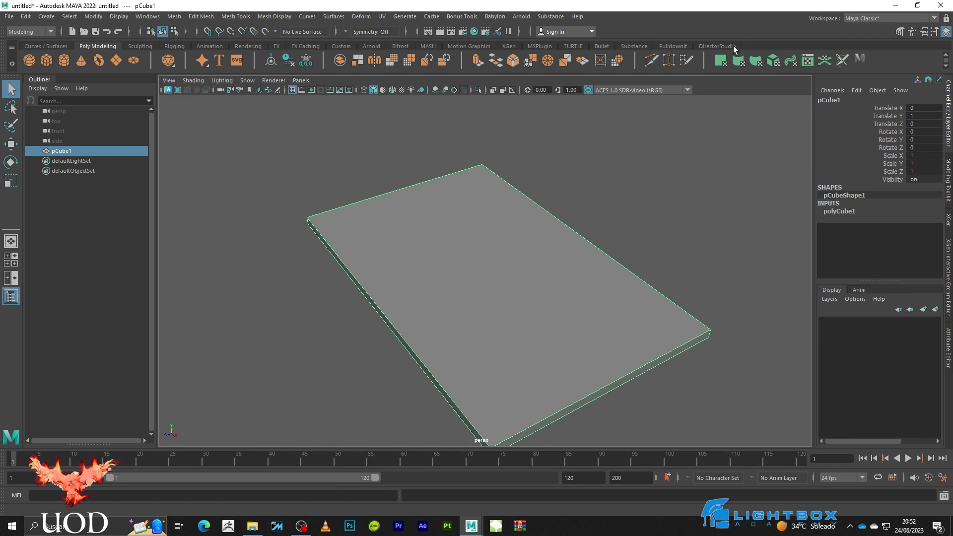
# - Switch to the Pulldownit shelf to show its shattering tools
pyautogui.click(674, 46)
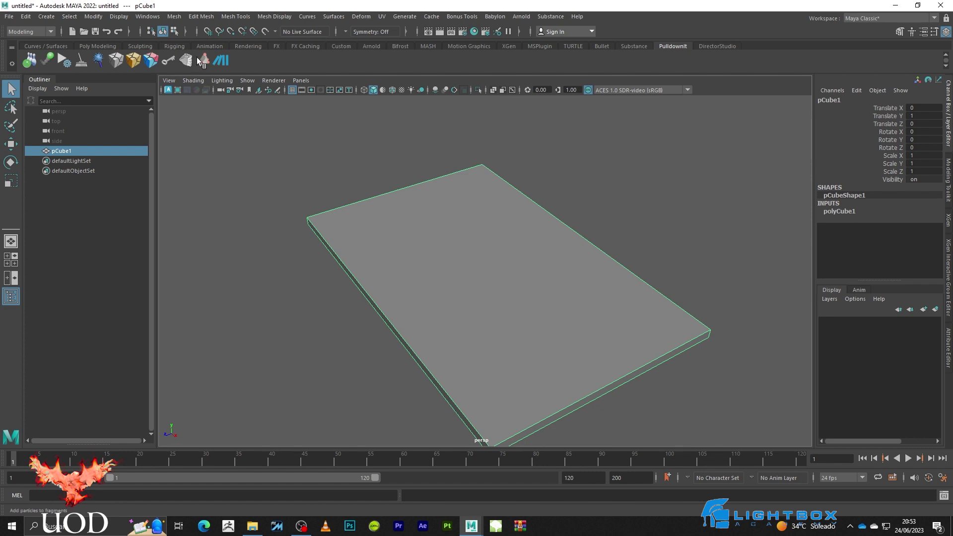
# - Select pCube1 and open the Pdi Fractures Window with 64 shards in Uniform style
pyautogui.click(589, 165)
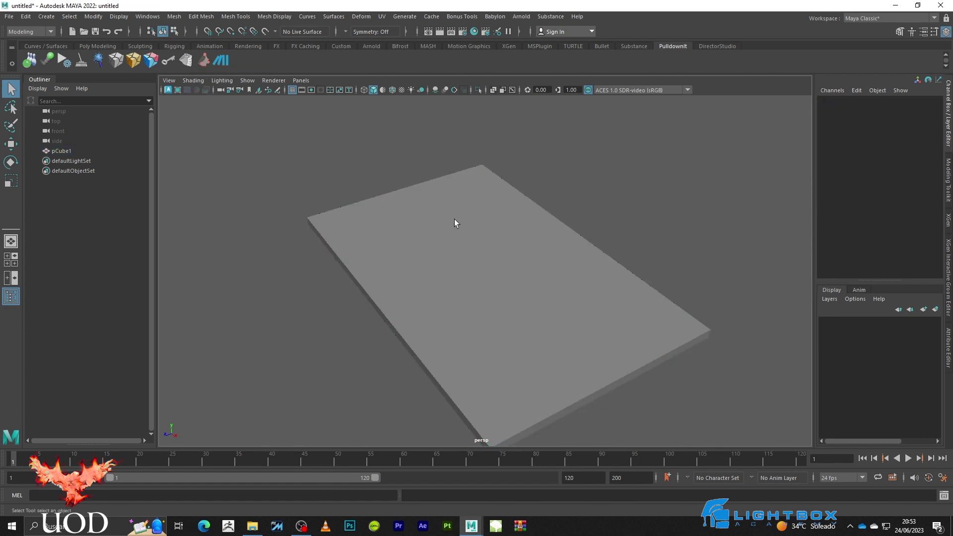
pyautogui.click(454, 219)
pyautogui.click(119, 63)
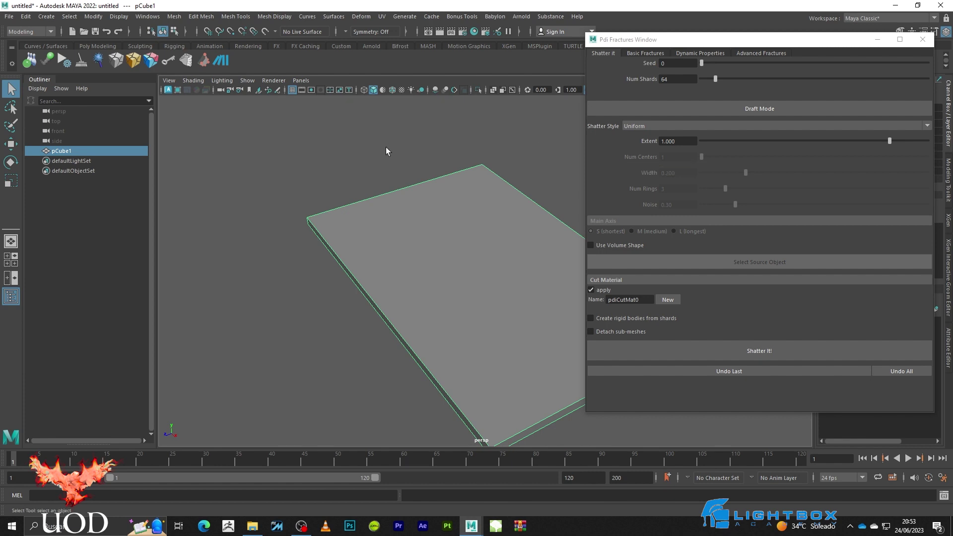
pyautogui.keyDown('alt'); pyautogui.moveTo(455, 260); pyautogui.dragTo(359, 248); pyautogui.keyUp('alt')
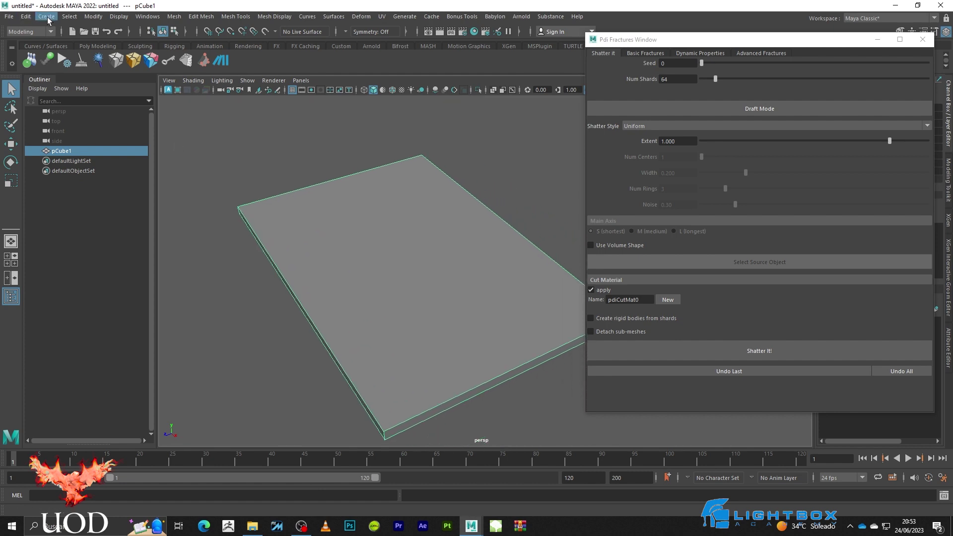
# - Draw a wavy CV curve, curve1, across the slab from the far edge to past the near edge
pyautogui.click(48, 19)
pyautogui.moveTo(67, 91)
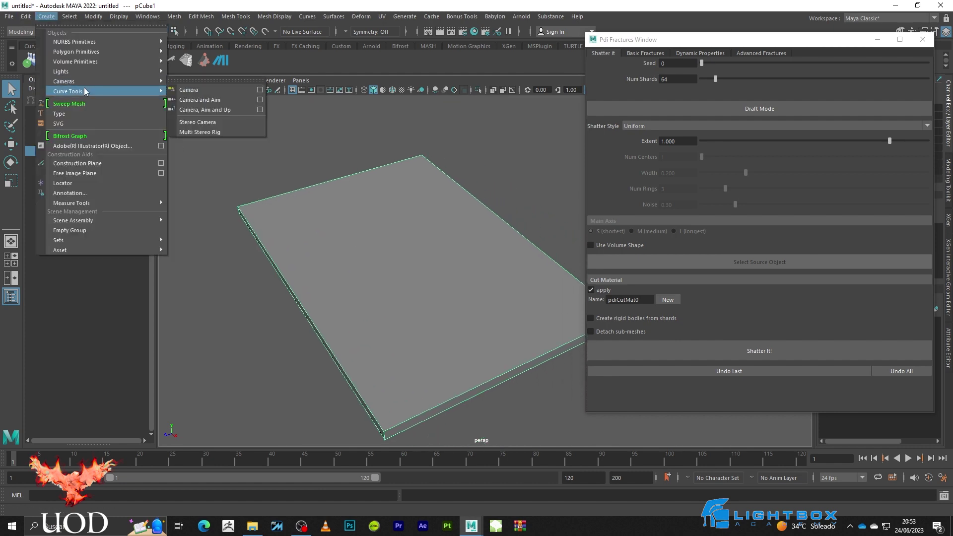
pyautogui.click(214, 91)
pyautogui.click(334, 133)
pyautogui.click(291, 169)
pyautogui.click(316, 206)
pyautogui.click(426, 277)
pyautogui.press('4')
pyautogui.click(409, 331)
pyautogui.click(412, 363)
pyautogui.click(553, 433)
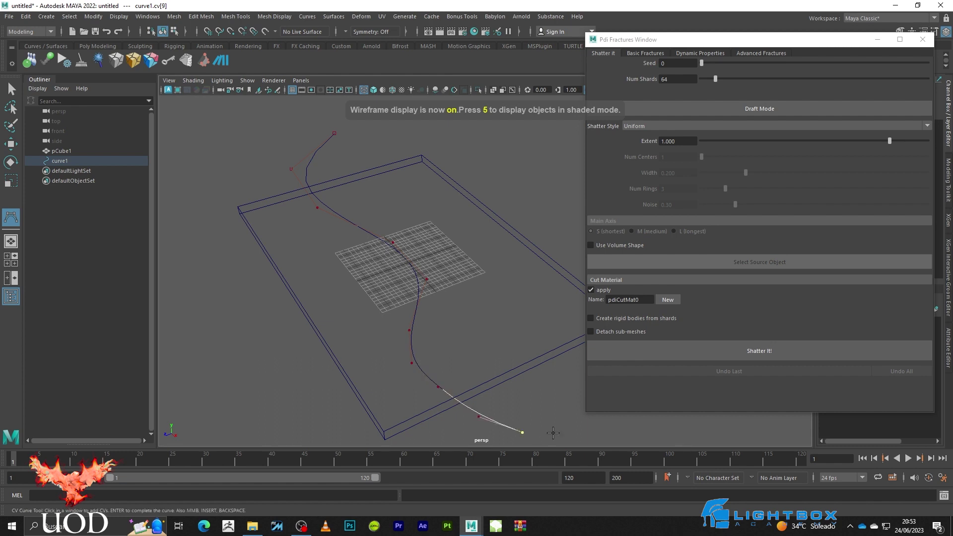
pyautogui.press('q')
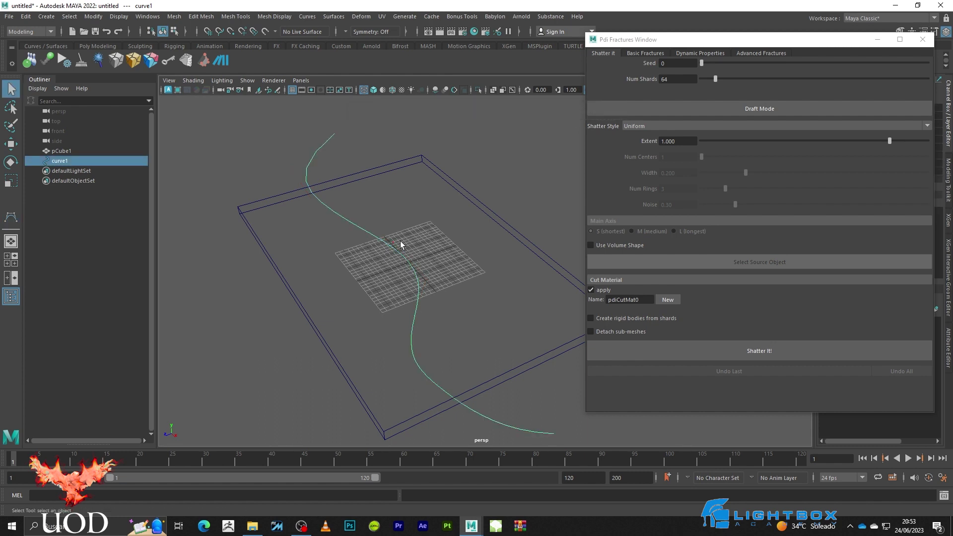
# - Deselect the curve and marquee-select the slab pCube1 again
pyautogui.press('r')
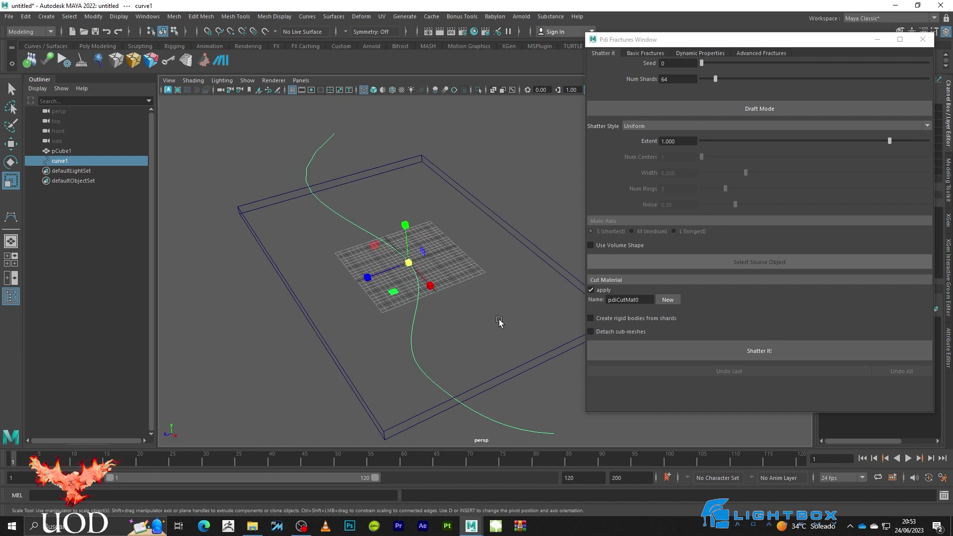
pyautogui.click(504, 192)
pyautogui.press('q')
pyautogui.moveTo(464, 159); pyautogui.dragTo(424, 191)
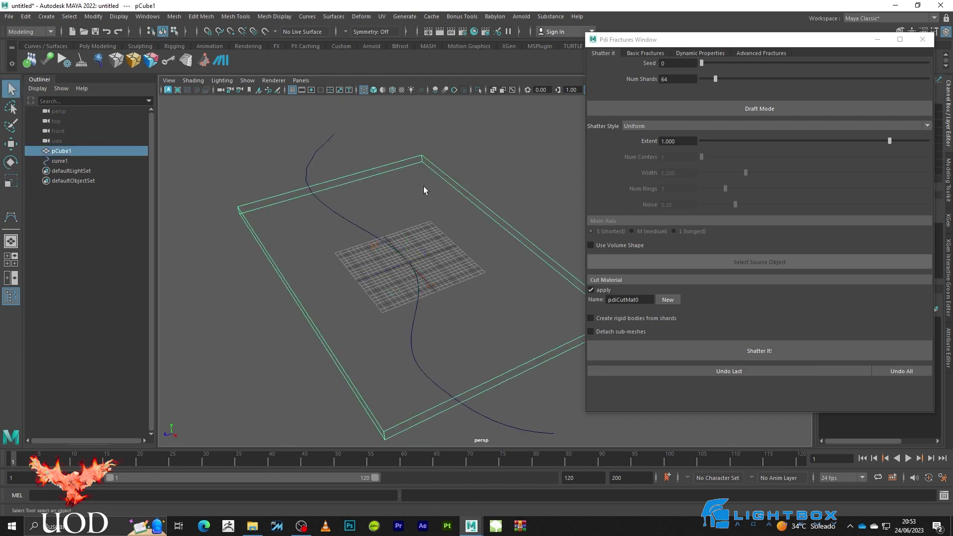
# - Enable Draft Mode preview and change the shatter style from Local to Radial
pyautogui.click(761, 112)
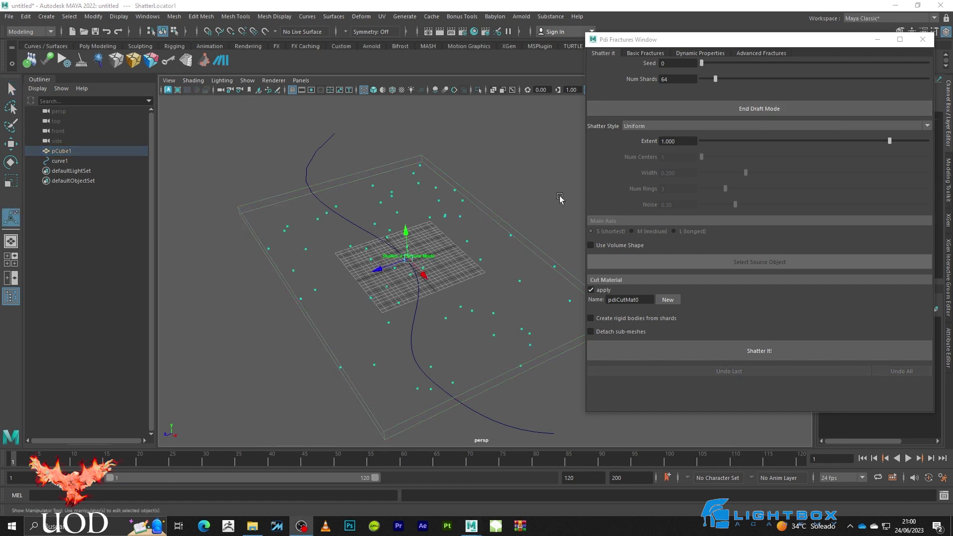
pyautogui.click(643, 128)
pyautogui.click(627, 146)
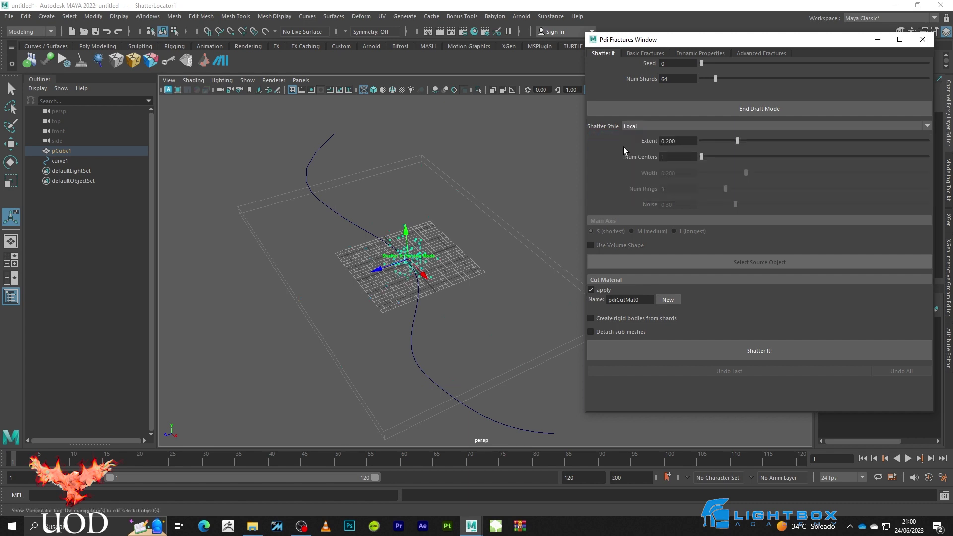
pyautogui.click(637, 127)
pyautogui.click(623, 154)
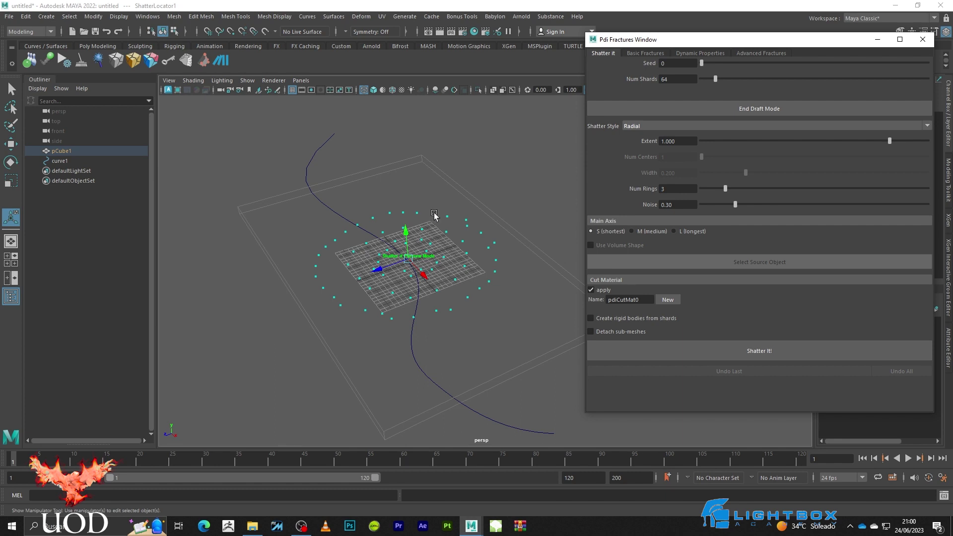
# - Use Path Based shatter with curve1 as the path and Extent 0.747
pyautogui.click(639, 127)
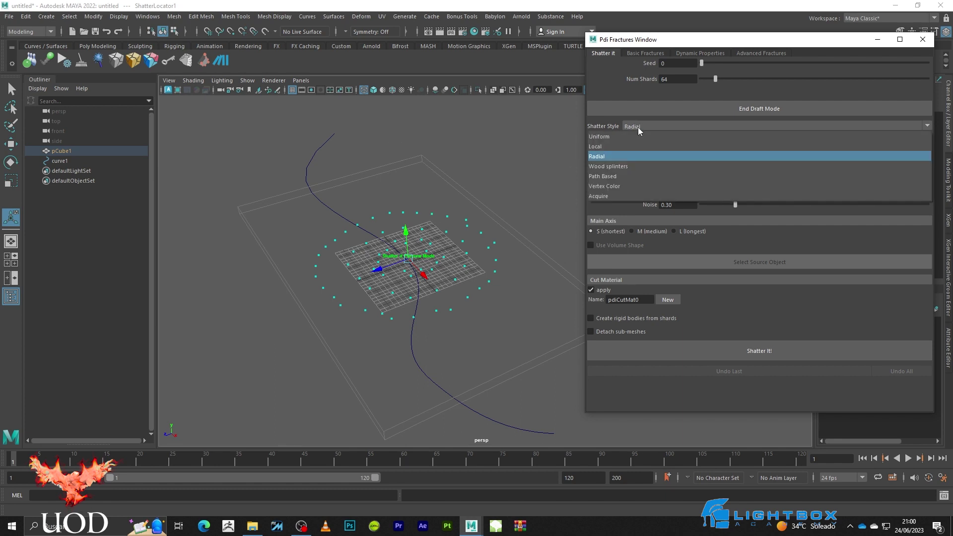
pyautogui.click(618, 179)
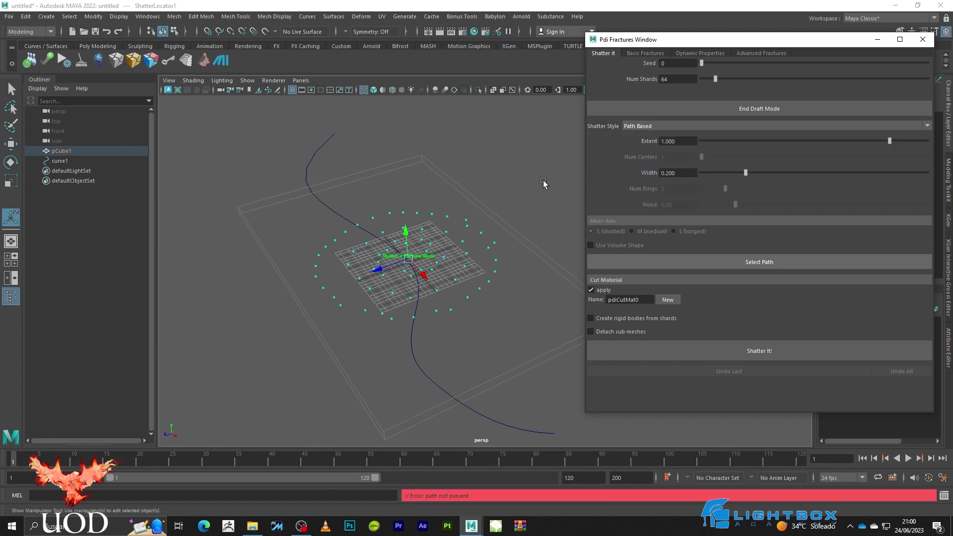
pyautogui.moveTo(341, 158)
pyautogui.mouseDown()
pyautogui.moveTo(258, 174)
pyautogui.moveTo(271, 166)
pyautogui.mouseUp()
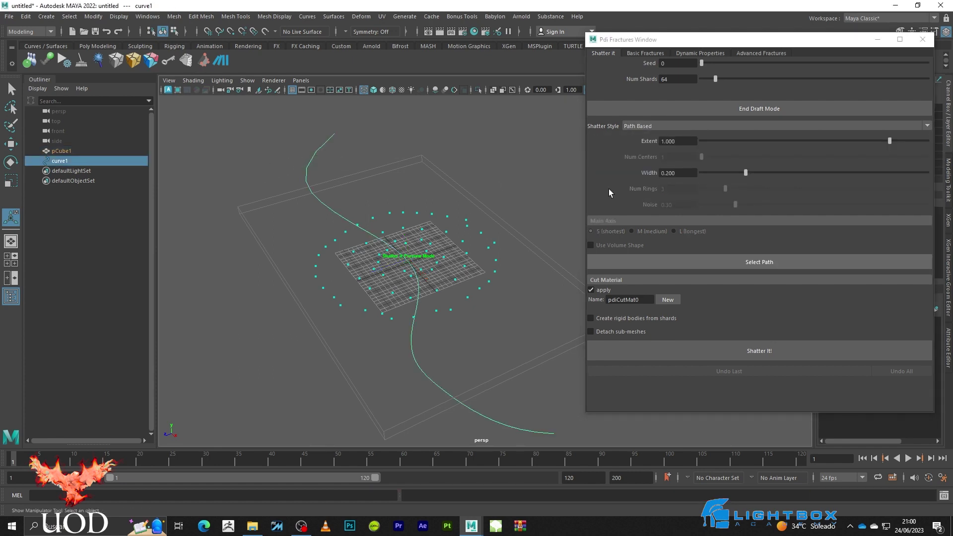
pyautogui.click(759, 262)
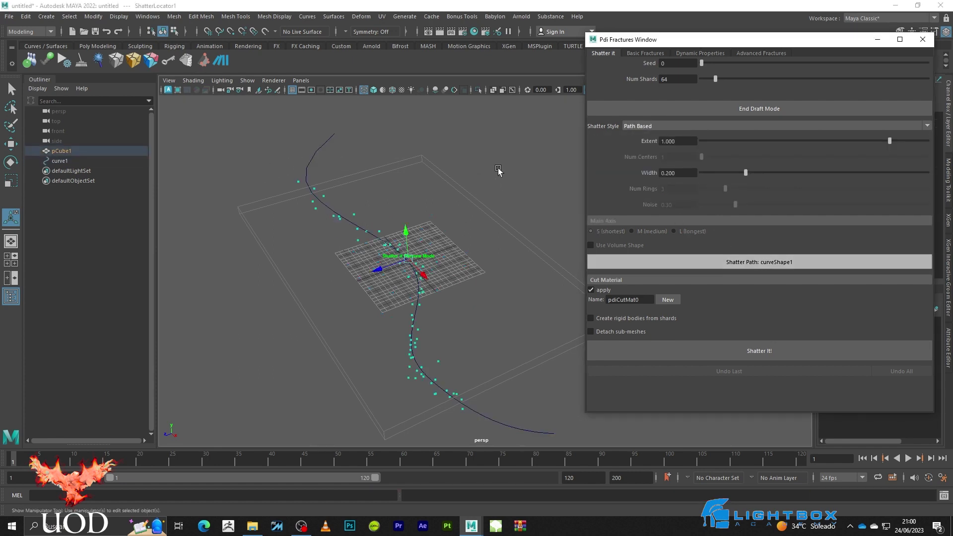
pyautogui.keyDown('alt'); pyautogui.moveTo(499, 171); pyautogui.dragTo(476, 208); pyautogui.keyUp('alt')
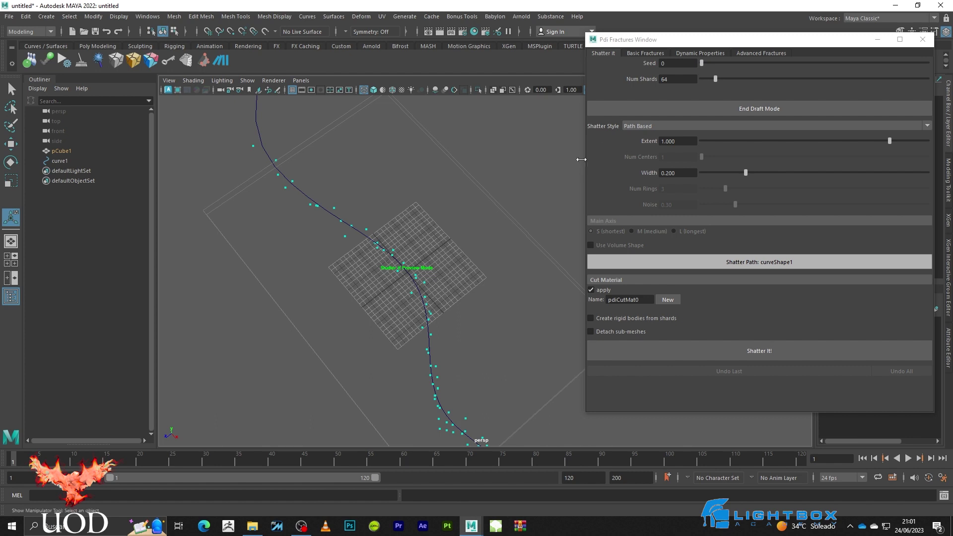
pyautogui.click(784, 142)
pyautogui.moveTo(784, 145); pyautogui.dragTo(841, 147)
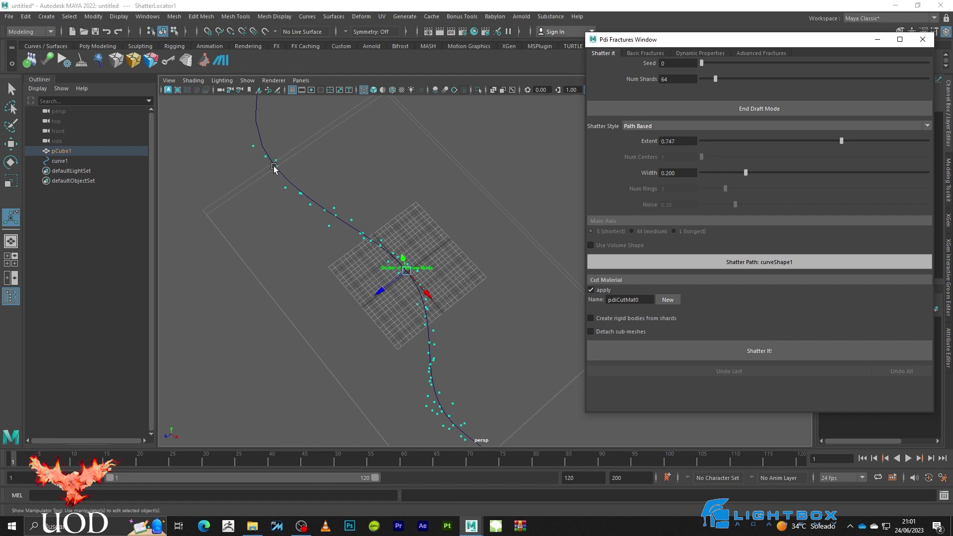
# - Set the path shatter Extent to exactly 1.000
pyautogui.moveTo(841, 141)
pyautogui.mouseDown()
pyautogui.moveTo(737, 151)
pyautogui.moveTo(923, 144)
pyautogui.mouseUp()
pyautogui.moveTo(904, 145); pyautogui.dragTo(914, 144)
pyautogui.doubleClick(680, 137)
pyautogui.write('1.1291')
pyautogui.doubleClick(682, 139)
pyautogui.write('1')
pyautogui.press('Return')
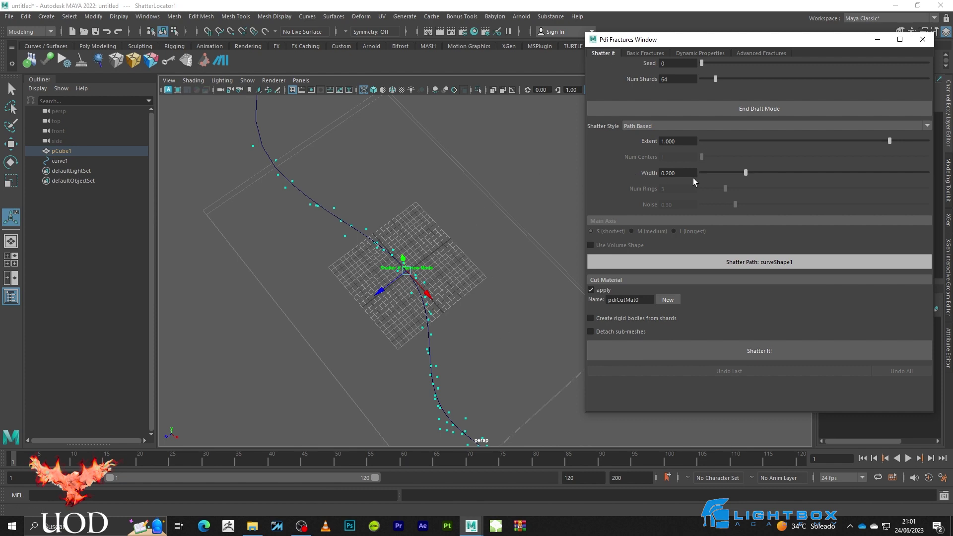
# - Try a Width of 0.010, then set the shard band Width back to 0.200
pyautogui.doubleClick(692, 173)
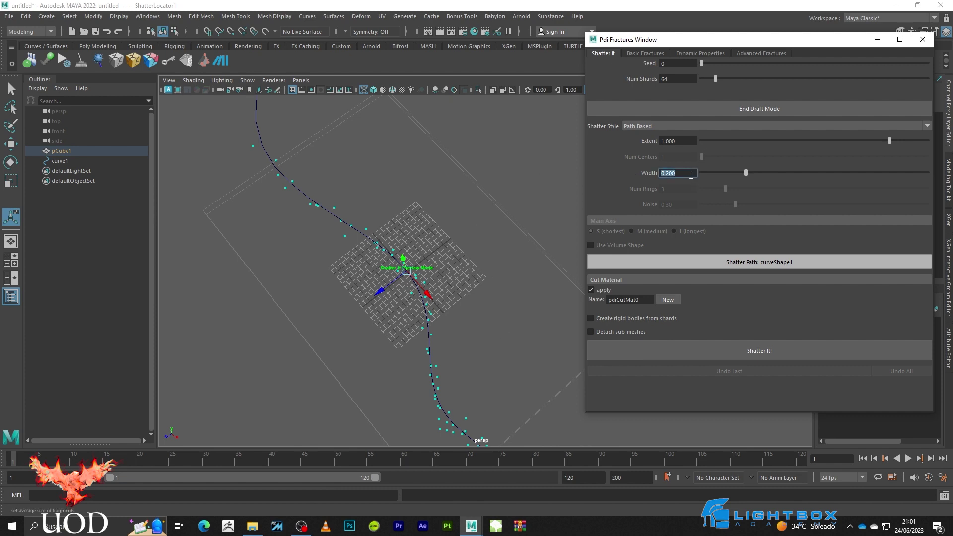
pyautogui.write('0.01')
pyautogui.press('Return')
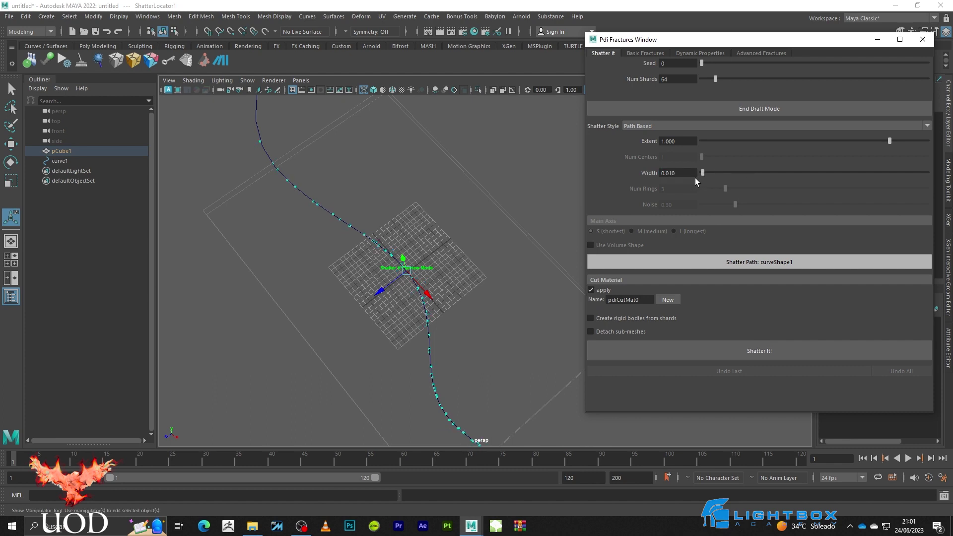
pyautogui.moveTo(702, 177); pyautogui.dragTo(814, 181)
pyautogui.doubleClick(694, 173)
pyautogui.write('0.2')
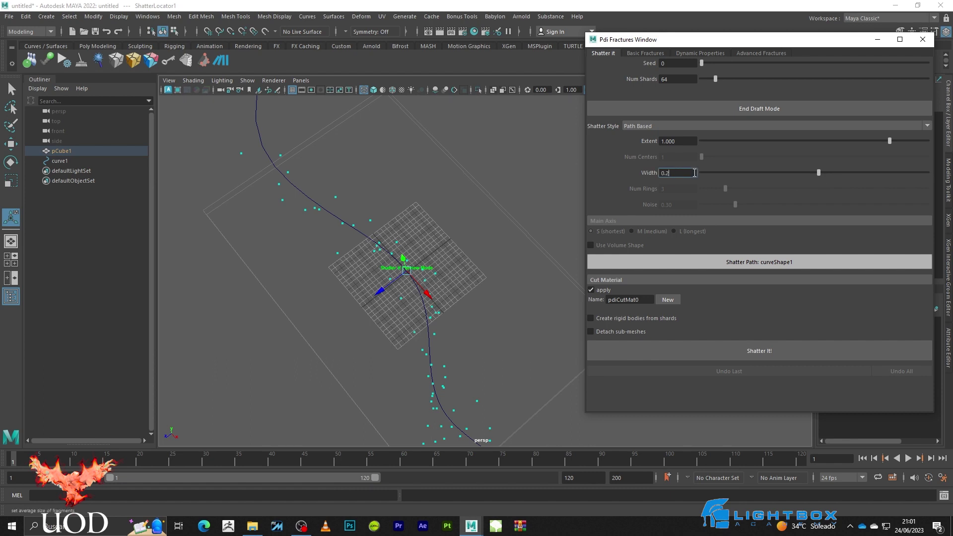
pyautogui.press('Return')
pyautogui.click(454, 164)
pyautogui.moveTo(447, 232)
pyautogui.keyDown('alt'); pyautogui.mouseDown()
pyautogui.moveTo(429, 224)
pyautogui.moveTo(393, 253)
pyautogui.mouseUp(); pyautogui.keyUp('alt')
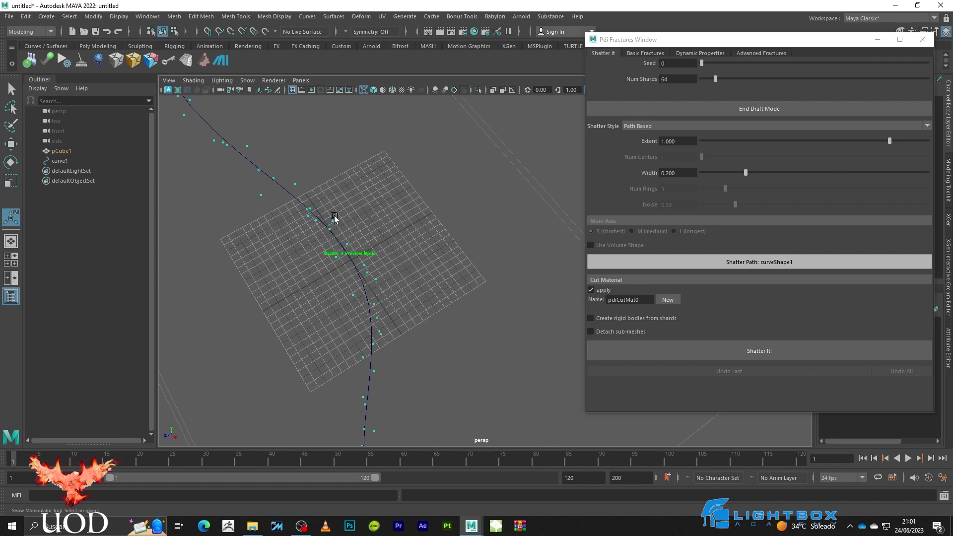
# - Raise Num Shards to 300, confirm Width 0.200, and orbit to inspect the preview
pyautogui.doubleClick(686, 80)
pyautogui.write('300')
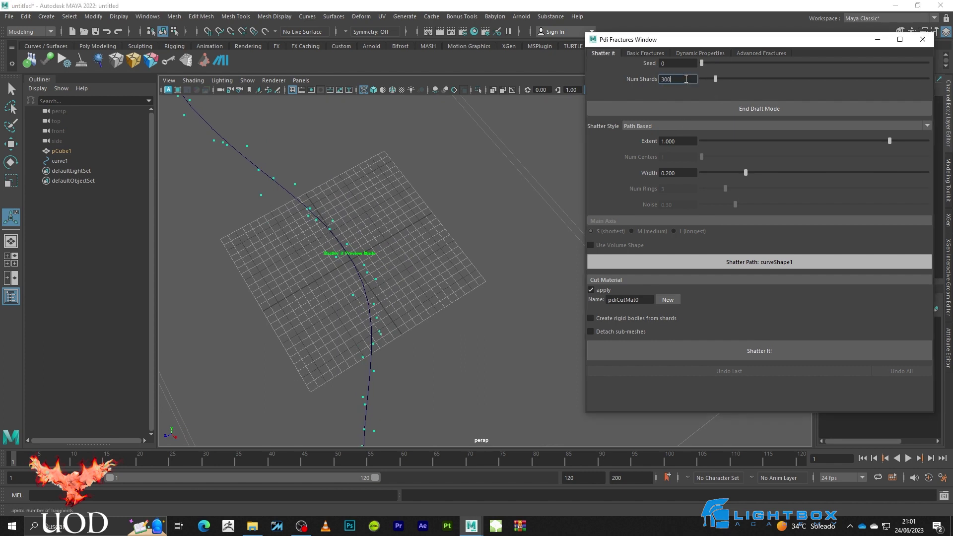
pyautogui.press('Return')
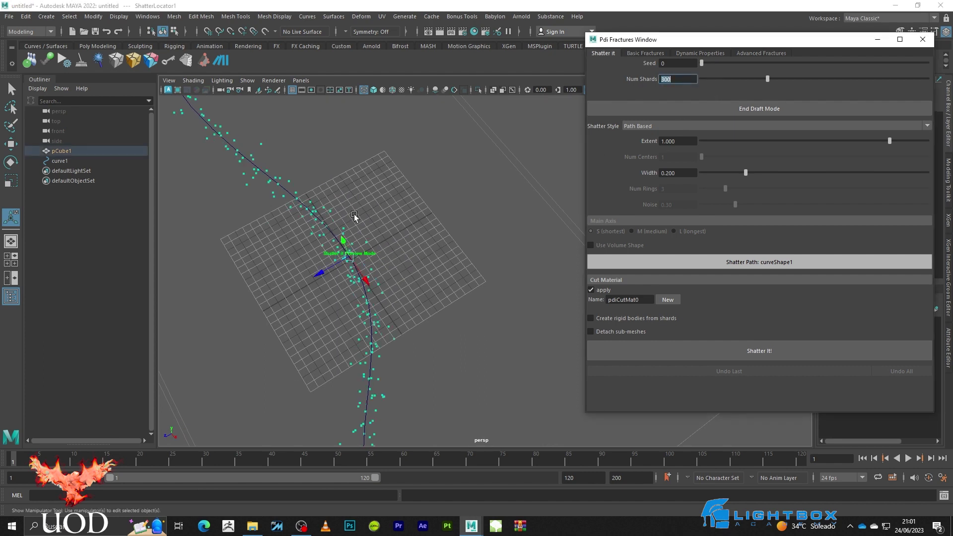
pyautogui.moveTo(747, 173); pyautogui.dragTo(710, 173)
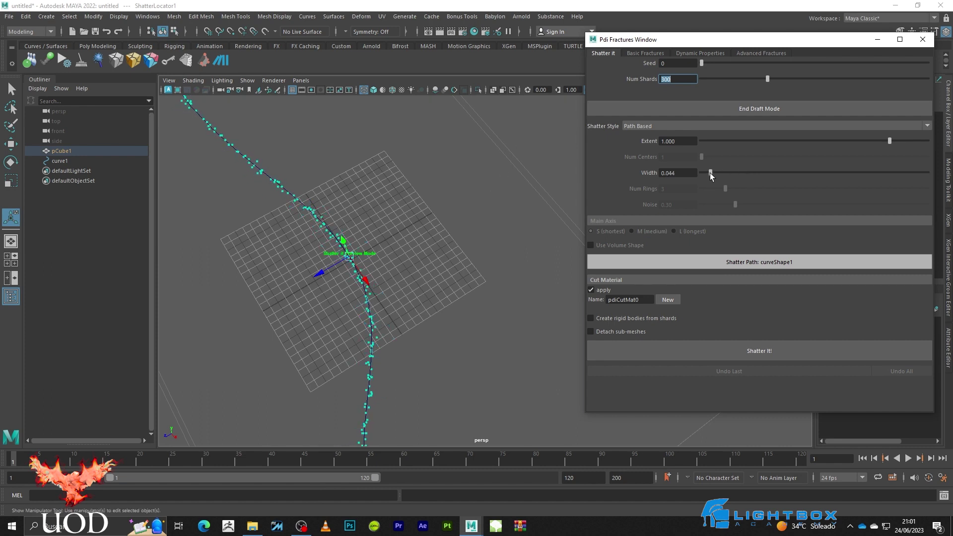
pyautogui.click(511, 138)
pyautogui.keyDown('alt'); pyautogui.moveTo(511, 139); pyautogui.dragTo(432, 185); pyautogui.keyUp('alt')
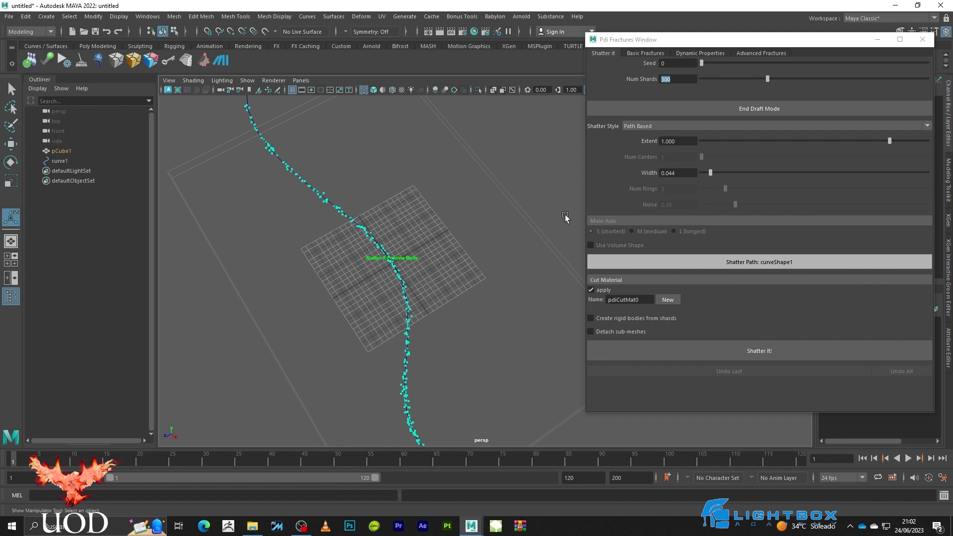
pyautogui.moveTo(713, 172); pyautogui.dragTo(769, 180)
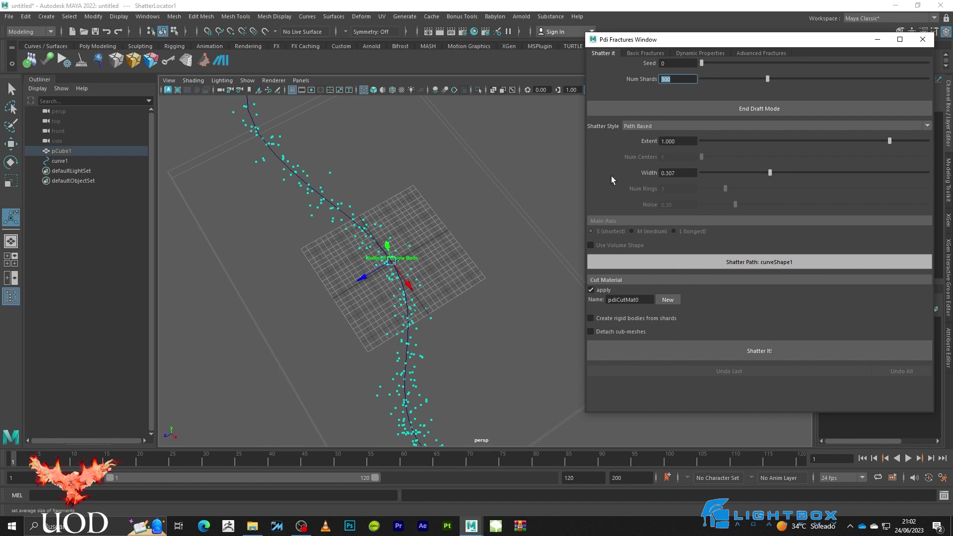
pyautogui.doubleClick(682, 173)
pyautogui.write('0.2')
pyautogui.press('Return')
pyautogui.click(445, 171)
pyautogui.moveTo(445, 170)
pyautogui.keyDown('alt'); pyautogui.mouseDown()
pyautogui.moveTo(456, 236)
pyautogui.moveTo(453, 211)
pyautogui.mouseUp(); pyautogui.keyUp('alt')
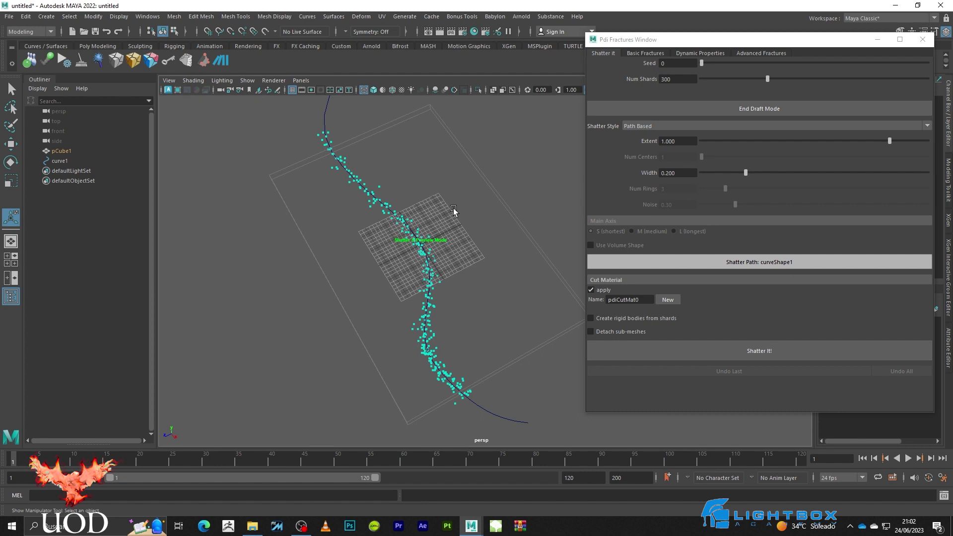
# - Shatter the slab with Shatter It!, inspect the fragments, and select pCube1ShatterGroup in the Outliner
pyautogui.click(770, 352)
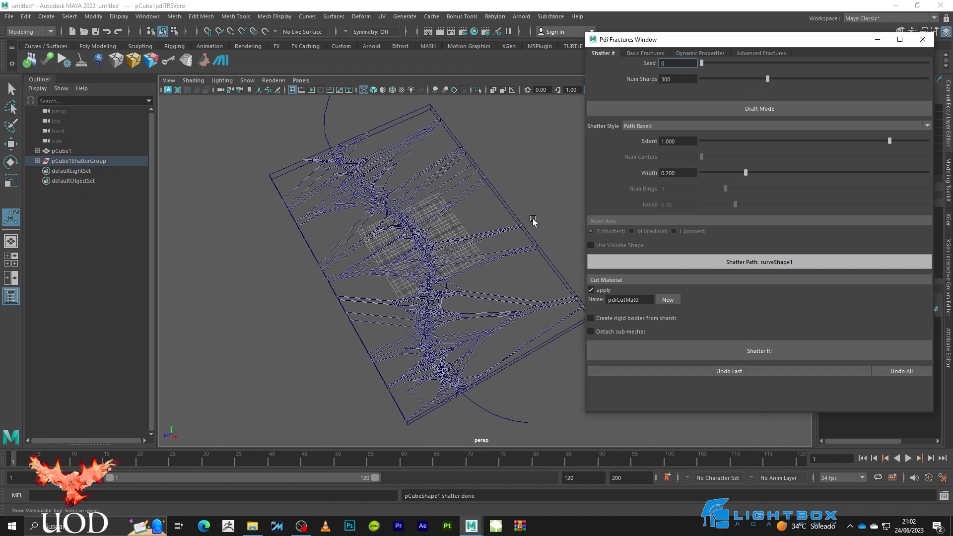
pyautogui.keyDown('alt'); pyautogui.moveTo(514, 159); pyautogui.dragTo(434, 222, button='right'); pyautogui.keyUp('alt')
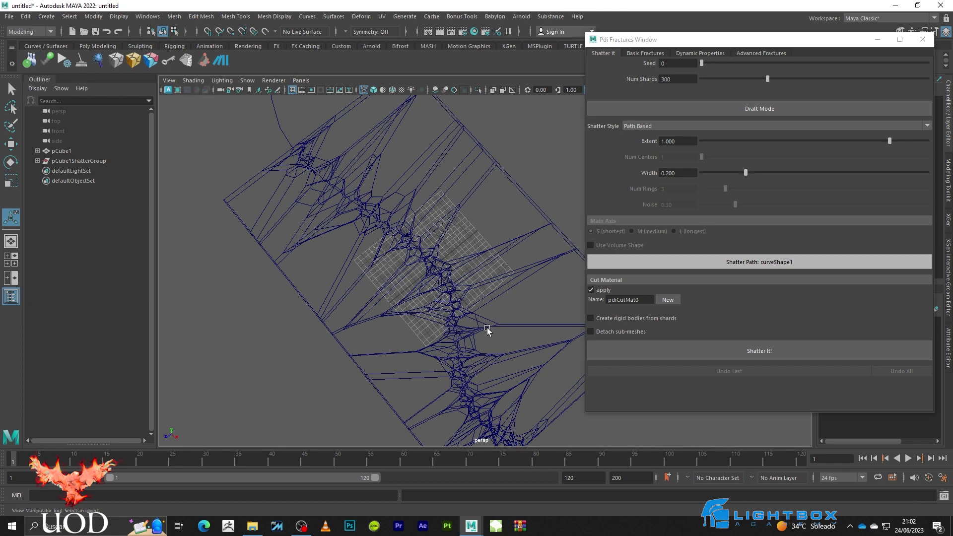
pyautogui.scroll(3, 487, 328)
pyautogui.scroll(3, 463, 330)
pyautogui.scroll(3, 460, 272)
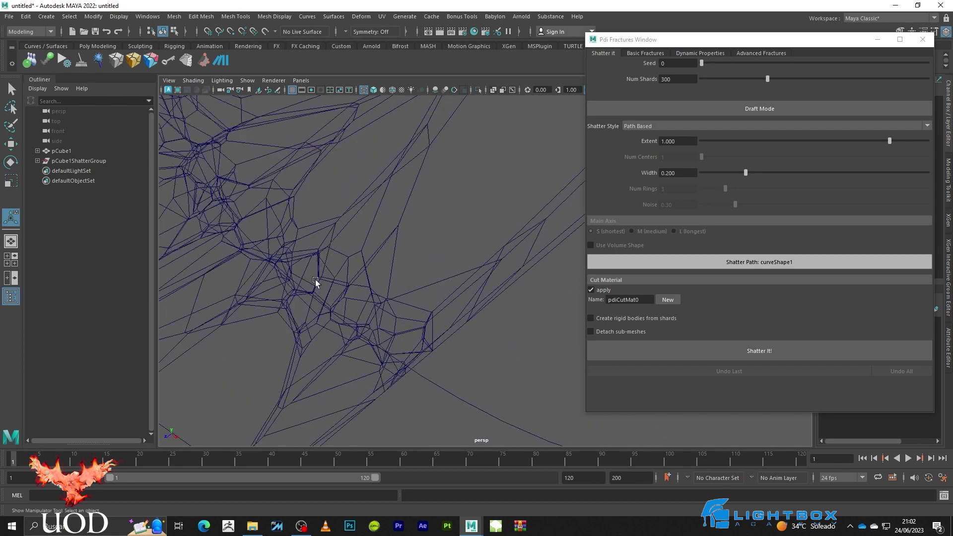
pyautogui.keyDown('alt'); pyautogui.moveTo(389, 236); pyautogui.dragTo(428, 204); pyautogui.keyUp('alt')
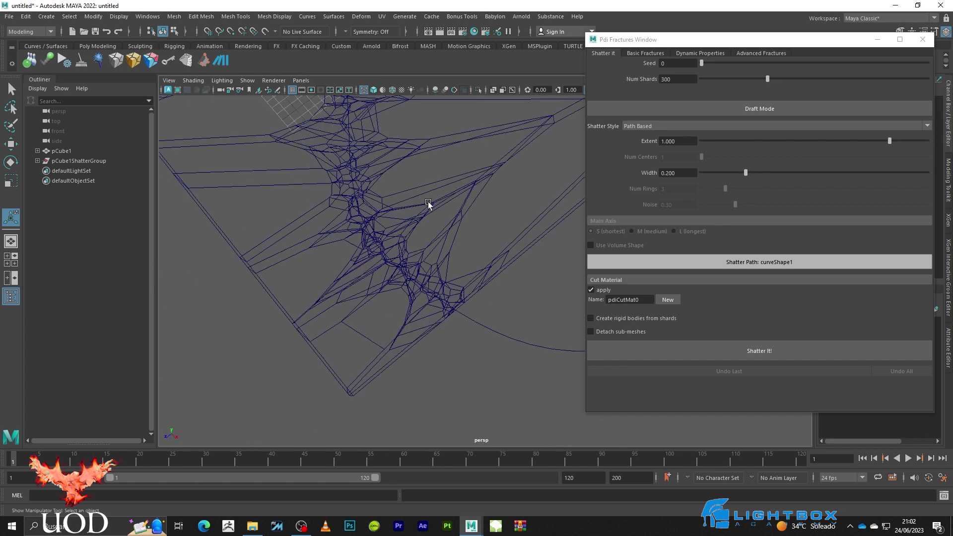
pyautogui.moveTo(510, 191)
pyautogui.keyDown('alt'); pyautogui.mouseDown()
pyautogui.moveTo(453, 270)
pyautogui.moveTo(464, 289)
pyautogui.moveTo(463, 269)
pyautogui.mouseUp(); pyautogui.keyUp('alt')
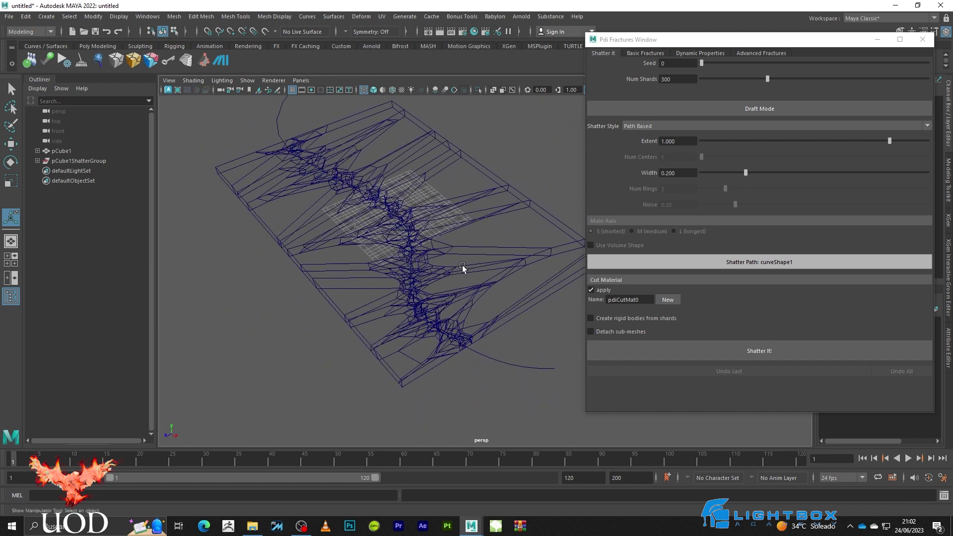
pyautogui.click(73, 160)
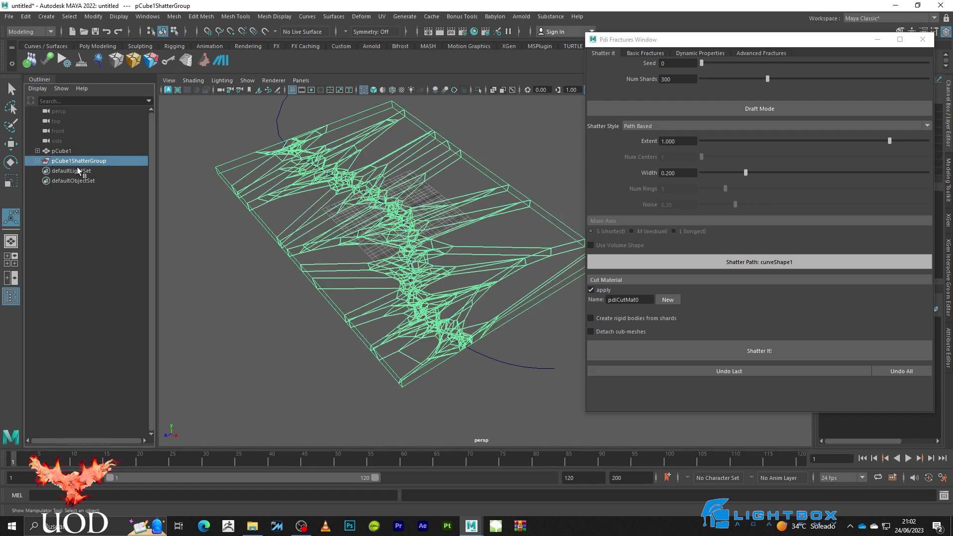
pyautogui.click(639, 53)
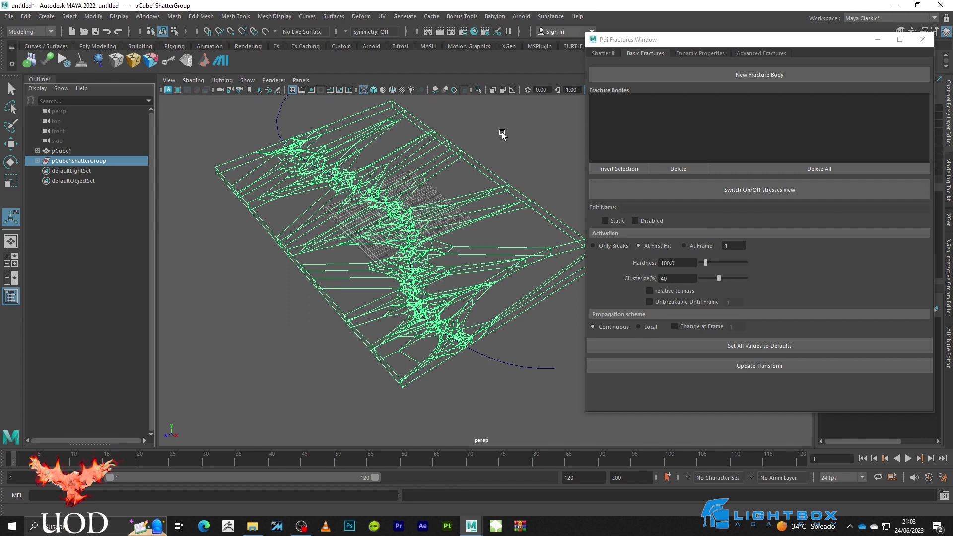
# - Create fracture body Fbody0 from the fragments and mark it Static
pyautogui.click(759, 76)
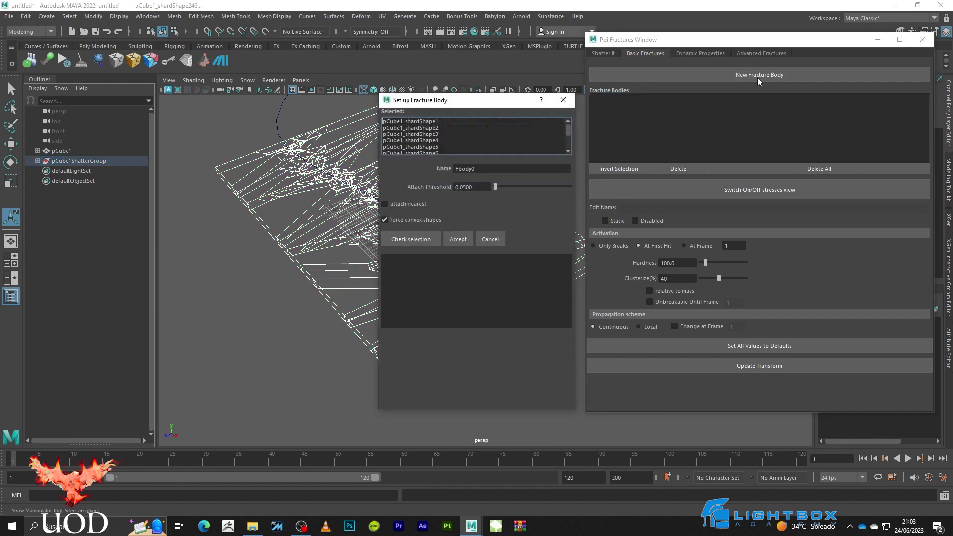
pyautogui.click(458, 237)
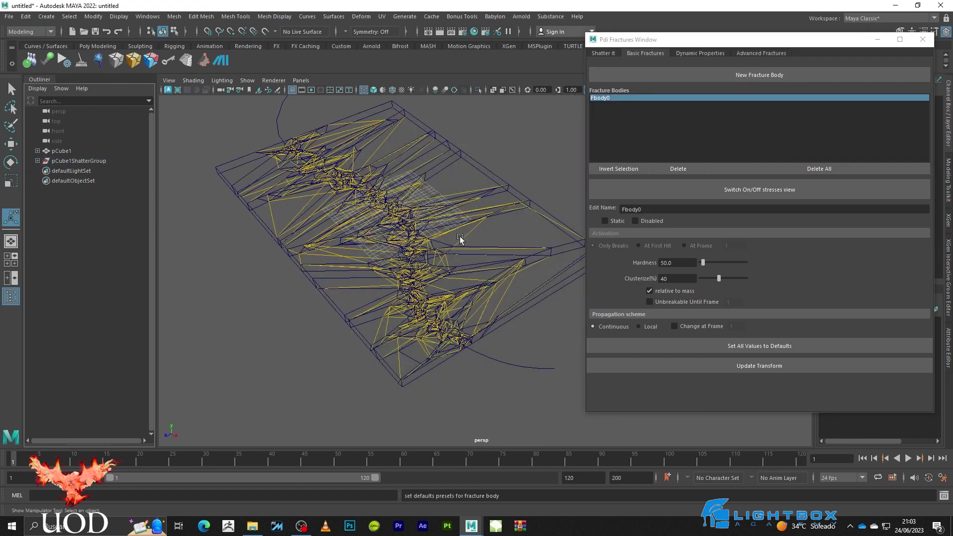
pyautogui.click(605, 220)
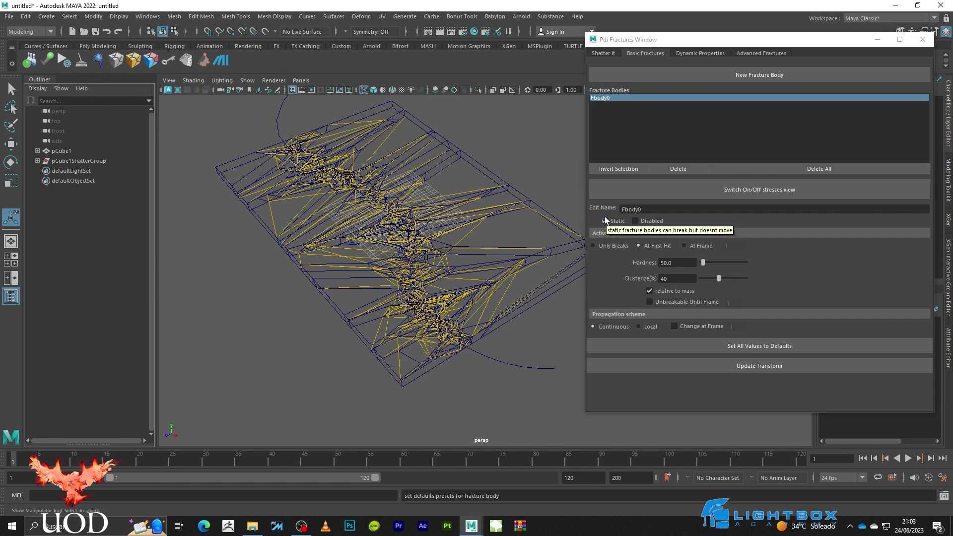
# - Turn on the stress view and set Fbody0's Clusterize to 10%
pyautogui.click(758, 190)
pyautogui.click(475, 122)
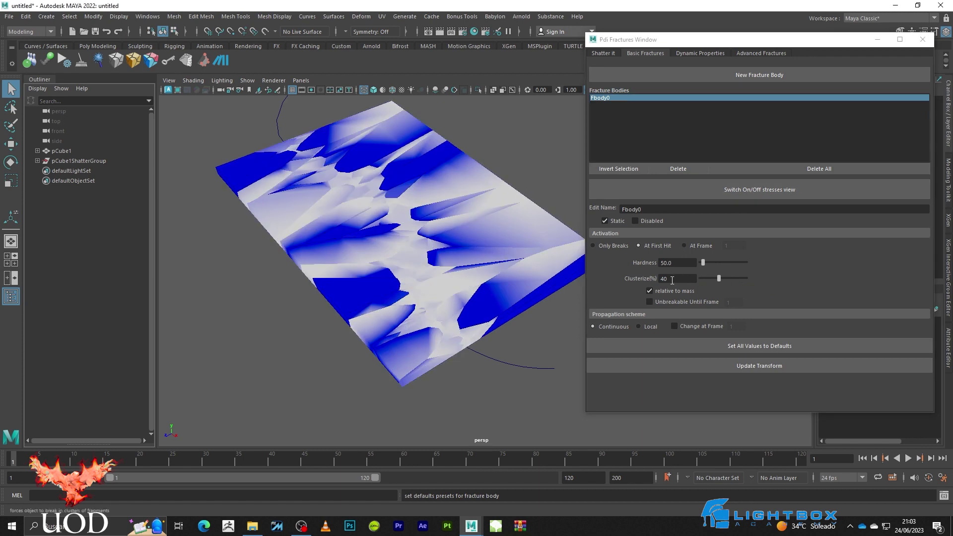
pyautogui.moveTo(719, 278); pyautogui.dragTo(700, 279)
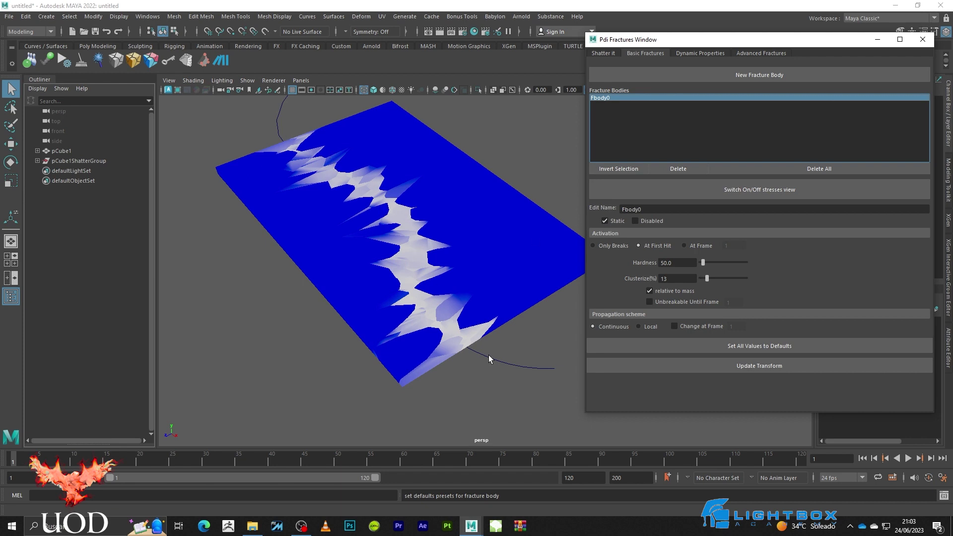
pyautogui.moveTo(717, 279); pyautogui.dragTo(737, 282)
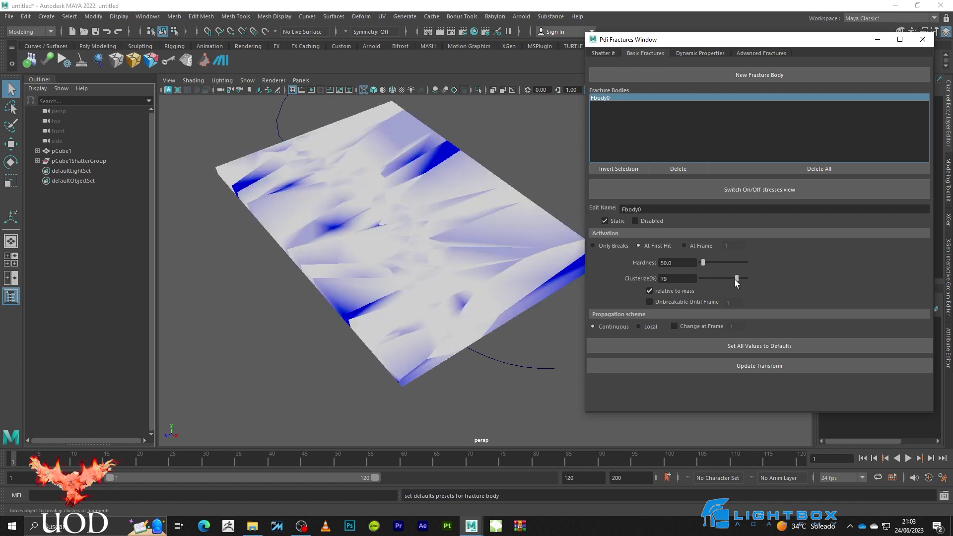
pyautogui.doubleClick(678, 279)
pyautogui.write('10')
pyautogui.press('Return')
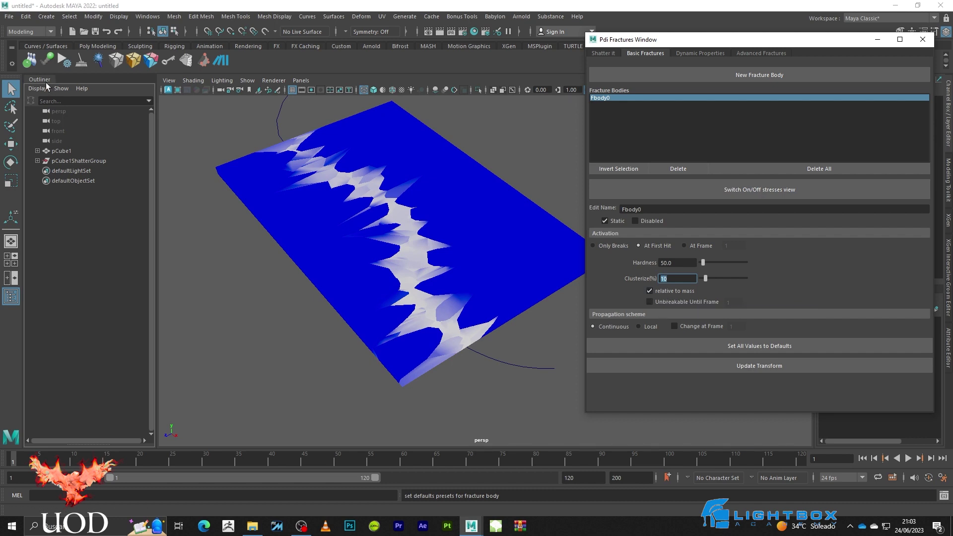
# - Check the rigid body dynamic properties, then switch the stress view off
pyautogui.click(48, 59)
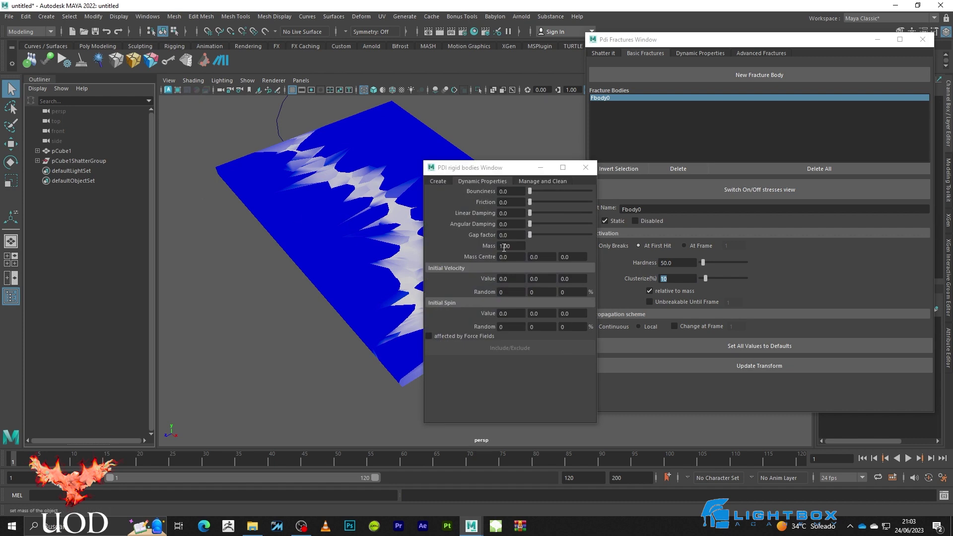
pyautogui.click(586, 167)
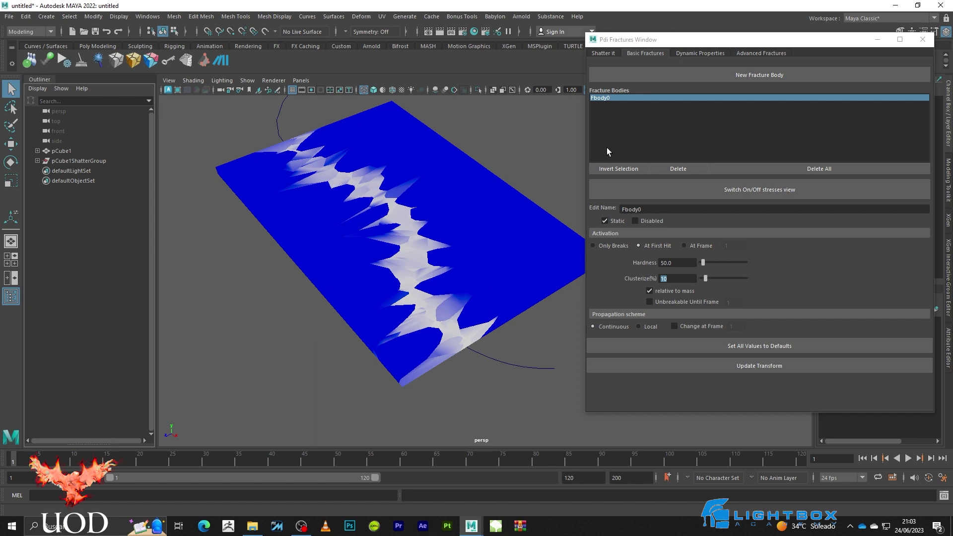
pyautogui.click(751, 190)
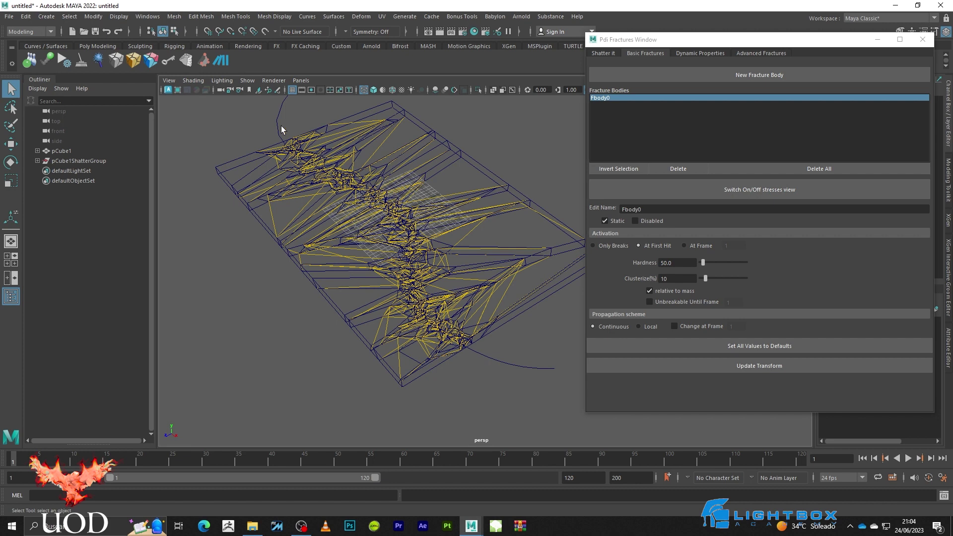
# - Create a cracker along the guide curve for Fbody0 with default settings
pyautogui.click(94, 62)
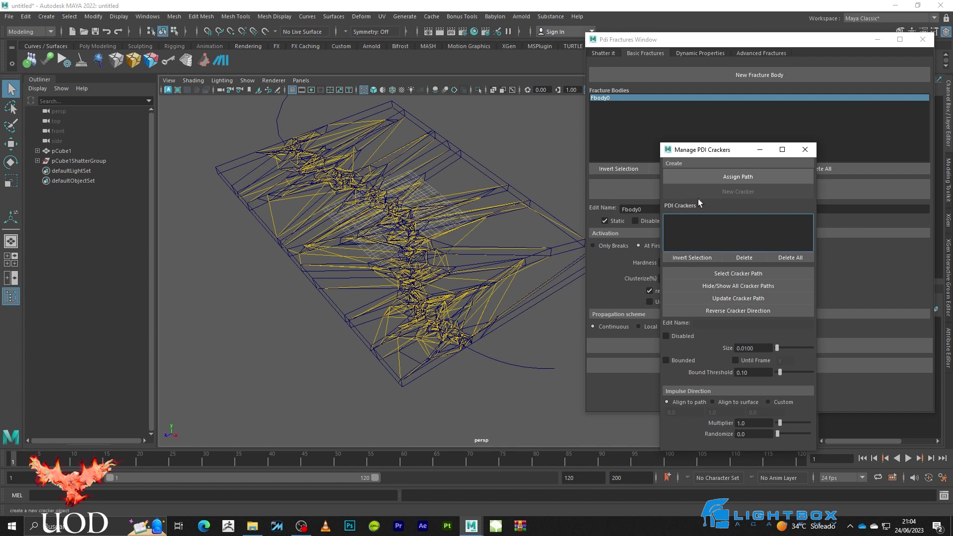
pyautogui.click(278, 123)
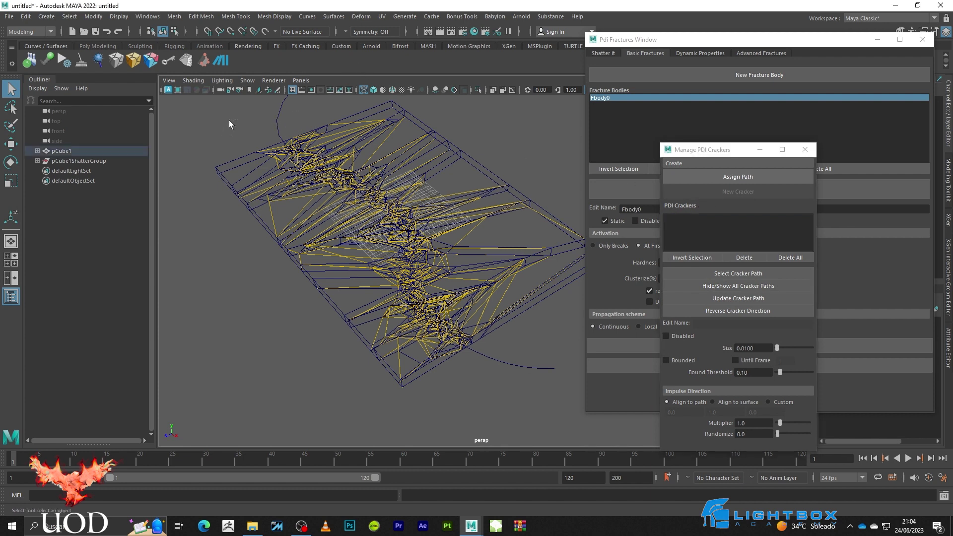
pyautogui.click(743, 178)
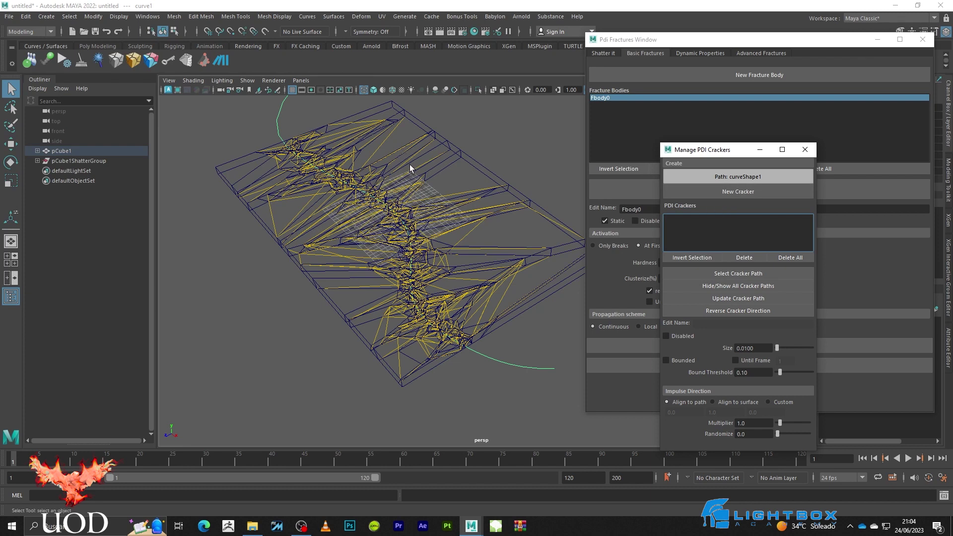
pyautogui.keyDown('alt'); pyautogui.moveTo(430, 163); pyautogui.dragTo(389, 201); pyautogui.keyUp('alt')
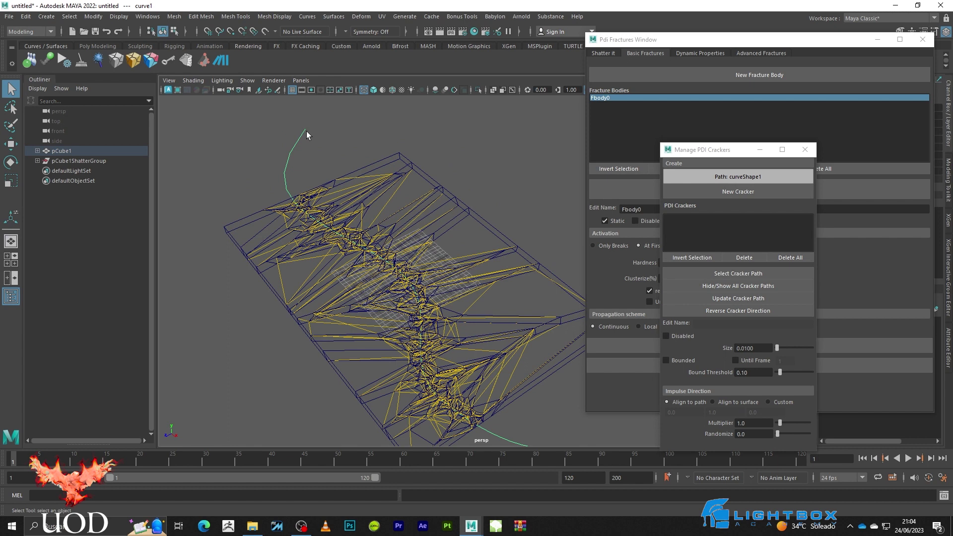
pyautogui.click(746, 194)
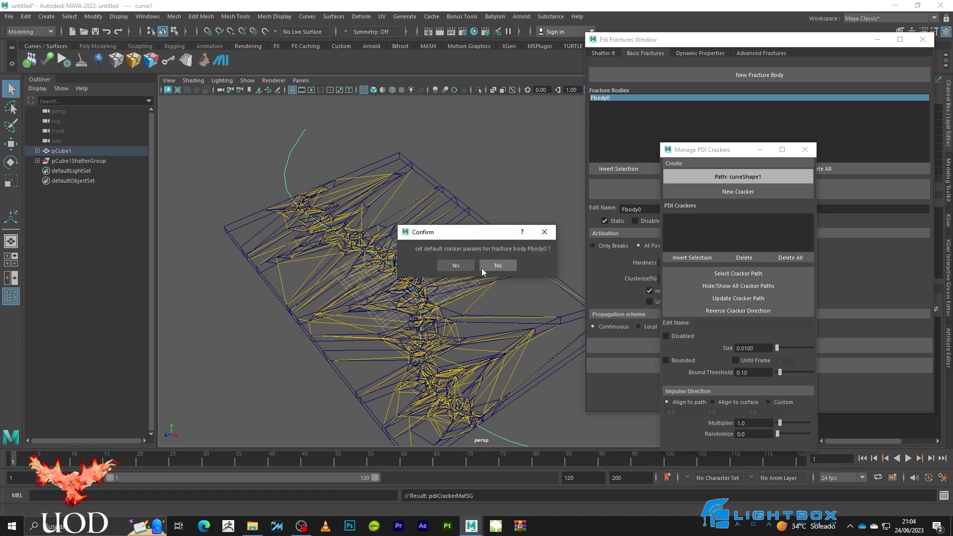
pyautogui.click(482, 268)
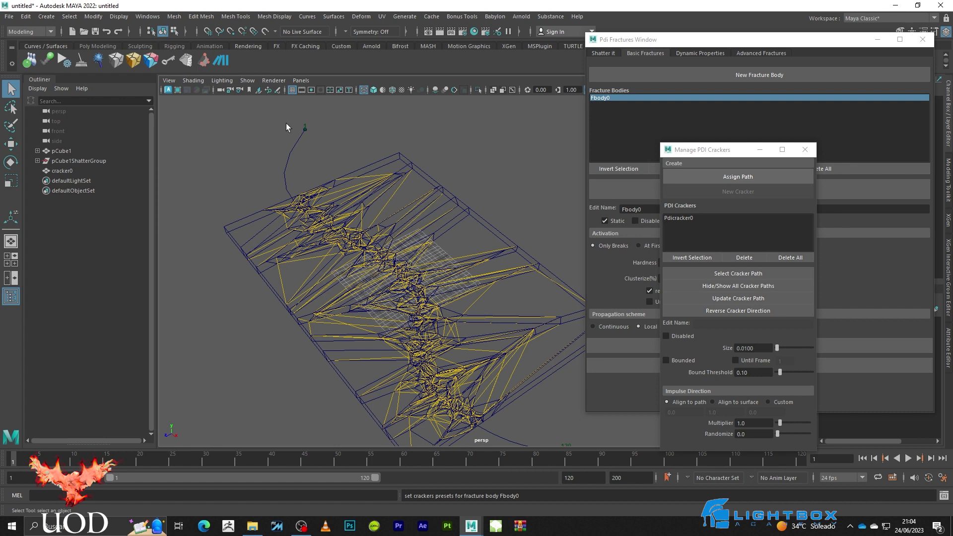
# - Set Pdicracker0's cracker size to 0.5
pyautogui.click(677, 219)
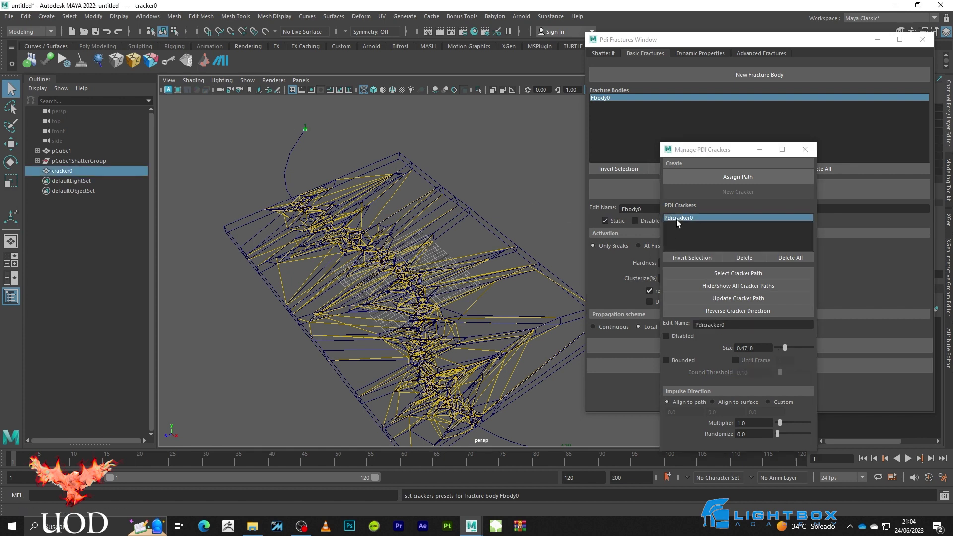
pyautogui.doubleClick(760, 350)
pyautogui.write('2')
pyautogui.press('Return')
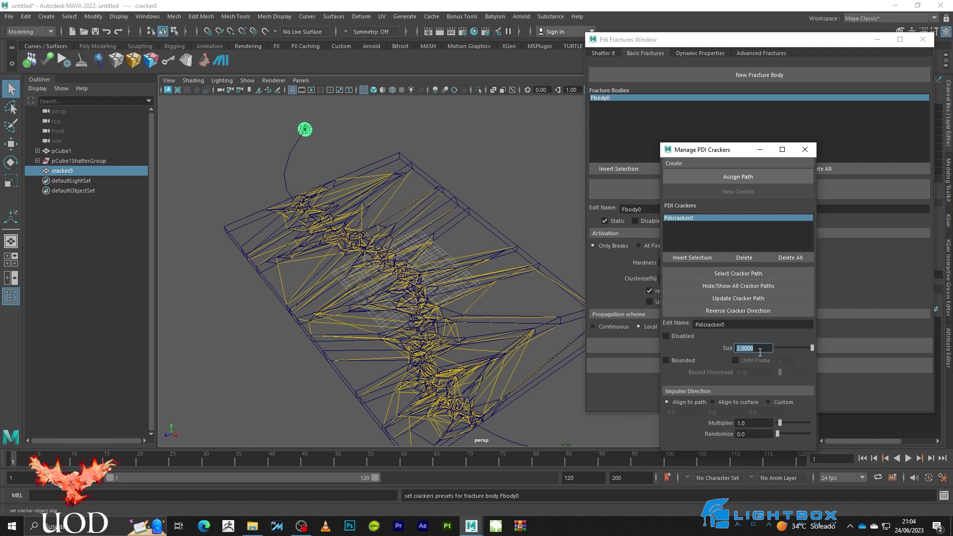
pyautogui.write('0.')
pyautogui.press('Return')
pyautogui.click(922, 463)
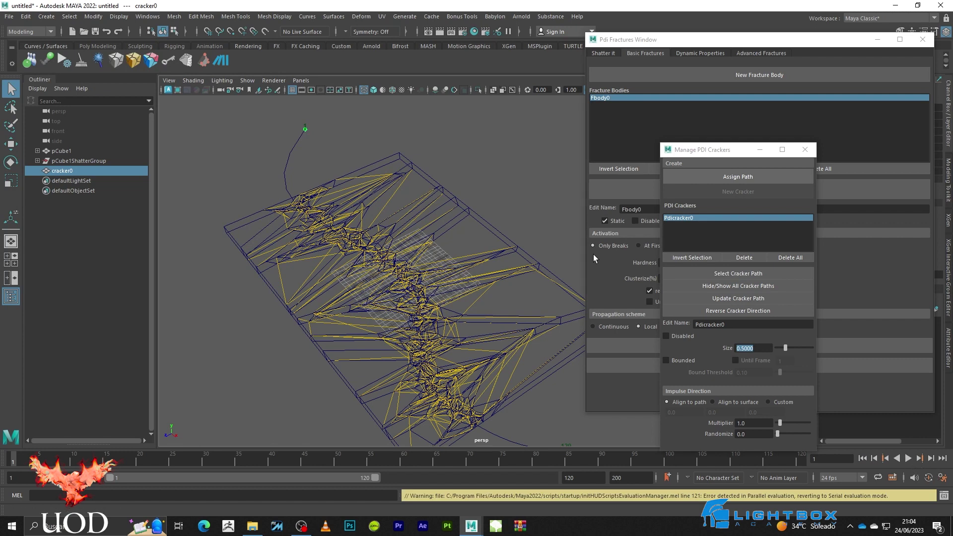
pyautogui.click(541, 201)
# - Switch to shaded display and play the fracture simulation, orbiting around the falling fragments
pyautogui.press('5')
pyautogui.click(906, 459)
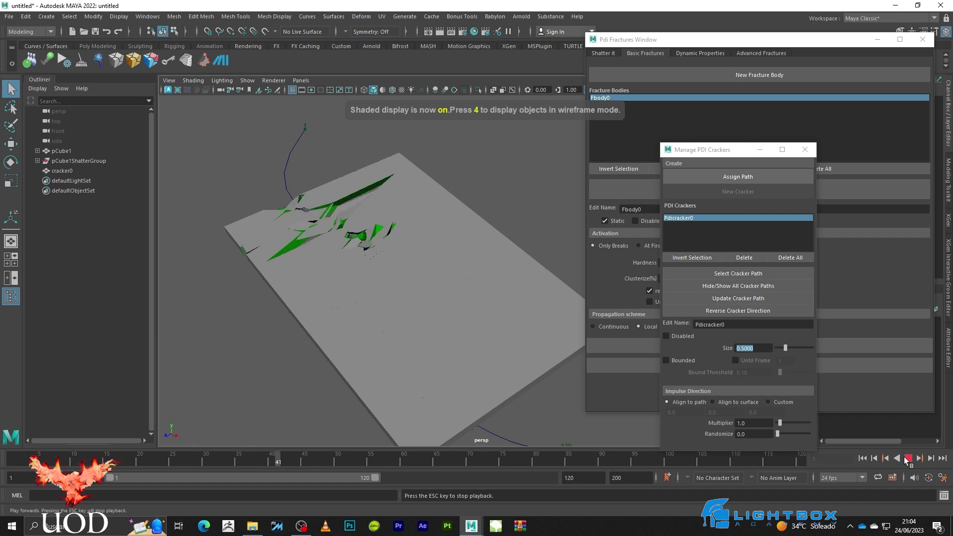
pyautogui.click(906, 459)
pyautogui.moveTo(357, 278)
pyautogui.keyDown('alt'); pyautogui.mouseDown()
pyautogui.moveTo(388, 290)
pyautogui.moveTo(453, 276)
pyautogui.mouseUp(); pyautogui.keyUp('alt')
pyautogui.scroll(-5, 454, 276)
pyautogui.scroll(5, 425, 257)
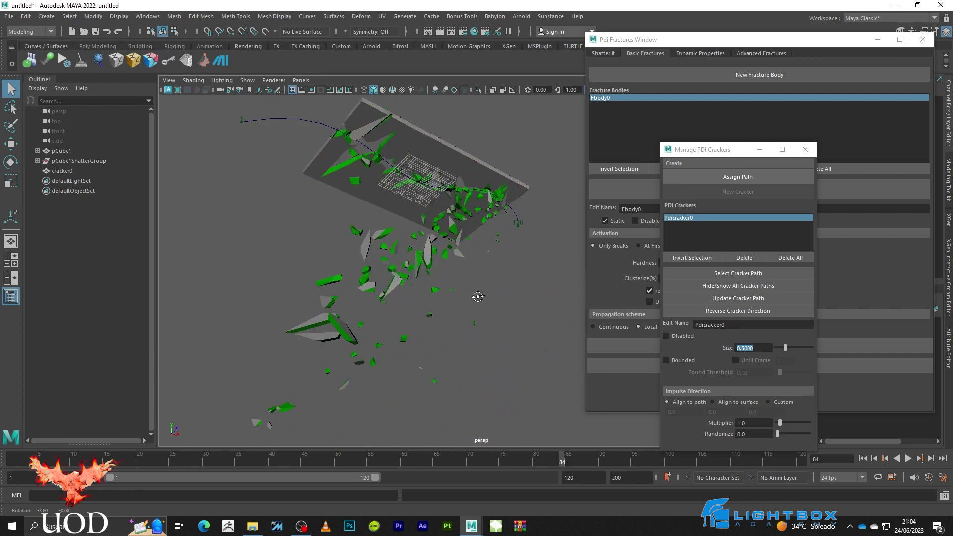
pyautogui.moveTo(510, 311)
pyautogui.keyDown('alt'); pyautogui.mouseDown()
pyautogui.moveTo(471, 318)
pyautogui.moveTo(385, 175)
pyautogui.mouseUp(); pyautogui.keyUp('alt')
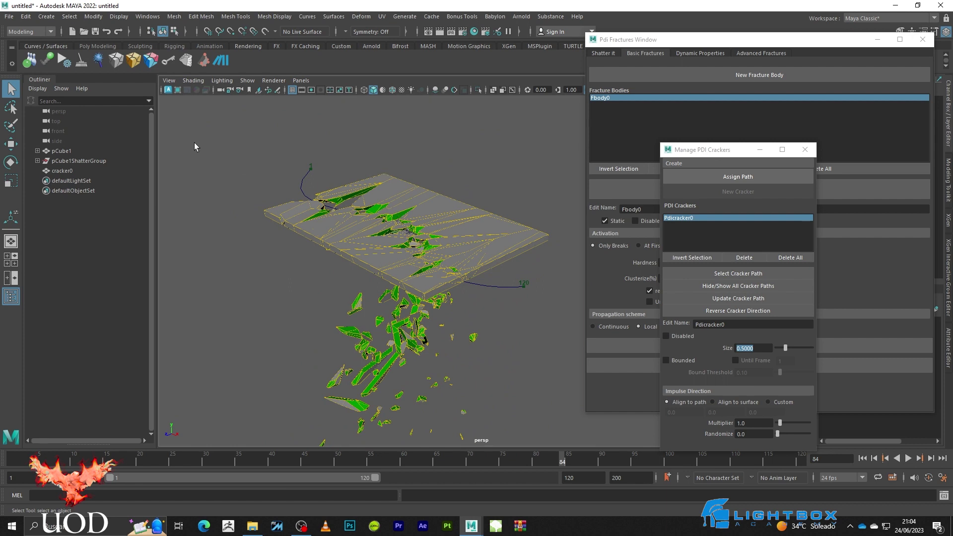
# - Check the solver settings, then replay the simulation and rewind to frame 1
pyautogui.click(64, 60)
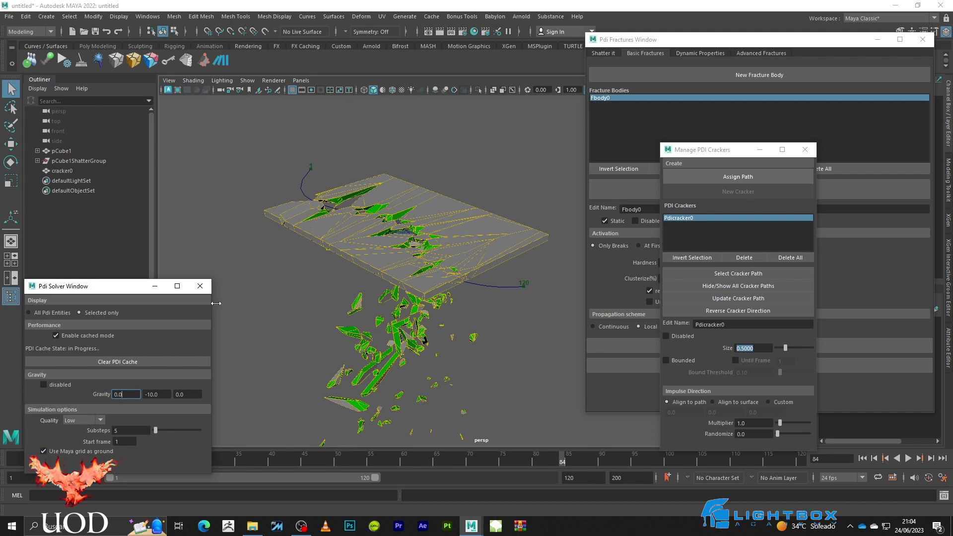
pyautogui.click(200, 286)
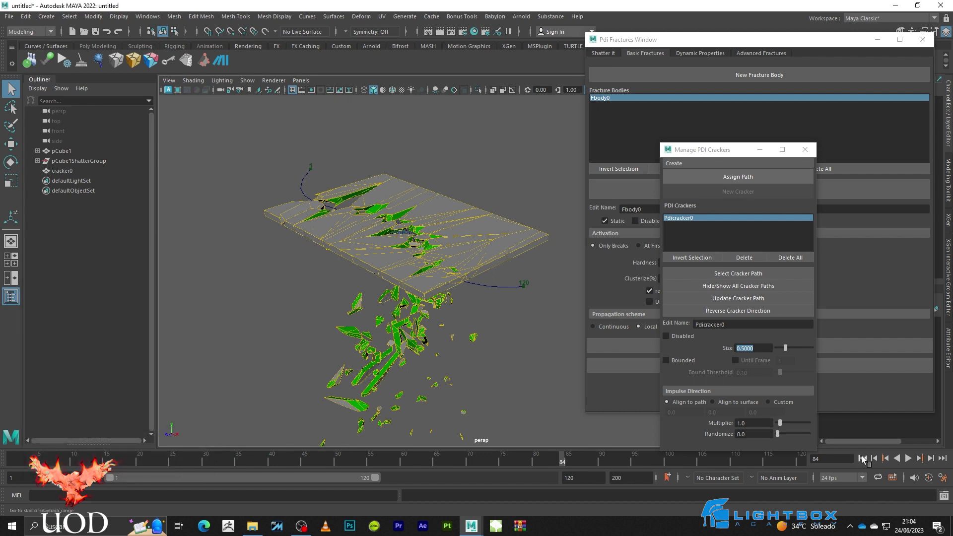
pyautogui.click(863, 457)
pyautogui.click(907, 459)
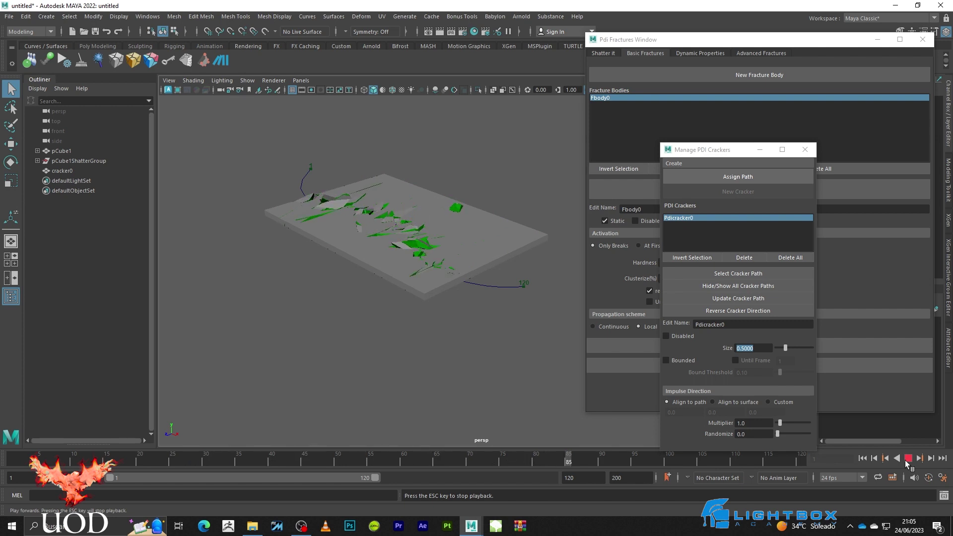
pyautogui.click(864, 458)
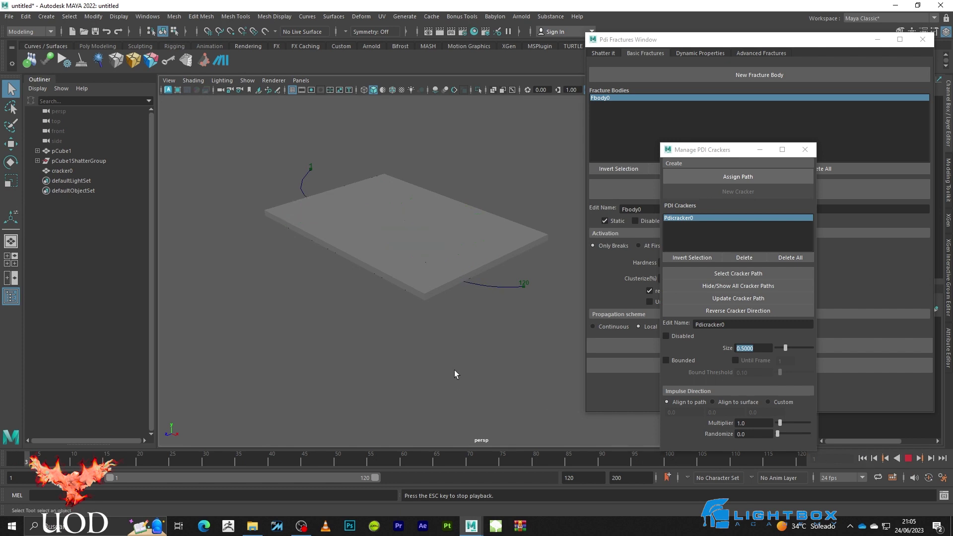
pyautogui.press('Escape')
pyautogui.click(864, 458)
pyautogui.moveTo(415, 298)
pyautogui.keyDown('alt'); pyautogui.mouseDown()
pyautogui.moveTo(453, 298)
pyautogui.moveTo(366, 221)
pyautogui.moveTo(288, 199)
pyautogui.mouseUp(); pyautogui.keyUp('alt')
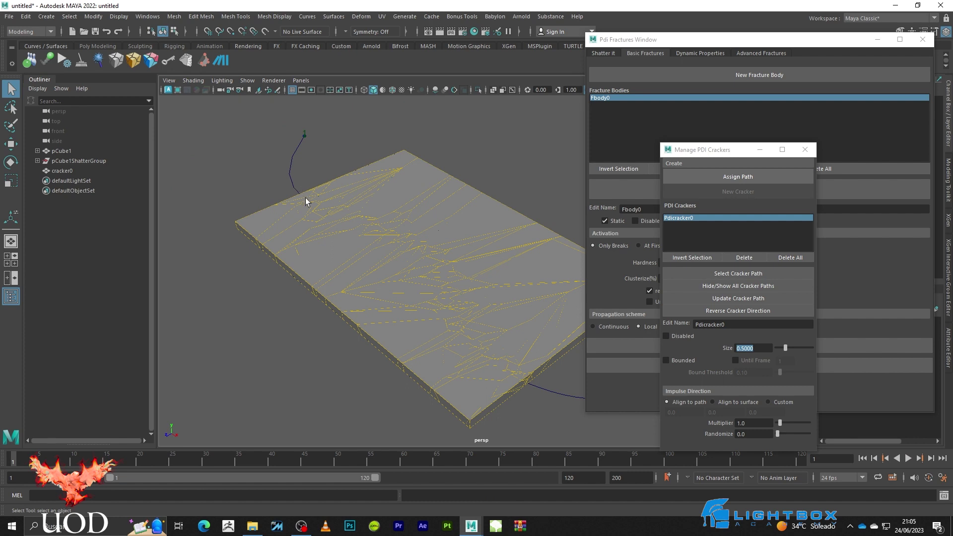
# - Test surface-aligned, path and custom cracker impulse directions, then rewind to frame 1
pyautogui.click(731, 402)
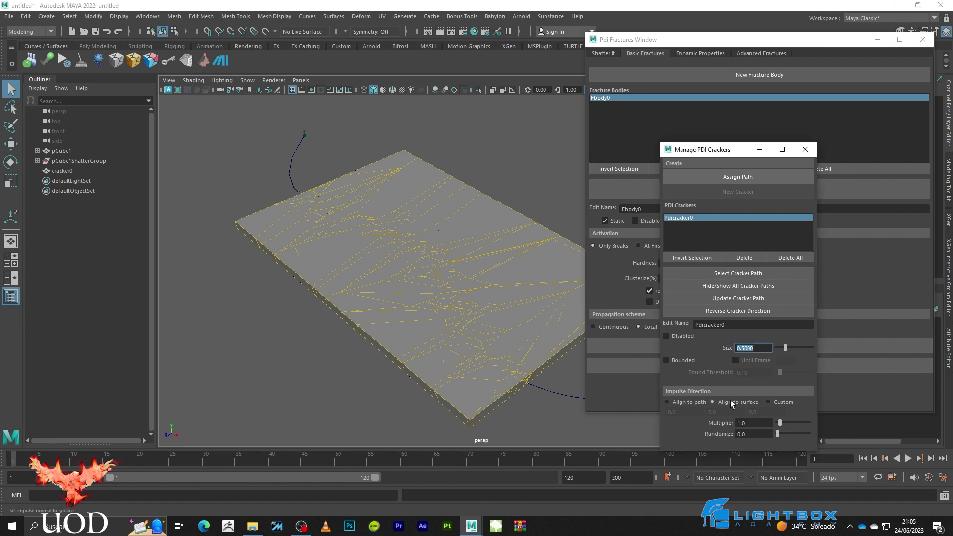
pyautogui.click(908, 459)
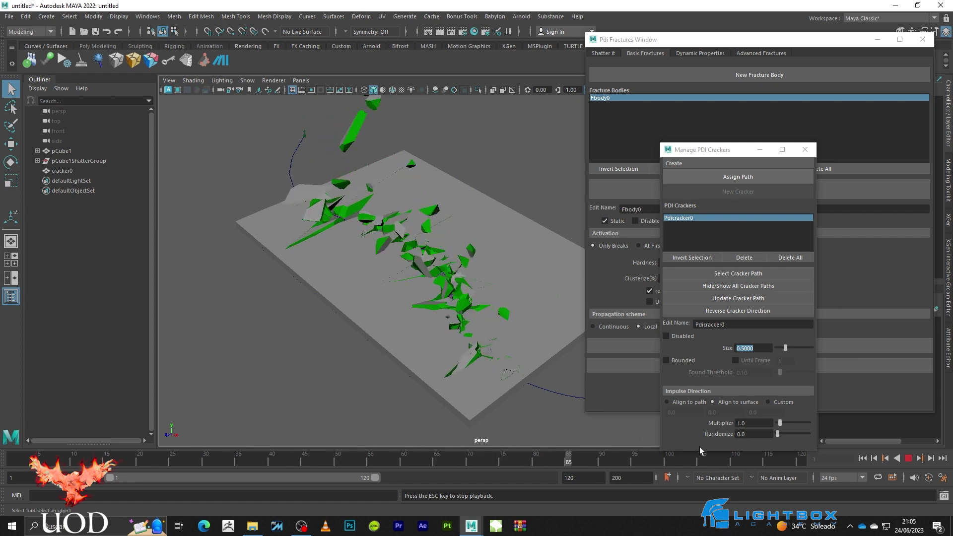
pyautogui.click(905, 459)
pyautogui.click(695, 402)
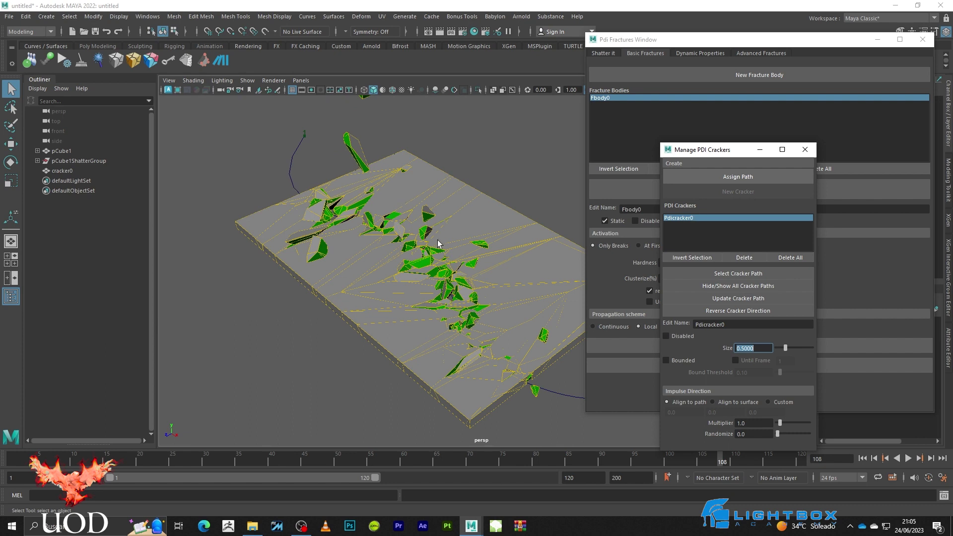
pyautogui.click(793, 402)
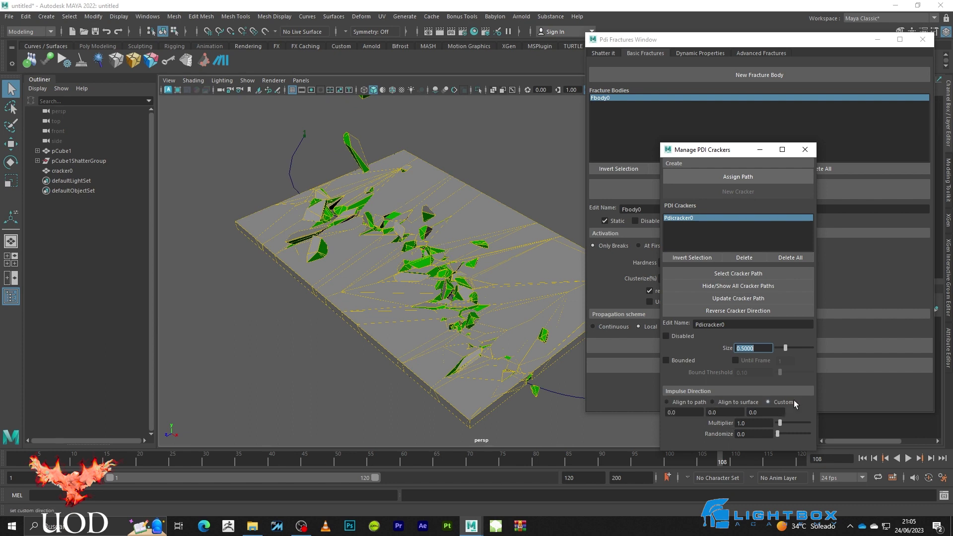
pyautogui.click(730, 412)
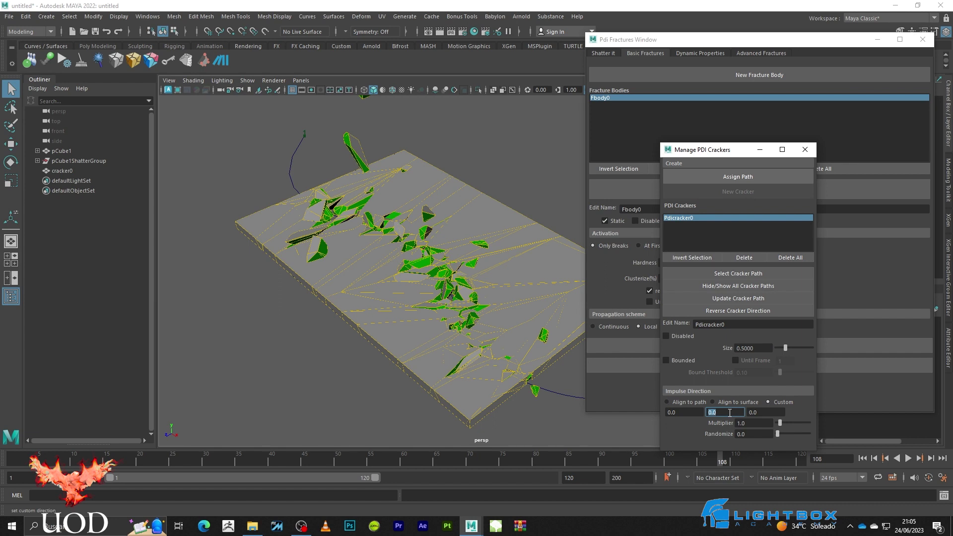
pyautogui.write('1')
pyautogui.click(909, 458)
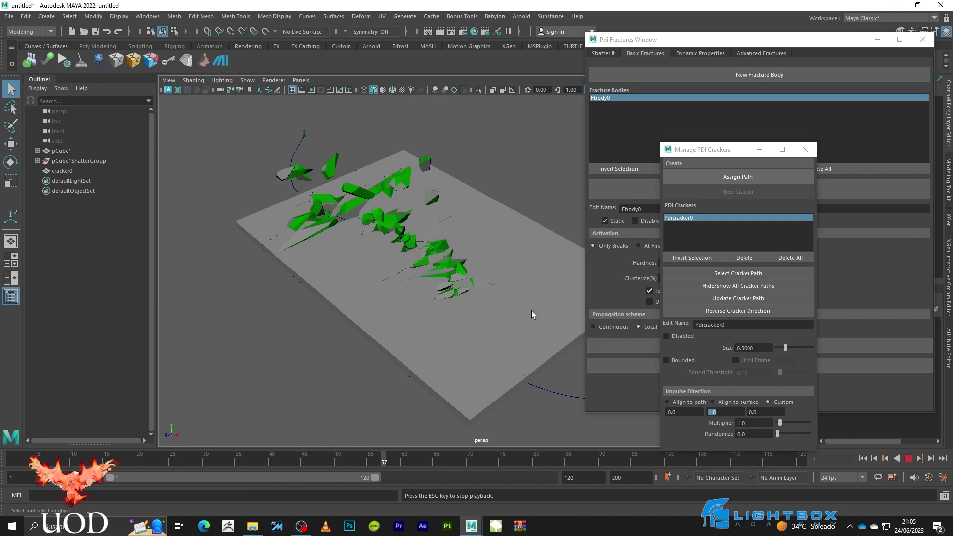
pyautogui.click(908, 459)
pyautogui.click(863, 459)
# - Align the impulse to the surface with multiplier 5.0, replay, and rewind to frame 1
pyautogui.click(728, 401)
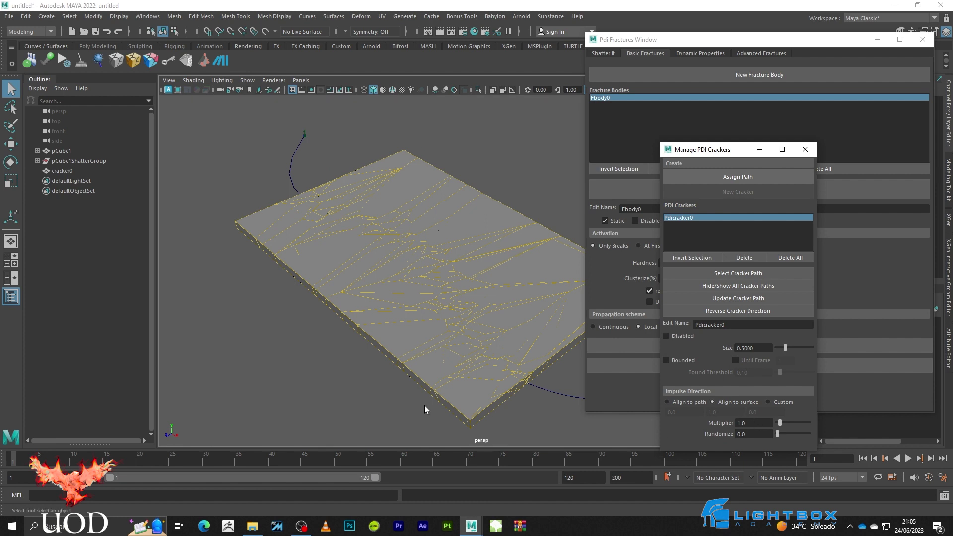
pyautogui.click(763, 423)
pyautogui.write('5')
pyautogui.press('Return')
pyautogui.click(910, 460)
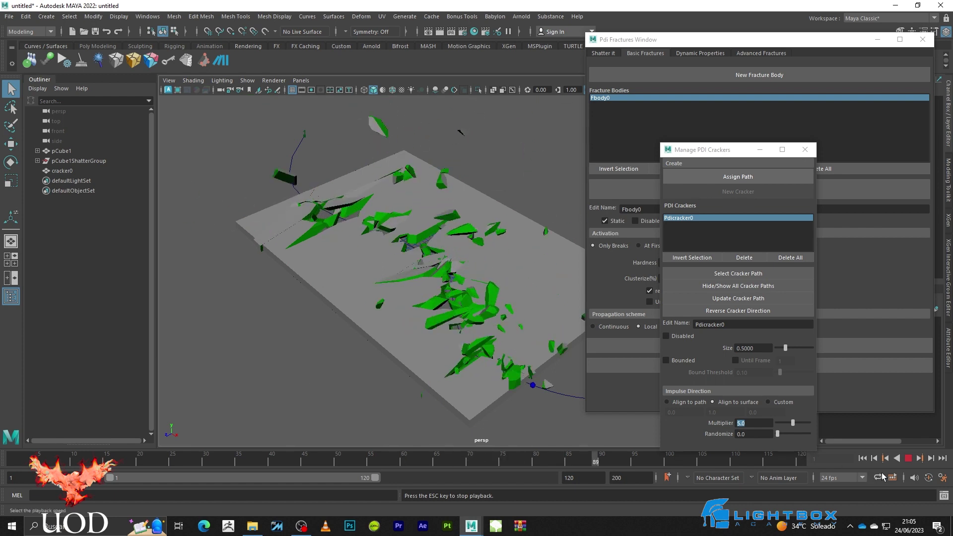
pyautogui.press('Escape')
pyautogui.click(864, 460)
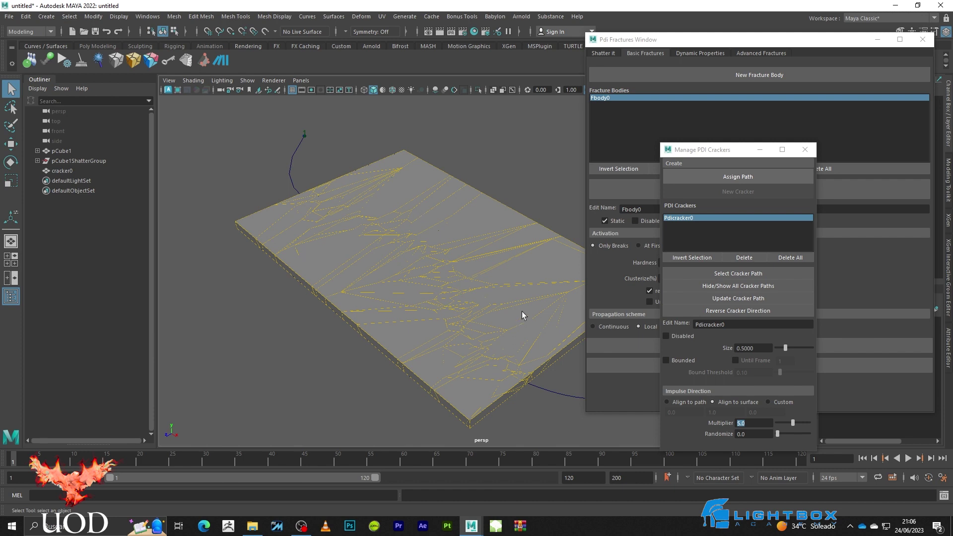
# - Set impulse multiplier 5.0 and randomize 0.3, then test-play the simulation
pyautogui.click(752, 424)
pyautogui.write('1')
pyautogui.press('Return')
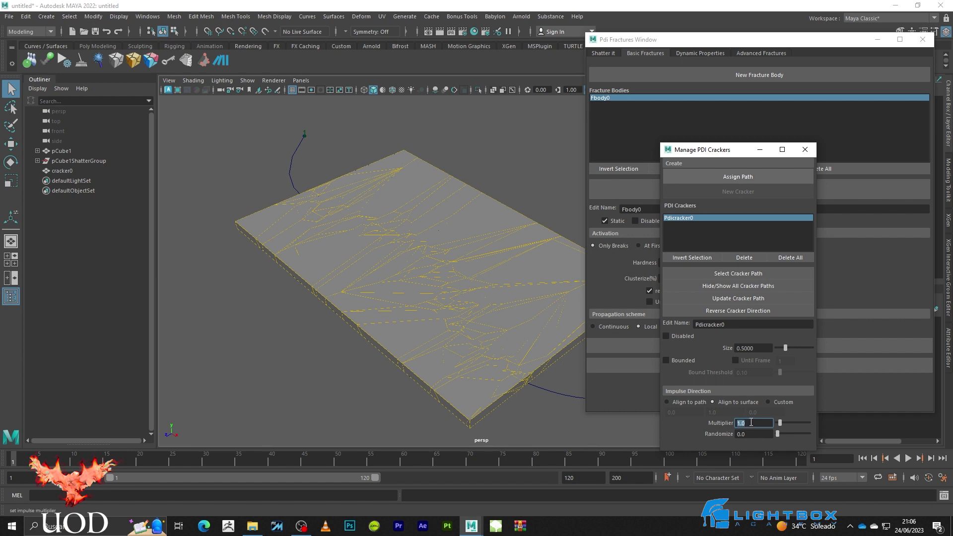
pyautogui.doubleClick(753, 434)
pyautogui.write('0.')
pyautogui.press('Return')
pyautogui.doubleClick(753, 423)
pyautogui.write('5')
pyautogui.press('Return')
pyautogui.click(908, 458)
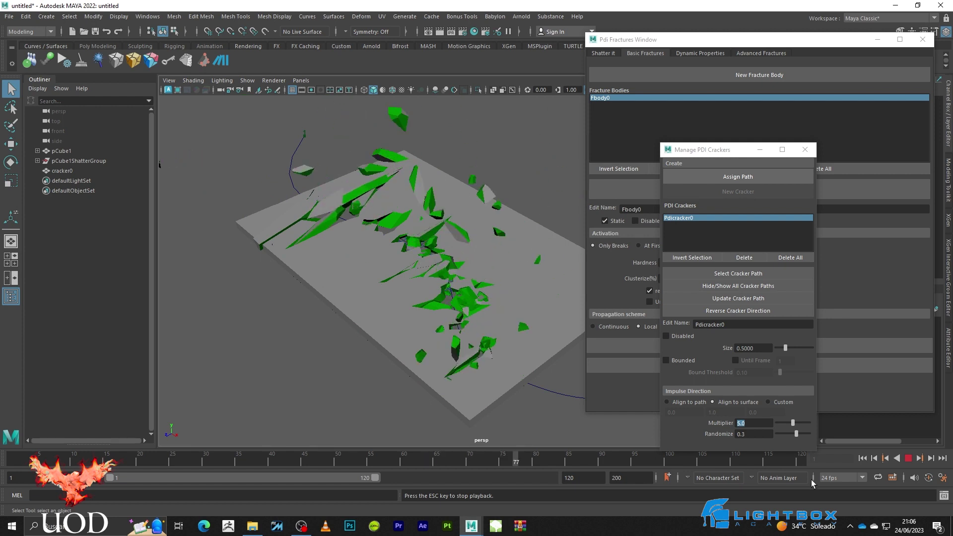
pyautogui.click(908, 459)
# - Lower the impulse multiplier to 0.6, replay, and rewind to frame 1
pyautogui.click(863, 458)
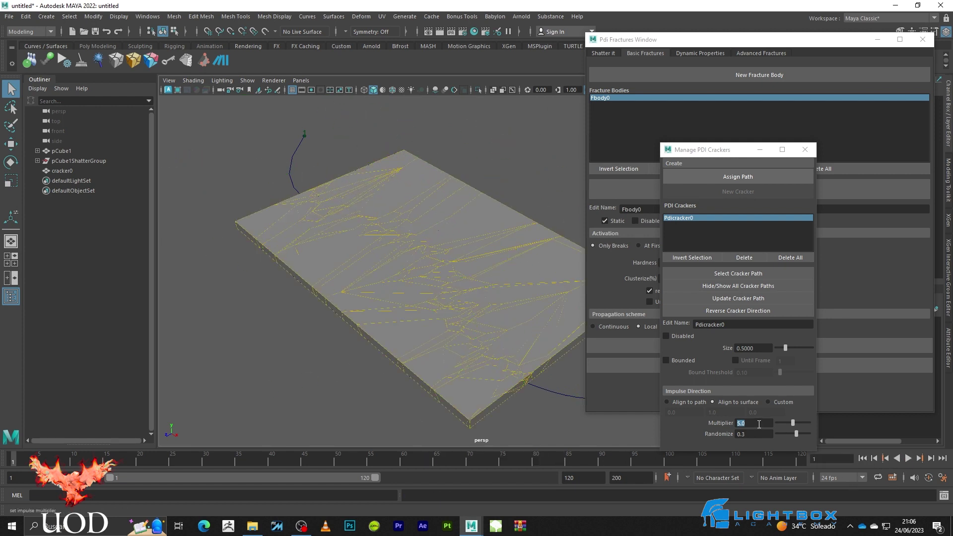
pyautogui.write('10')
pyautogui.press('Return')
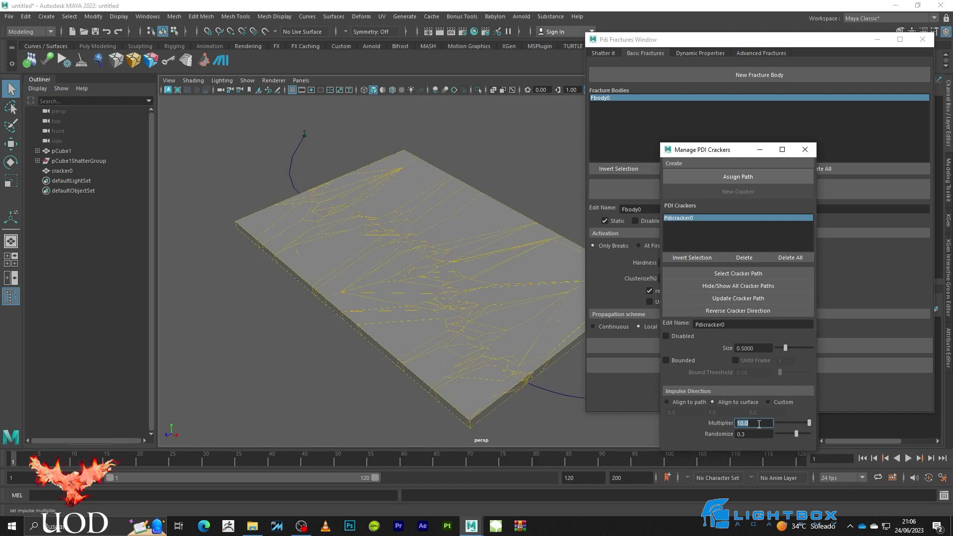
pyautogui.write('6')
pyautogui.press('Return')
pyautogui.doubleClick(758, 432)
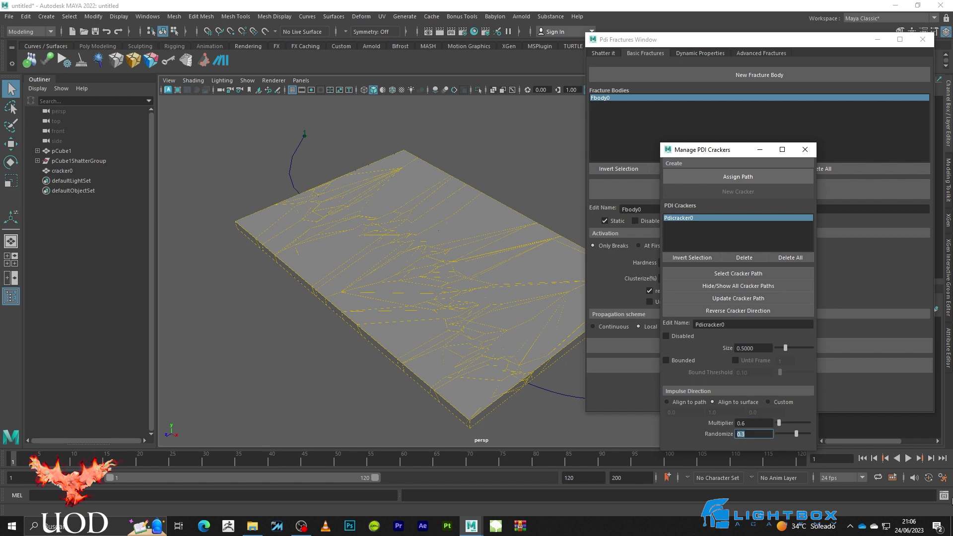
pyautogui.click(908, 458)
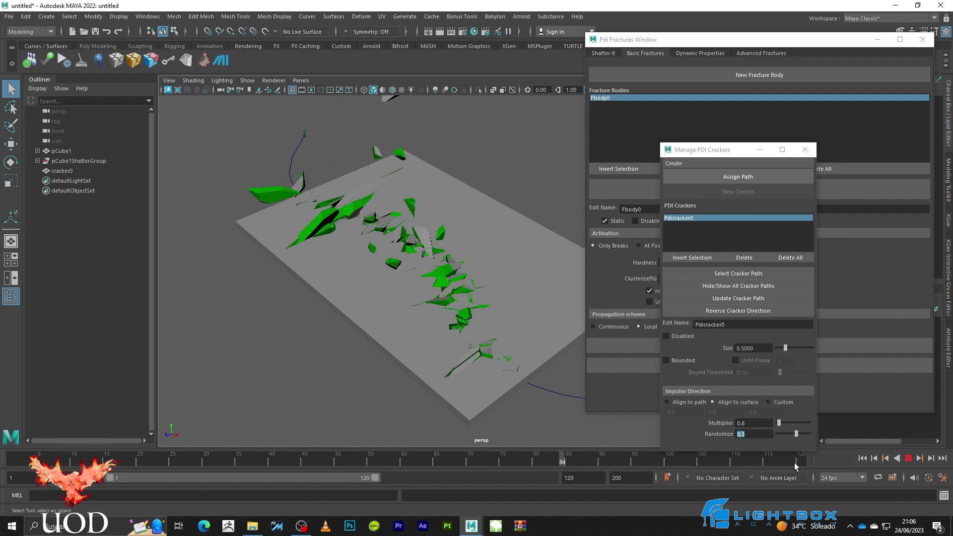
pyautogui.click(908, 459)
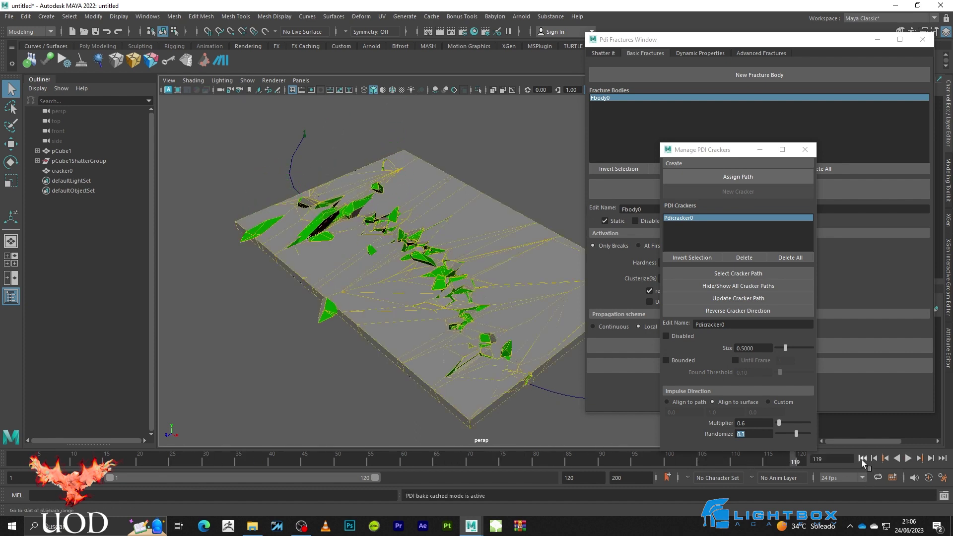
pyautogui.click(862, 458)
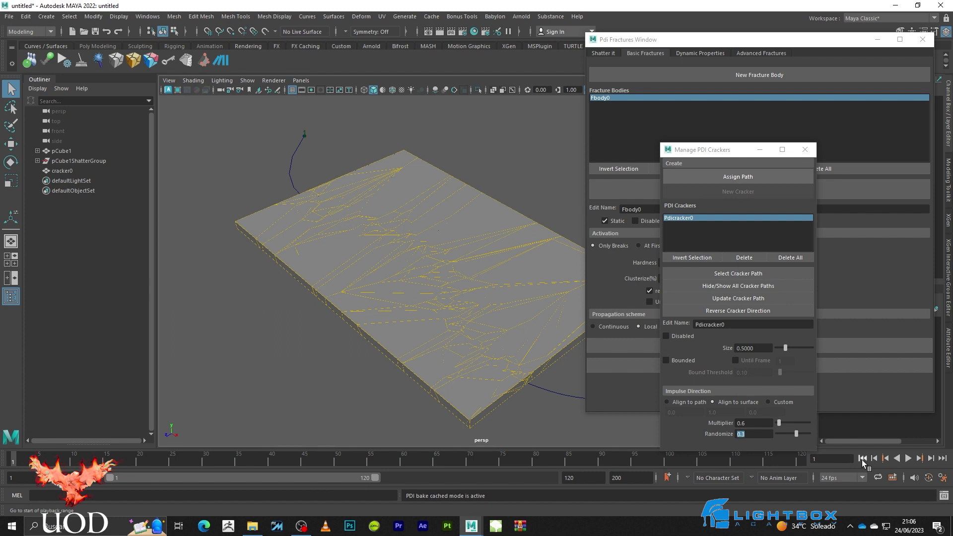
pyautogui.click(863, 458)
pyautogui.click(49, 55)
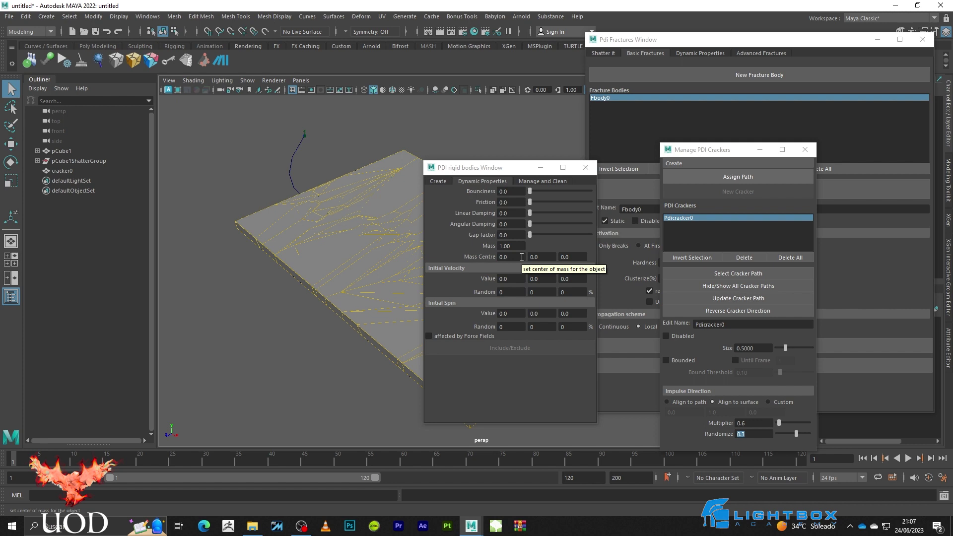
# - Close the rigid body properties window and the crackers manager
pyautogui.click(586, 167)
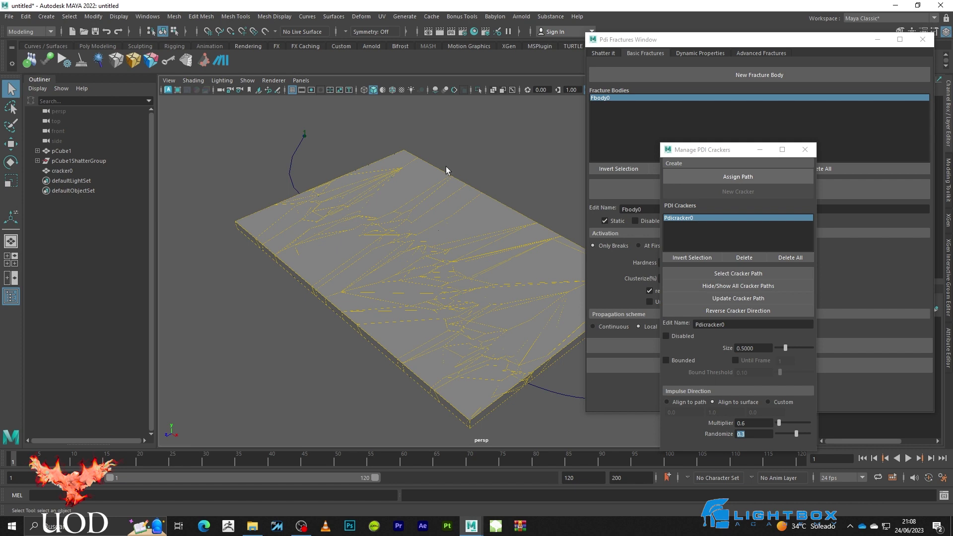
pyautogui.click(760, 150)
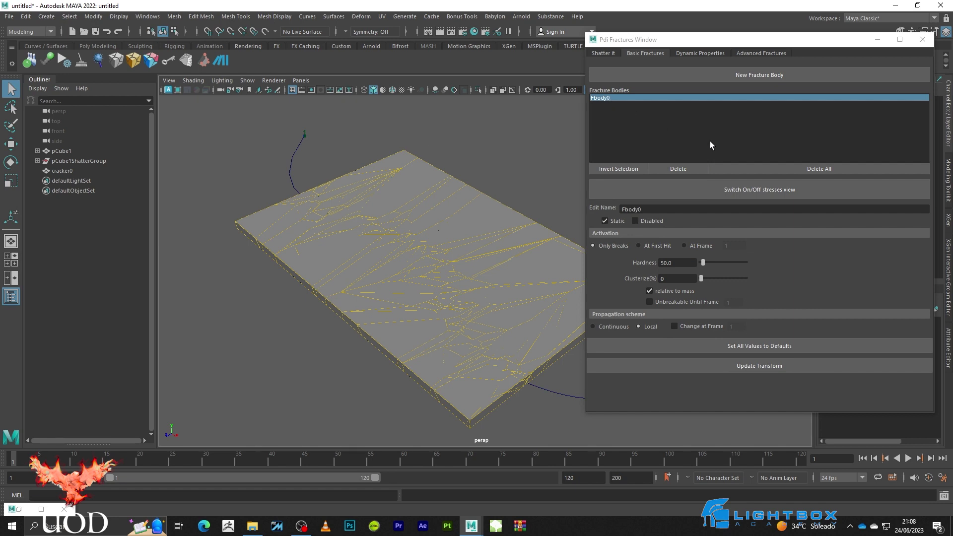
# - Delete fracture body Fbody0 and select the slab pCube1
pyautogui.click(695, 169)
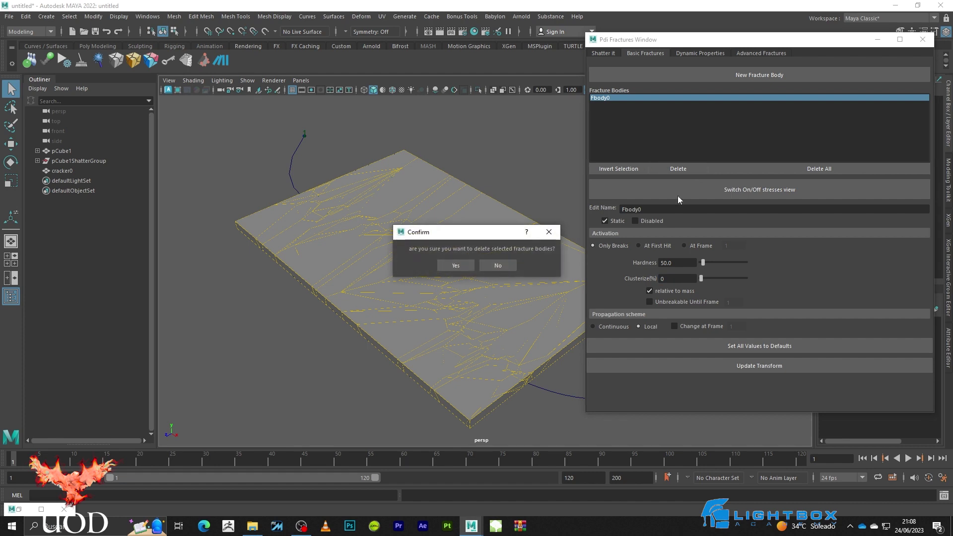
pyautogui.click(467, 266)
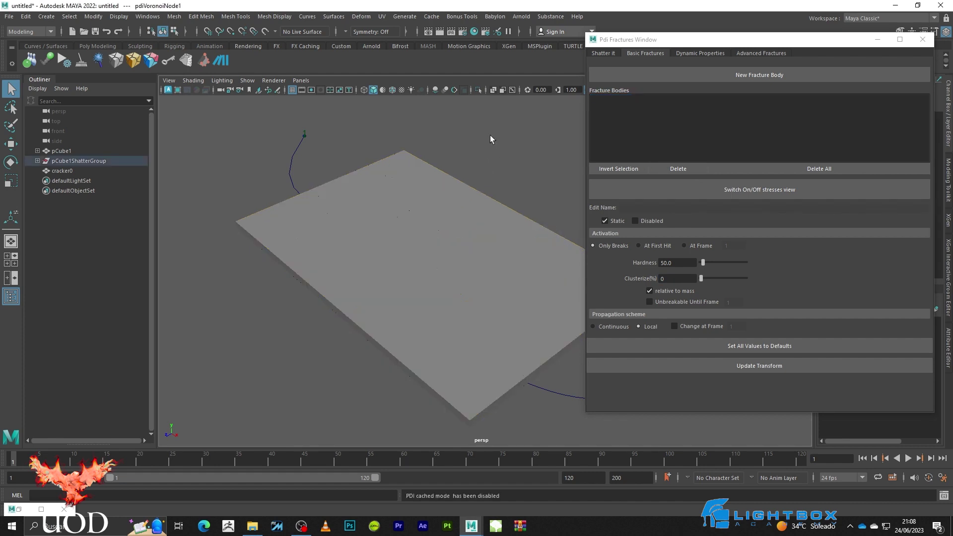
pyautogui.click(62, 150)
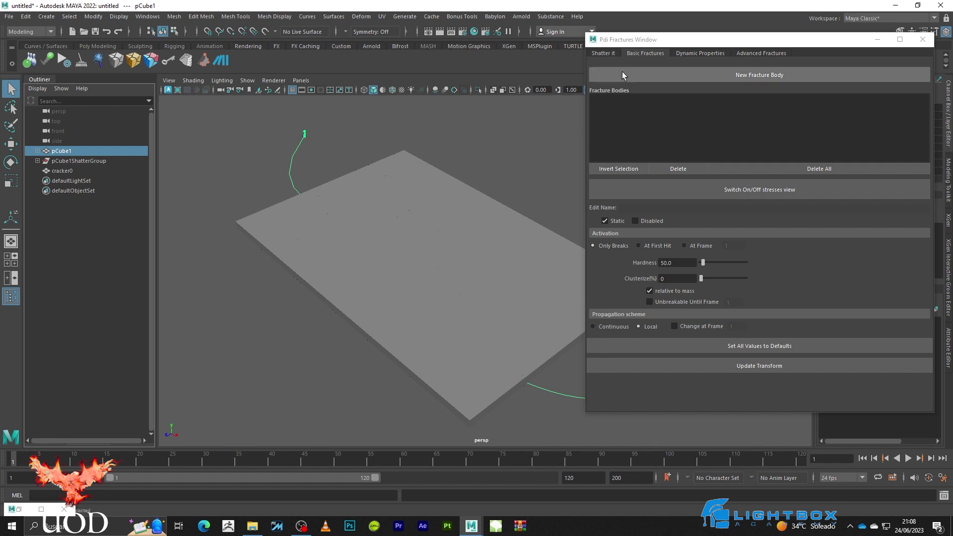
# - Preview a draft path-based shatter in wireframe with width 0.200
pyautogui.click(604, 52)
pyautogui.click(761, 110)
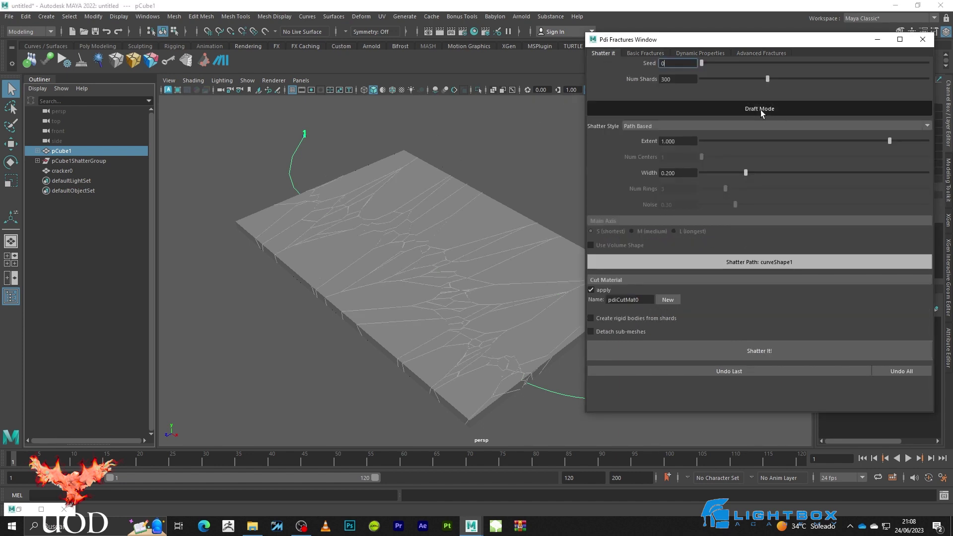
pyautogui.click(507, 157)
pyautogui.press('4')
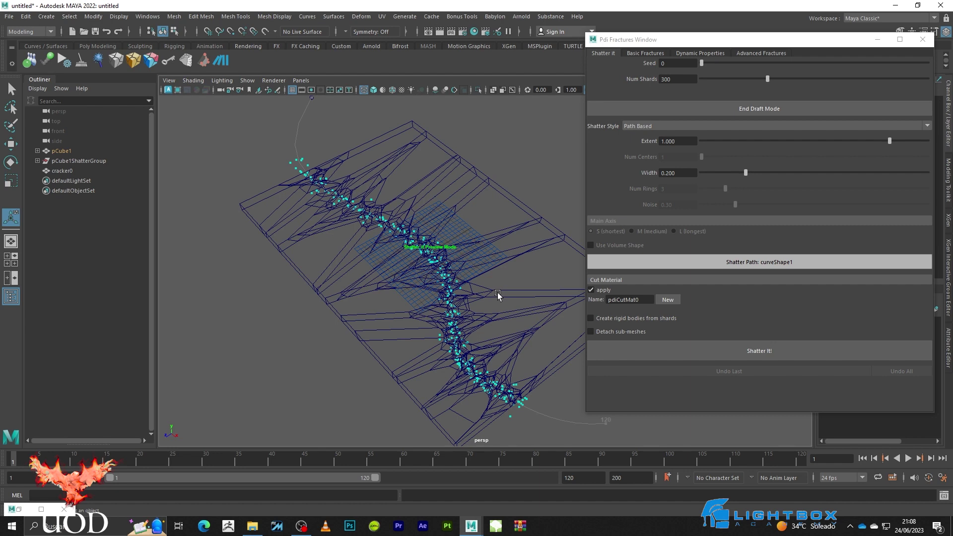
pyautogui.moveTo(747, 173)
pyautogui.mouseDown()
pyautogui.moveTo(759, 174)
pyautogui.moveTo(696, 178)
pyautogui.mouseUp()
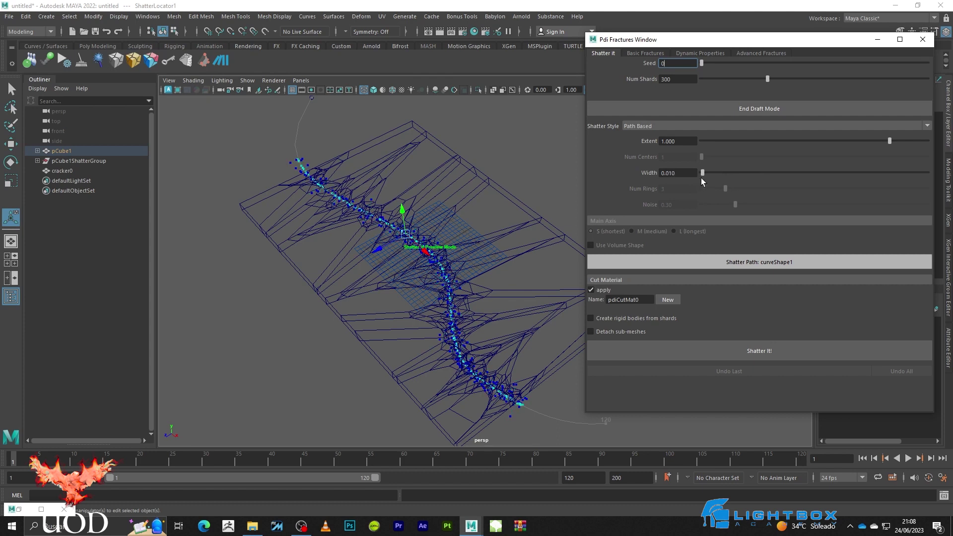
pyautogui.click(683, 173)
pyautogui.write('0.2')
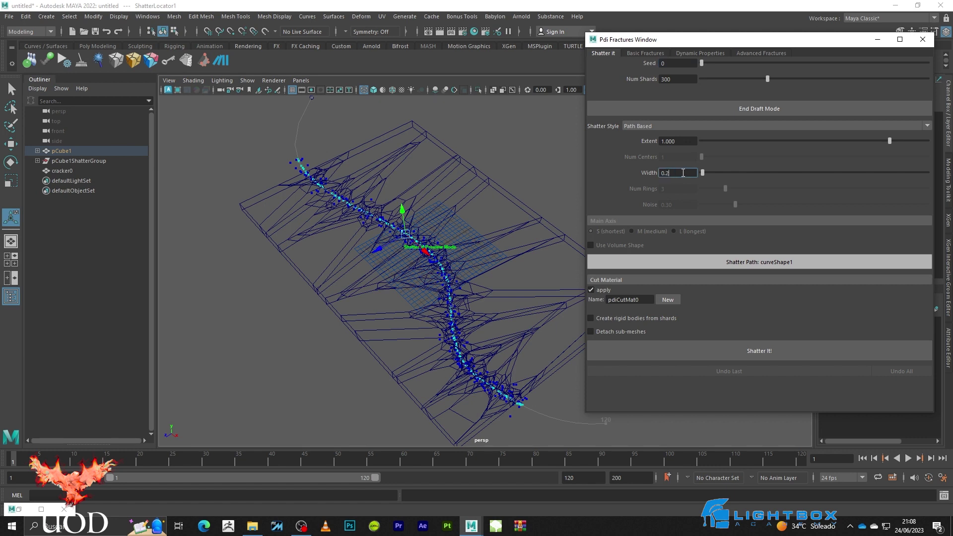
pyautogui.press('Return')
pyautogui.click(449, 142)
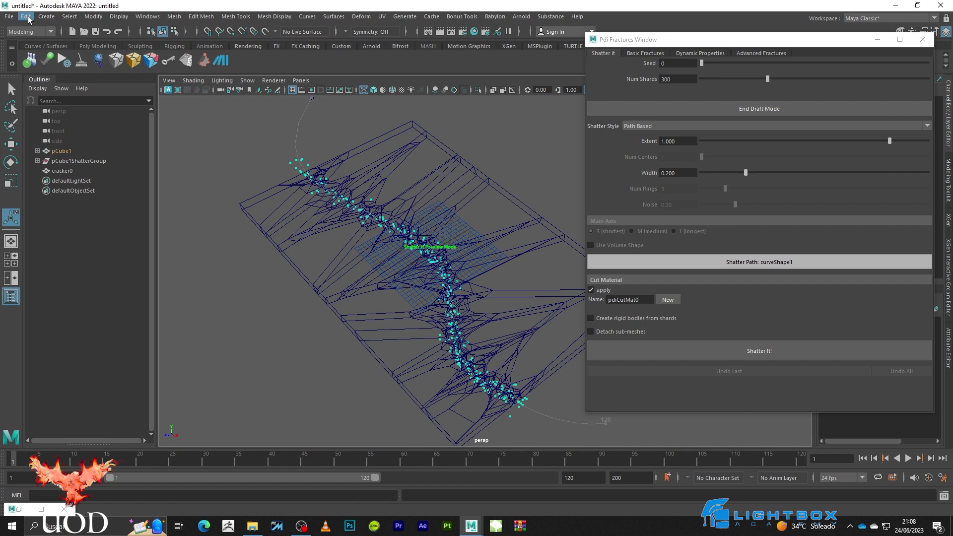
pyautogui.click(43, 18)
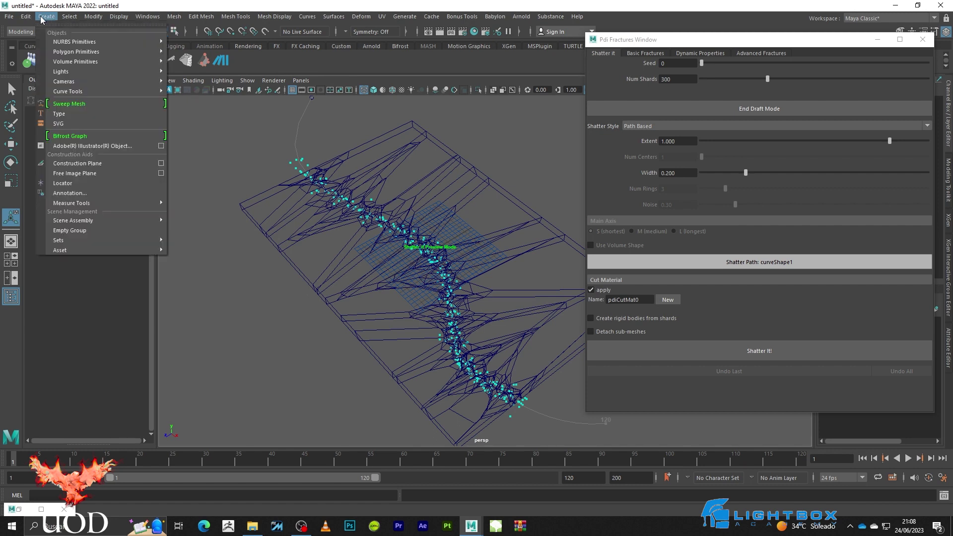
# - Draw a new CV curve winding across the slab
pyautogui.click(172, 94)
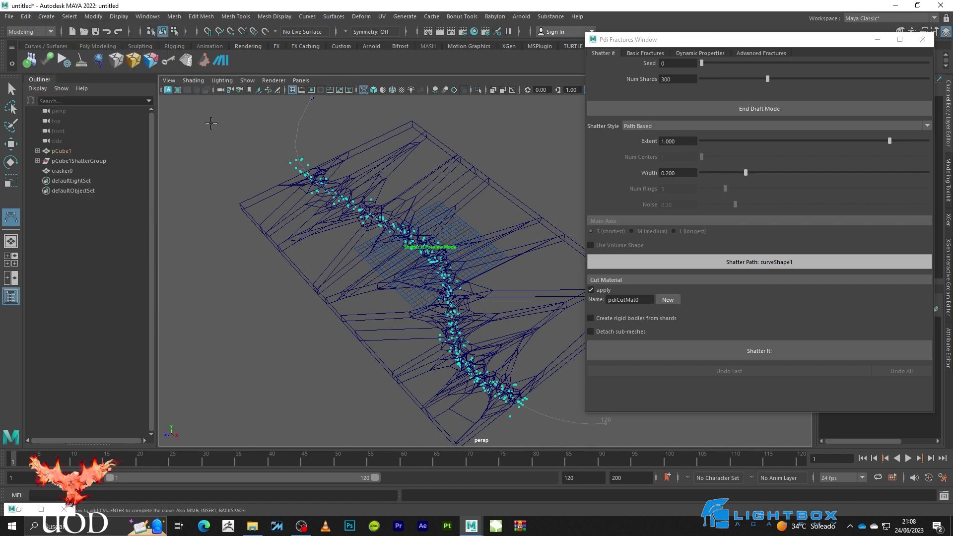
pyautogui.click(377, 130)
pyautogui.click(372, 147)
pyautogui.click(379, 163)
pyautogui.click(402, 176)
pyautogui.click(419, 185)
pyautogui.click(442, 197)
pyautogui.click(453, 220)
pyautogui.click(422, 248)
pyautogui.click(394, 252)
pyautogui.click(350, 244)
pyautogui.click(309, 237)
pyautogui.click(277, 245)
pyautogui.click(268, 279)
pyautogui.click(259, 314)
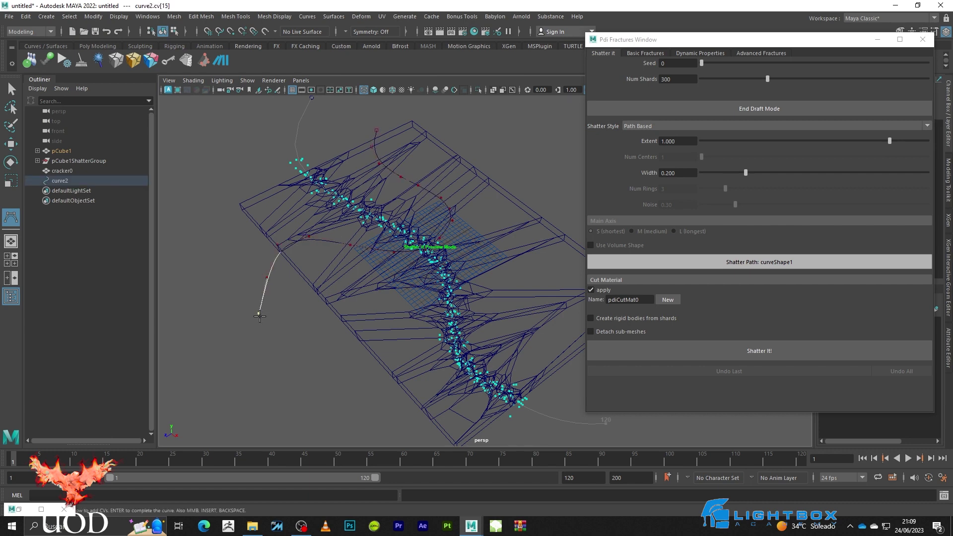
pyautogui.press('q')
# - Use curve2 as the shatter path with width 0.050 and 600 shards
pyautogui.click(246, 347)
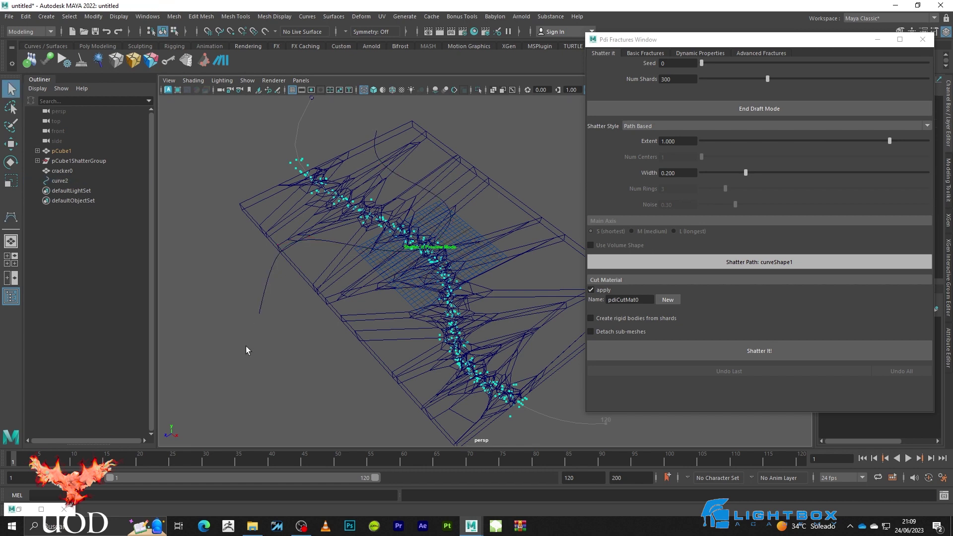
pyautogui.click(263, 293)
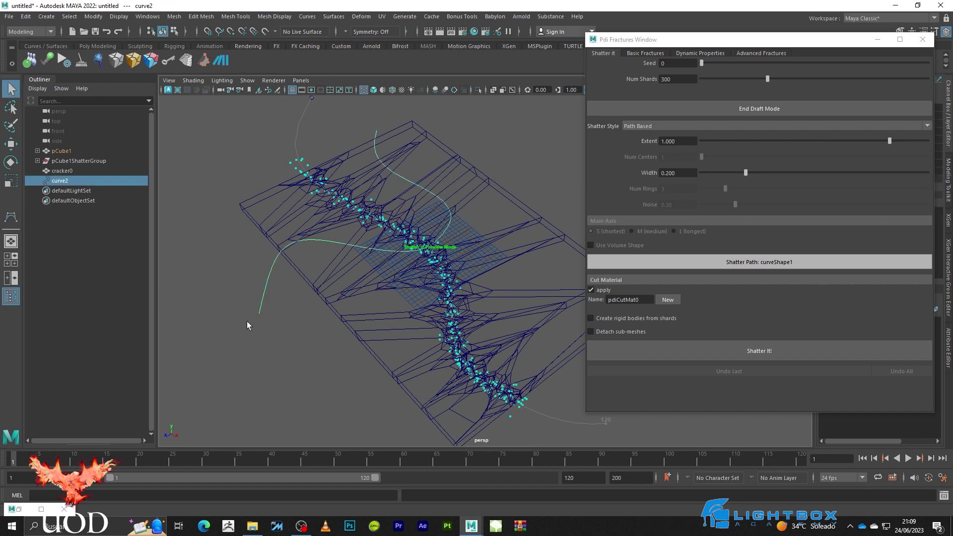
pyautogui.click(776, 262)
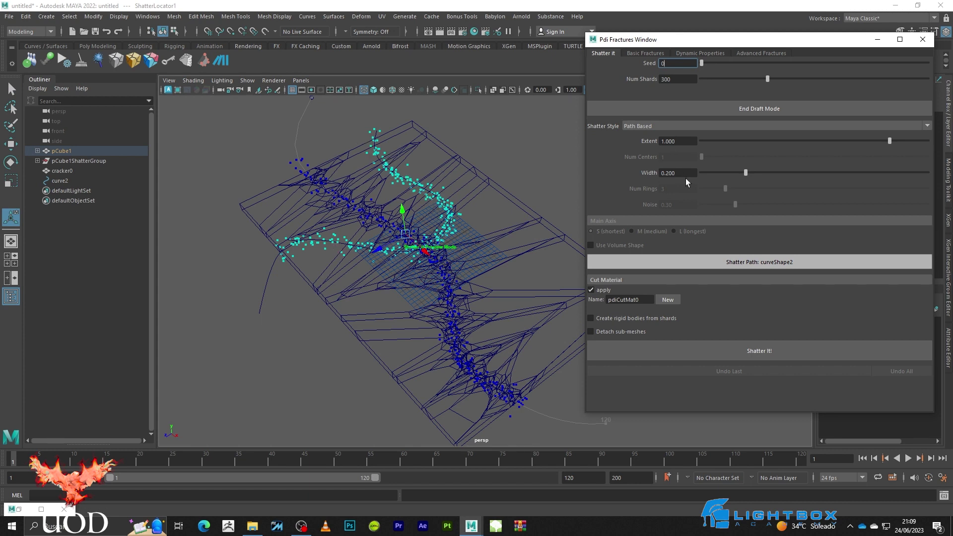
pyautogui.moveTo(746, 174); pyautogui.dragTo(717, 174)
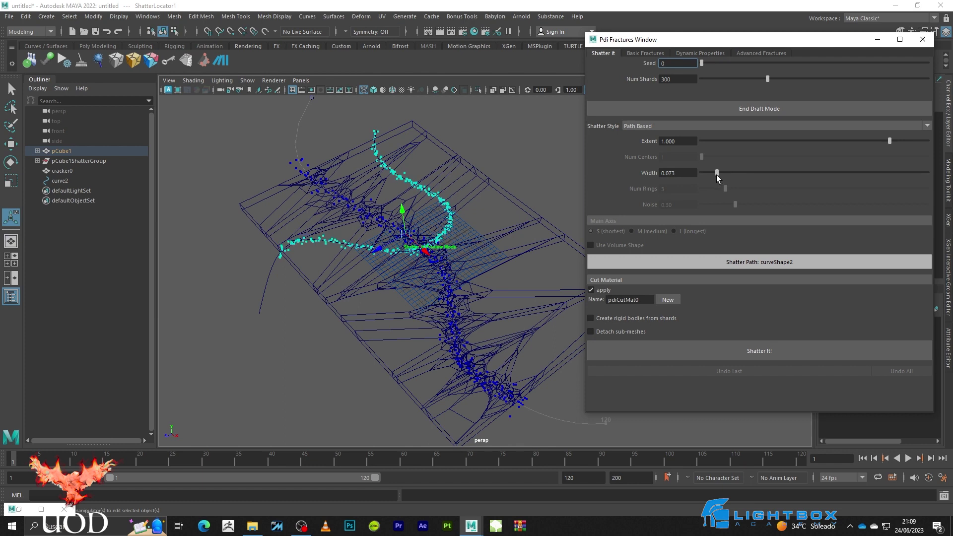
pyautogui.doubleClick(692, 173)
pyautogui.write('0.')
pyautogui.press('Return')
pyautogui.doubleClick(679, 79)
pyautogui.write('600')
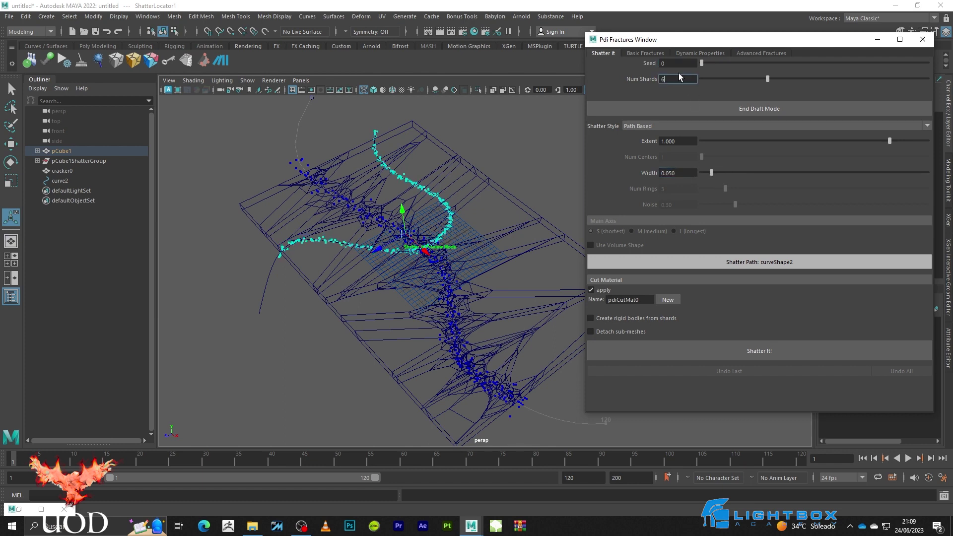
pyautogui.press('Return')
# - Shatter pCube1 along the path and orbit to inspect the fracture lines
pyautogui.click(509, 130)
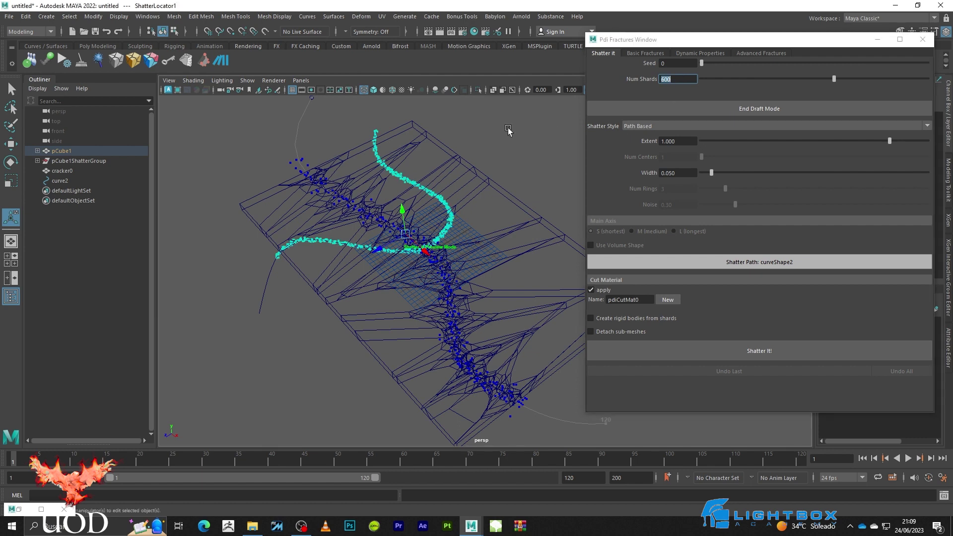
pyautogui.click(61, 151)
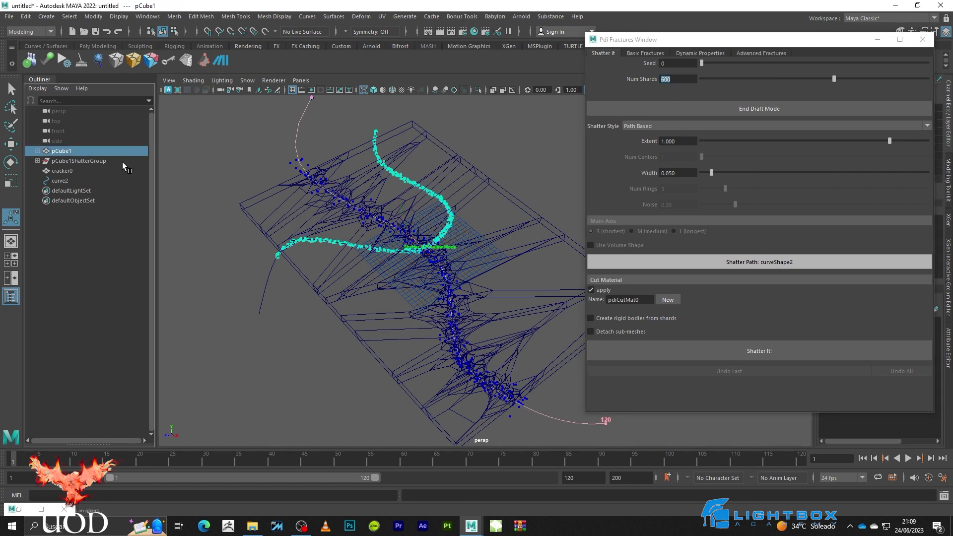
pyautogui.click(776, 357)
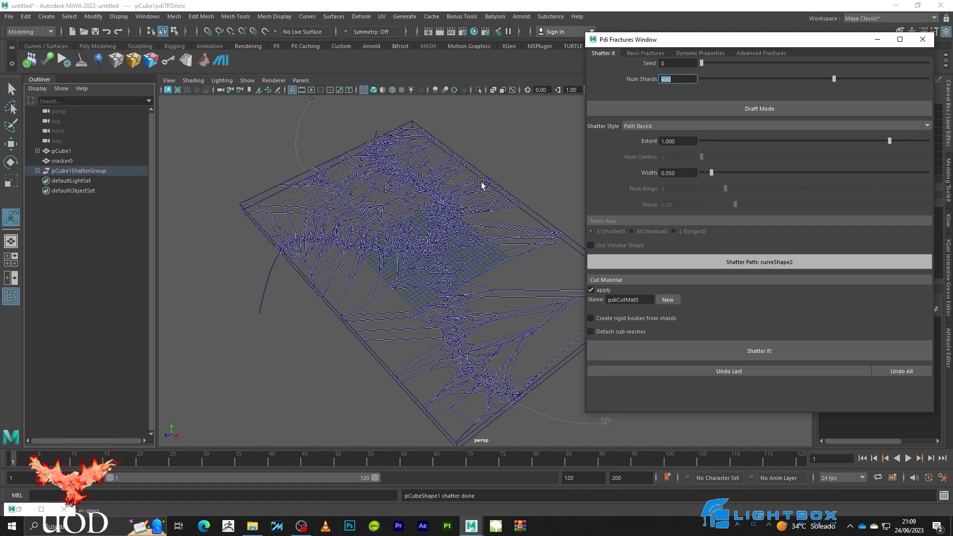
pyautogui.moveTo(506, 138)
pyautogui.keyDown('alt'); pyautogui.mouseDown()
pyautogui.moveTo(480, 290)
pyautogui.moveTo(484, 260)
pyautogui.moveTo(417, 149)
pyautogui.mouseUp(); pyautogui.keyUp('alt')
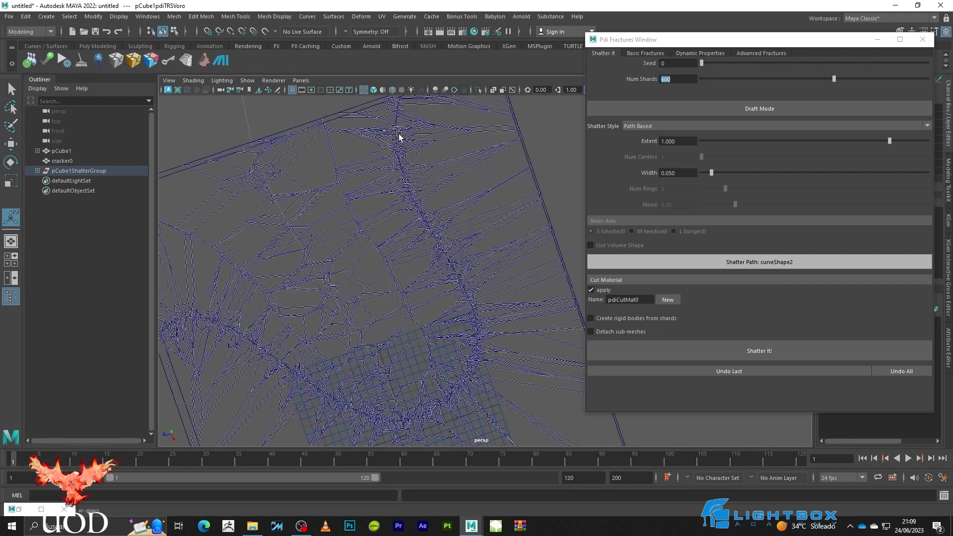
pyautogui.moveTo(460, 351)
pyautogui.keyDown('alt'); pyautogui.mouseDown()
pyautogui.moveTo(485, 219)
pyautogui.moveTo(478, 241)
pyautogui.mouseUp(); pyautogui.keyUp('alt')
pyautogui.press('f')
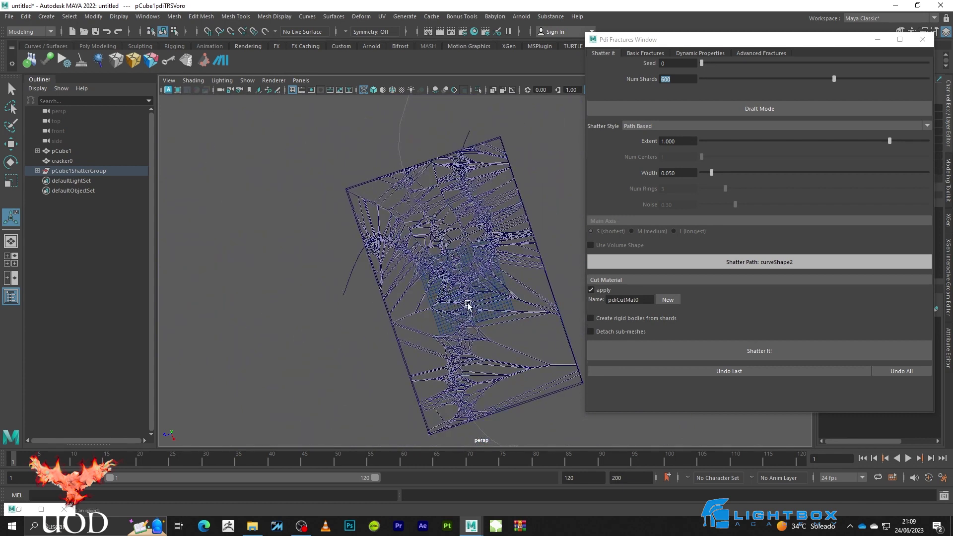
pyautogui.moveTo(468, 305)
pyautogui.keyDown('alt'); pyautogui.mouseDown()
pyautogui.moveTo(466, 230)
pyautogui.moveTo(443, 258)
pyautogui.moveTo(452, 264)
pyautogui.moveTo(432, 240)
pyautogui.moveTo(487, 288)
pyautogui.moveTo(473, 272)
pyautogui.mouseUp(); pyautogui.keyUp('alt')
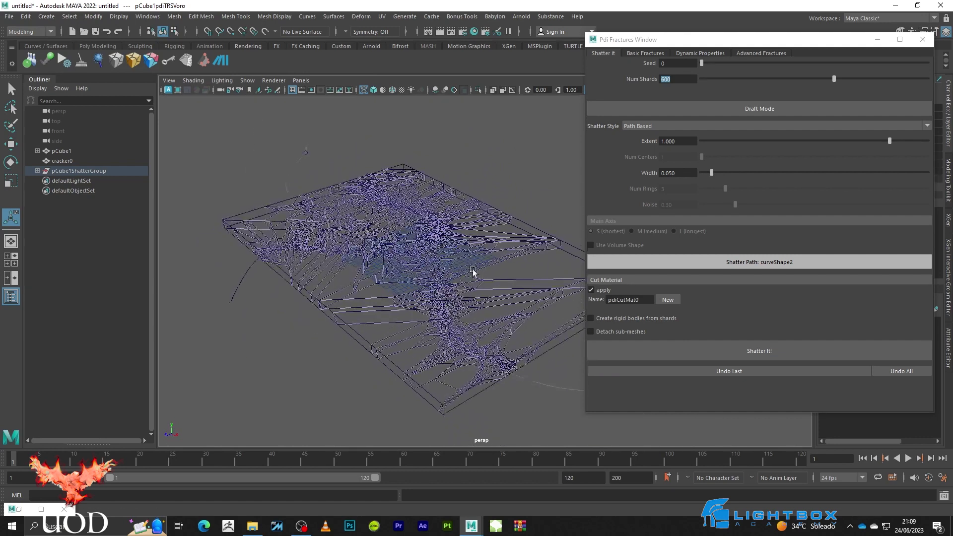
pyautogui.click(494, 169)
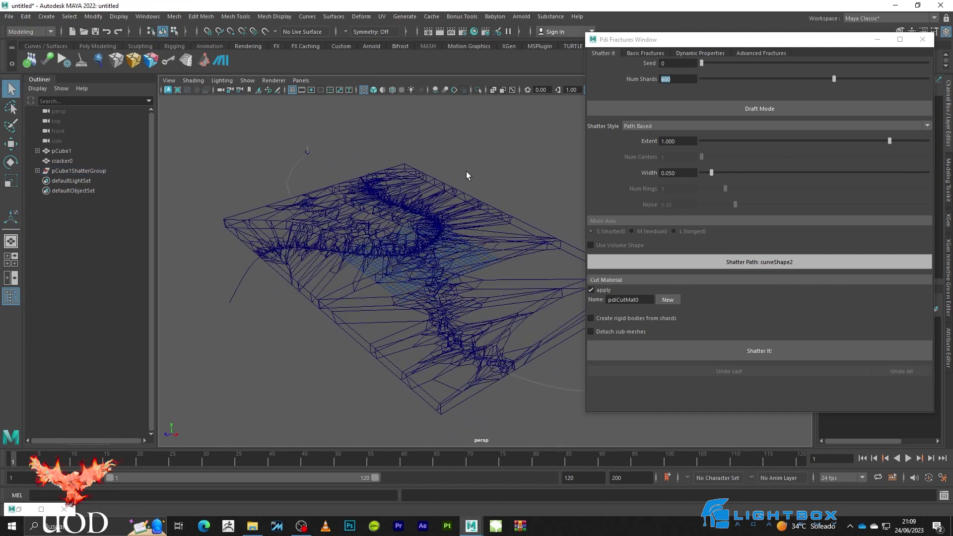
# - Assign the second curve as a crack path, creating cracker Pdicracker1
pyautogui.click(99, 56)
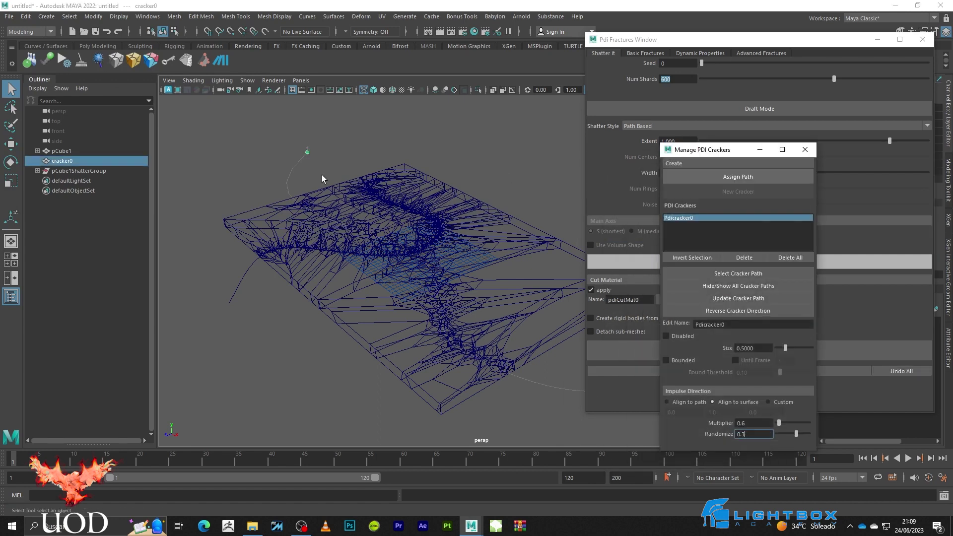
pyautogui.click(221, 301)
pyautogui.click(732, 176)
pyautogui.click(731, 192)
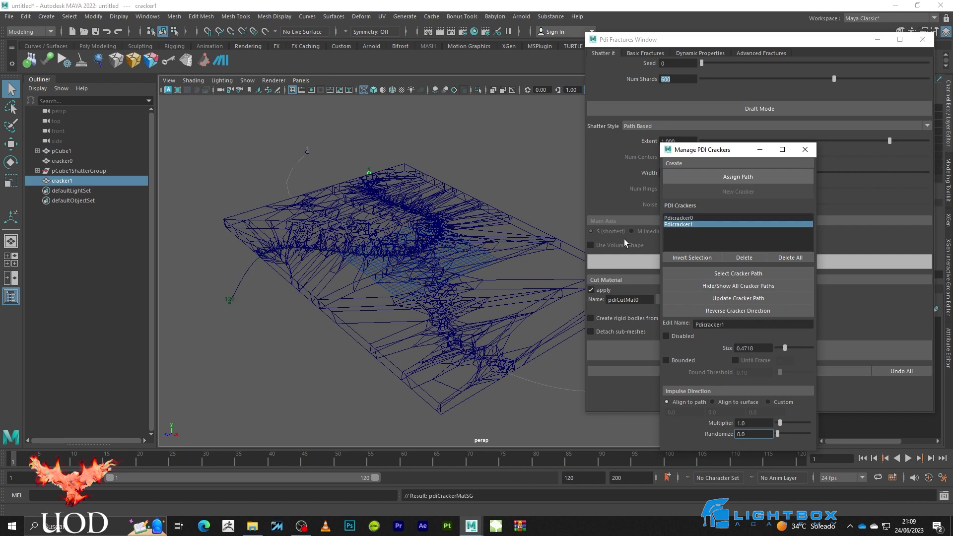
pyautogui.click(300, 351)
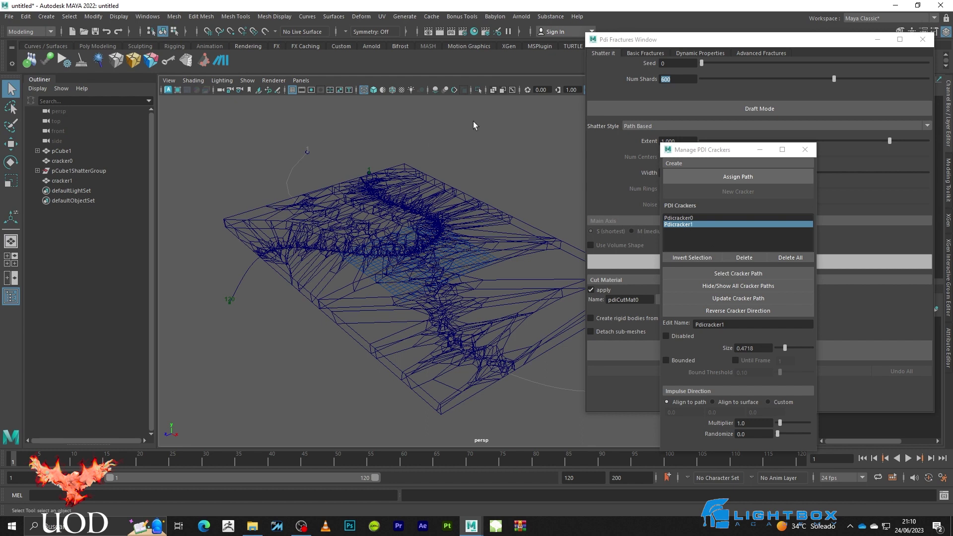
# - Make fracture body Fbody1 from pCube1ShatterGroup
pyautogui.click(97, 171)
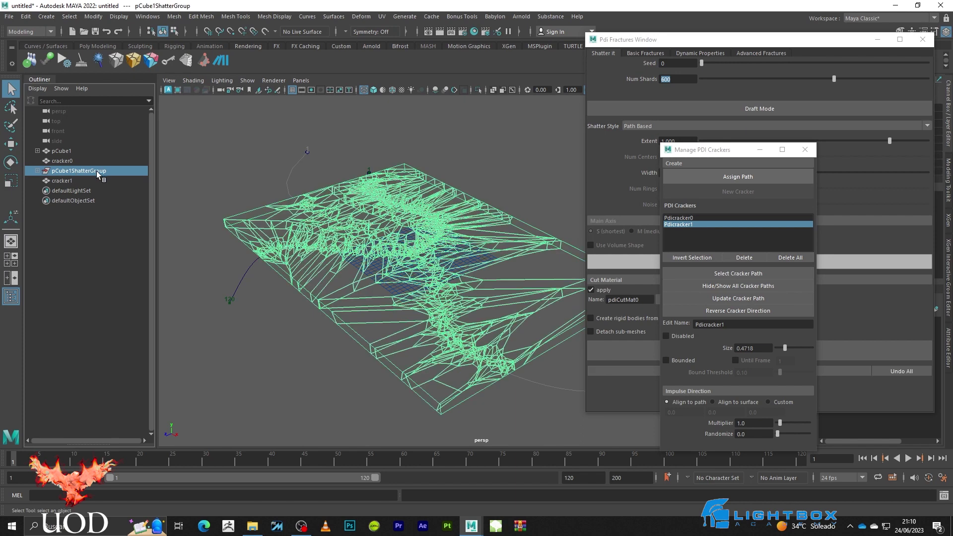
pyautogui.click(645, 54)
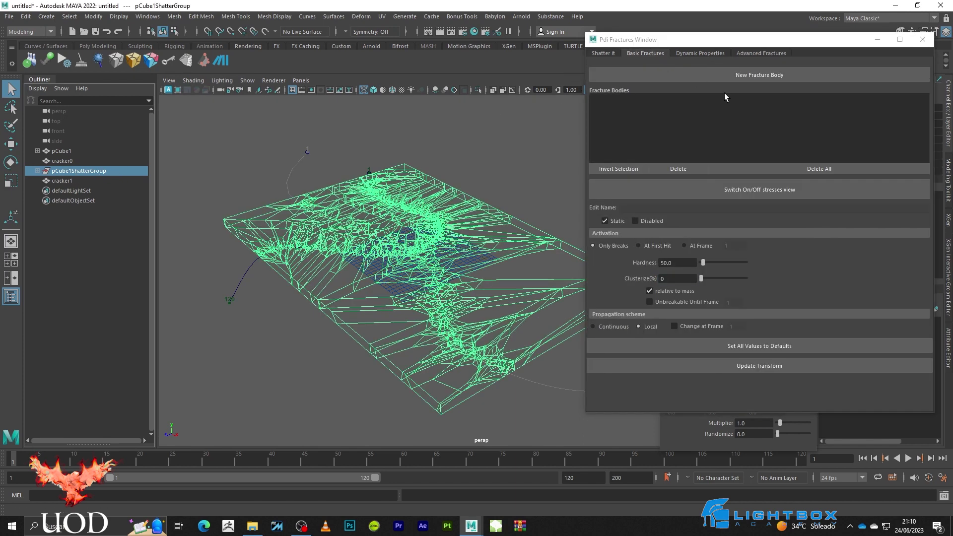
pyautogui.click(759, 76)
pyautogui.click(456, 241)
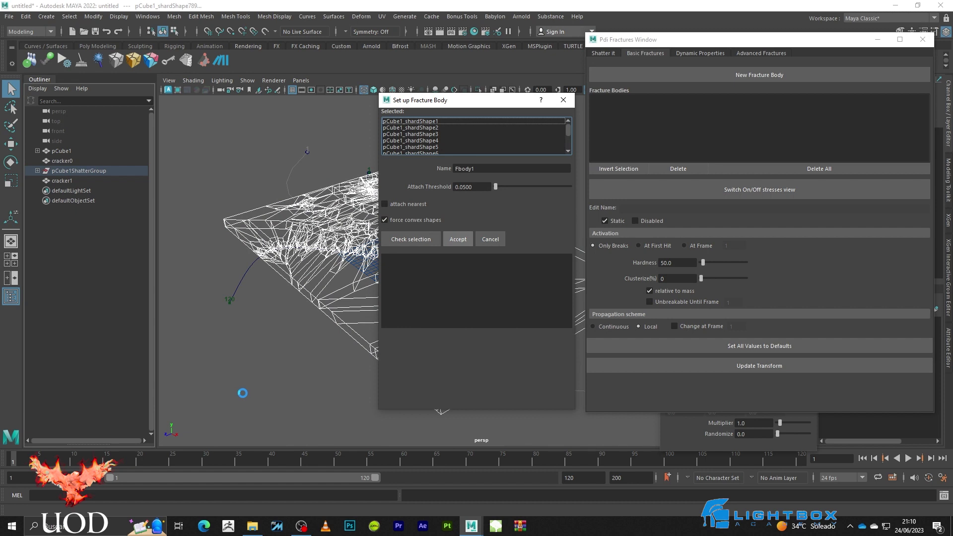
# - Switch to shaded view, play the simulation, and rewind to frame 1
pyautogui.keyDown('alt'); pyautogui.moveTo(491, 164); pyautogui.dragTo(506, 134); pyautogui.keyUp('alt')
pyautogui.press('5')
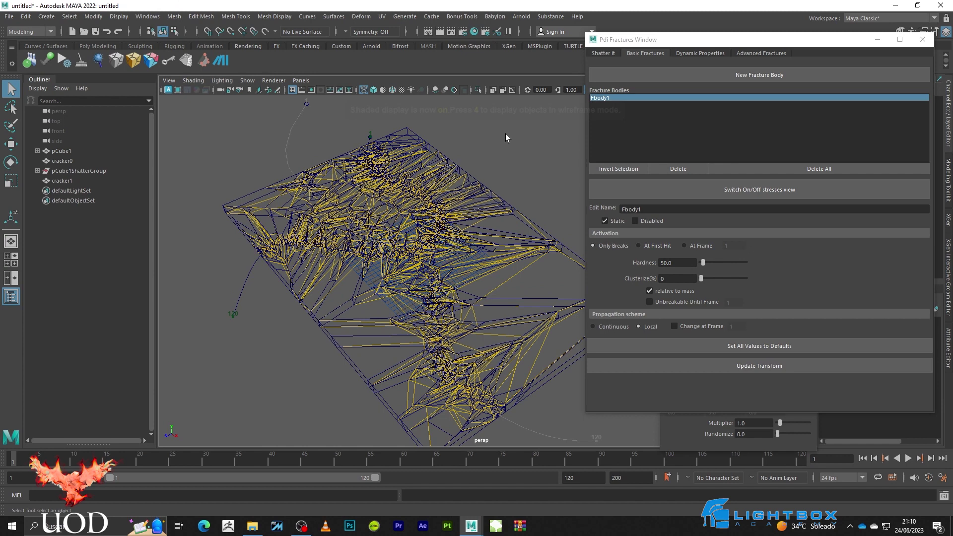
pyautogui.click(908, 458)
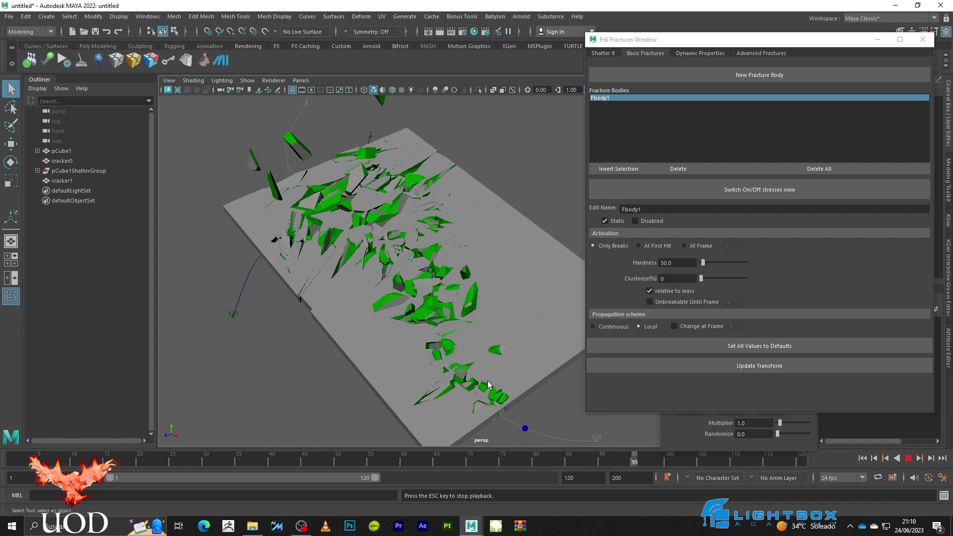
pyautogui.click(909, 459)
pyautogui.click(867, 459)
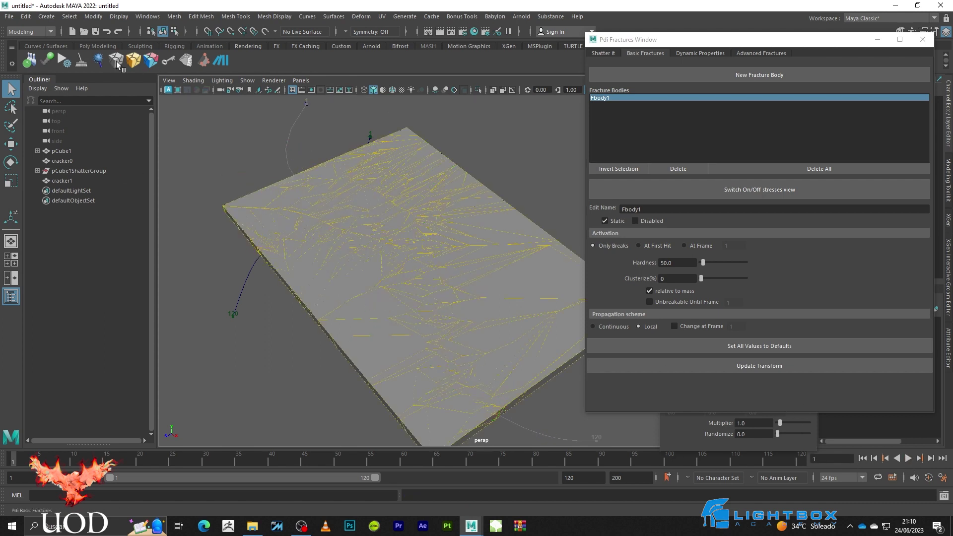
# - Disable Pdicracker0 in the crackers manager and play the simulation with Pdicracker1 alone
pyautogui.click(98, 61)
pyautogui.click(688, 218)
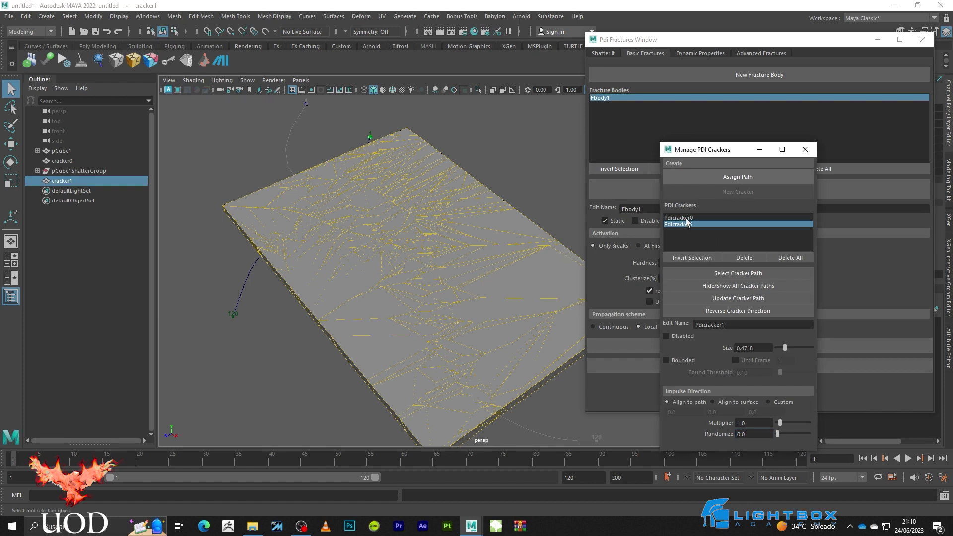
pyautogui.click(687, 337)
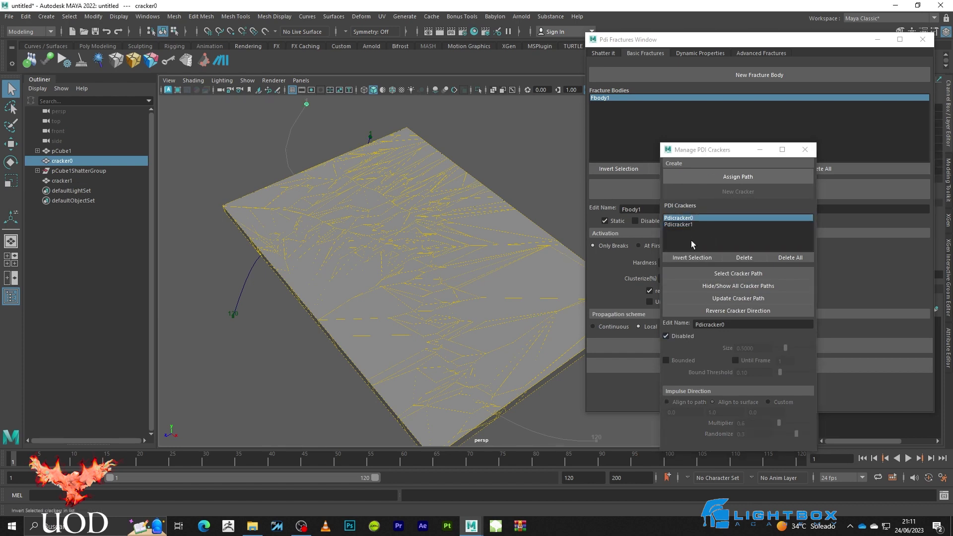
pyautogui.click(680, 226)
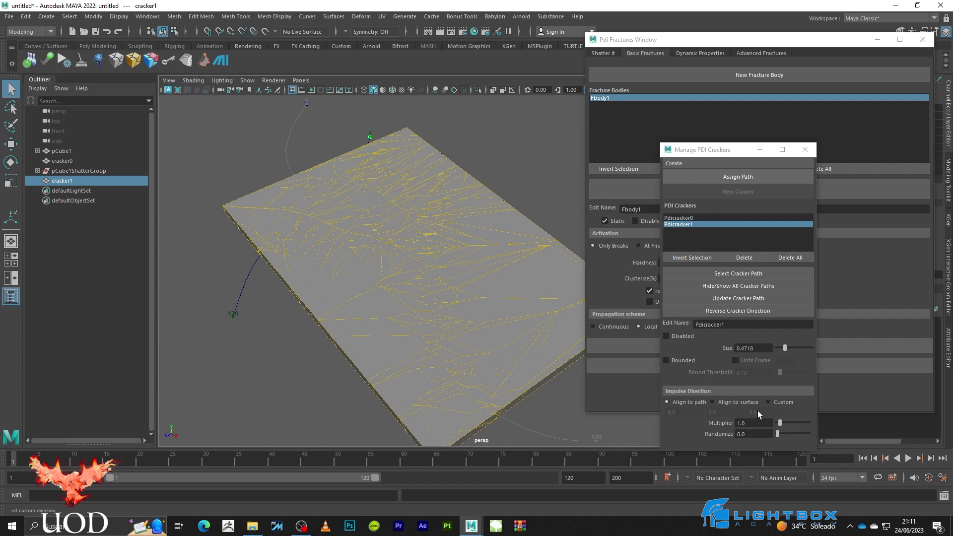
pyautogui.click(908, 458)
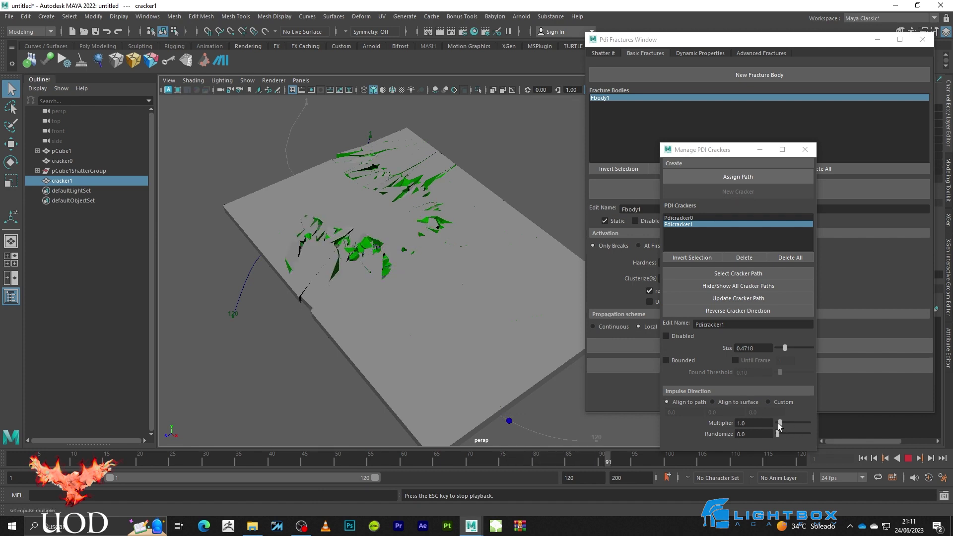
pyautogui.click(909, 459)
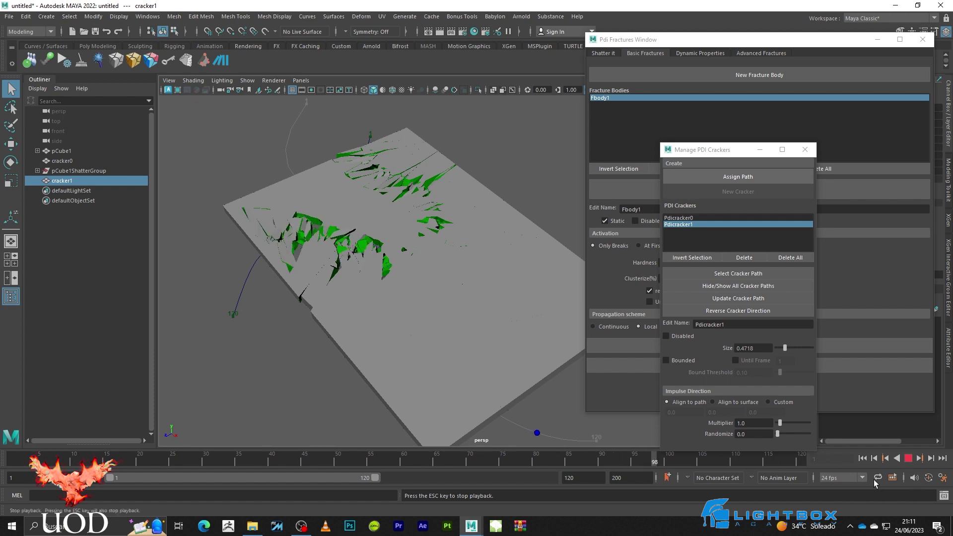
# - Give Pdicracker1 a custom 0,1,0 impulse, multiplier 0.5 with randomize, and replay from frame 1
pyautogui.click(782, 402)
pyautogui.click(722, 411)
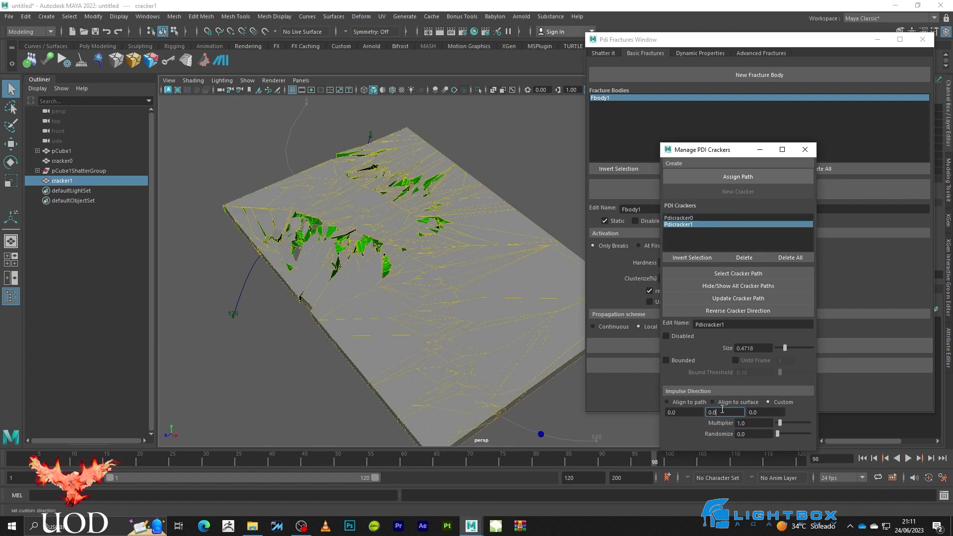
pyautogui.write('1')
pyautogui.click(754, 424)
pyautogui.write('0.5')
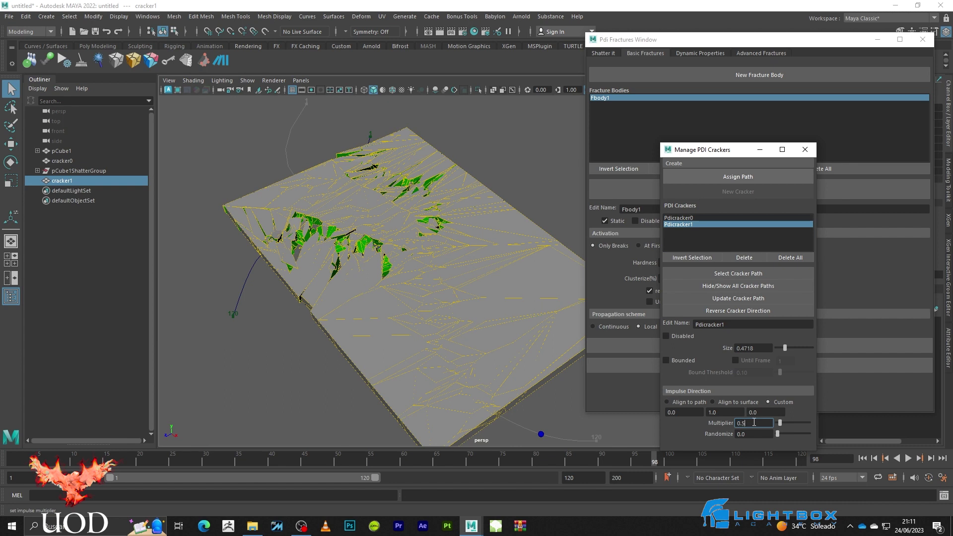
pyautogui.click(755, 434)
pyautogui.write('0.')
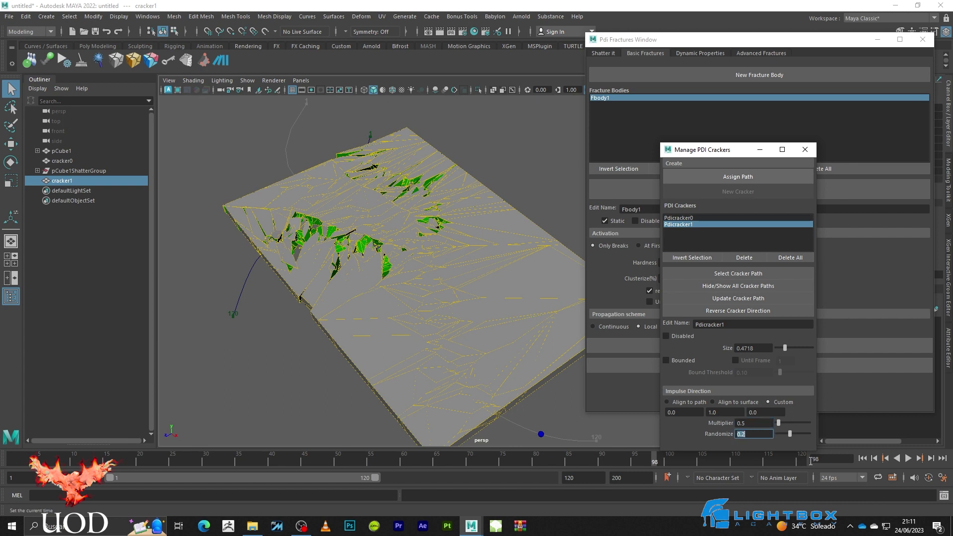
pyautogui.click(862, 459)
pyautogui.click(908, 458)
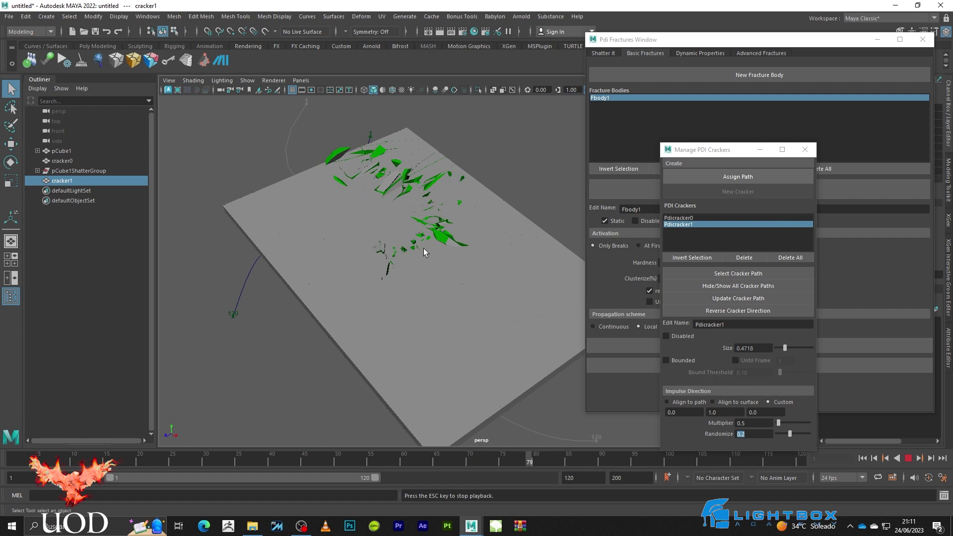
pyautogui.click(908, 458)
pyautogui.click(863, 458)
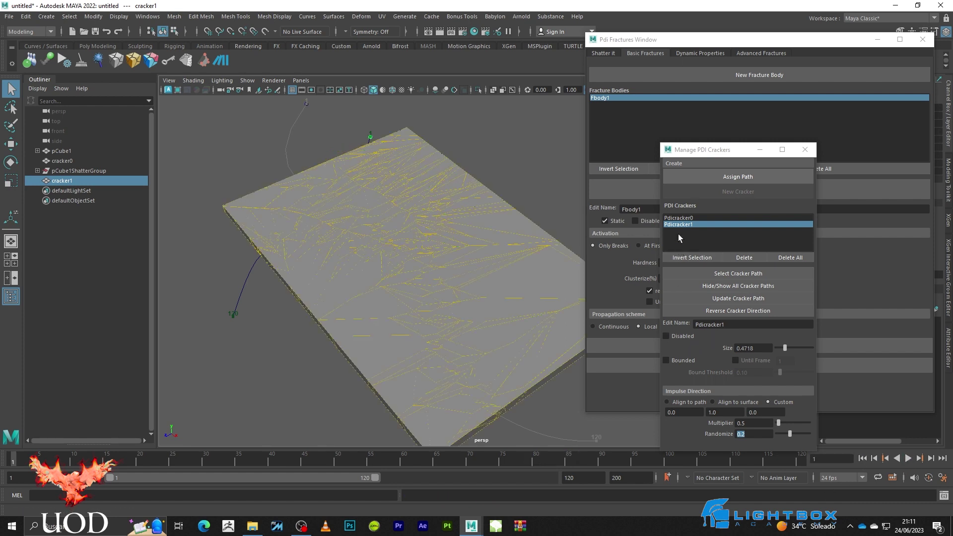
# - Re-enable Pdicracker0, replay the shatter with both crackers, and rewind to frame 1
pyautogui.click(678, 218)
pyautogui.click(674, 337)
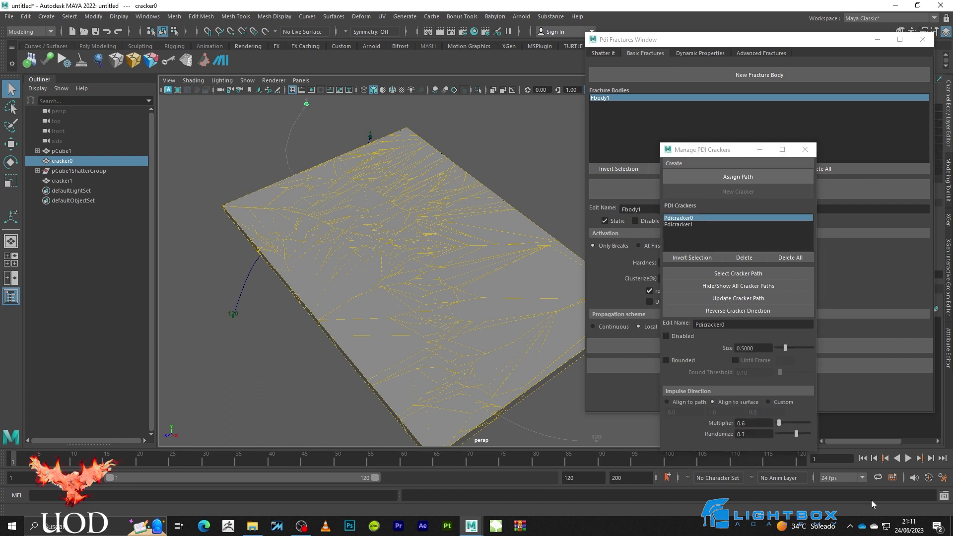
pyautogui.click(908, 459)
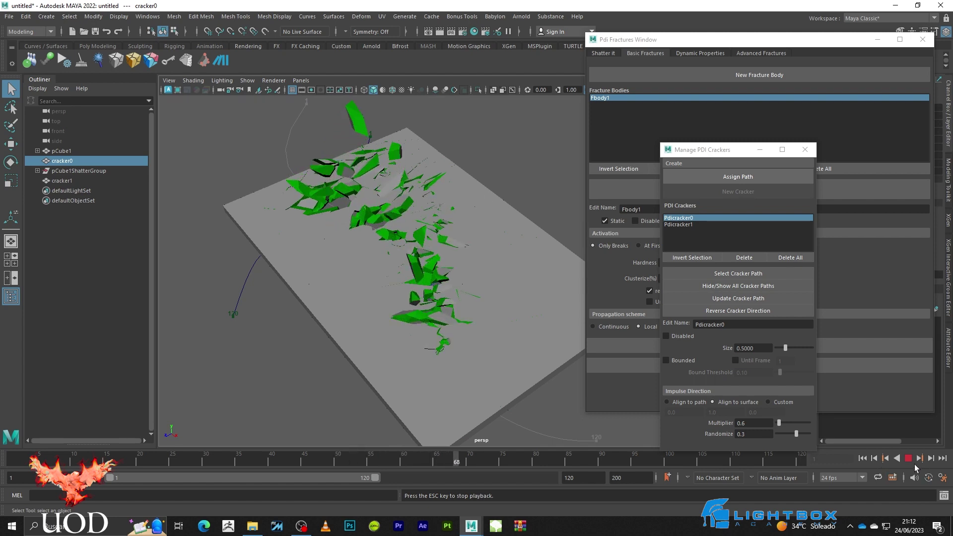
pyautogui.click(863, 459)
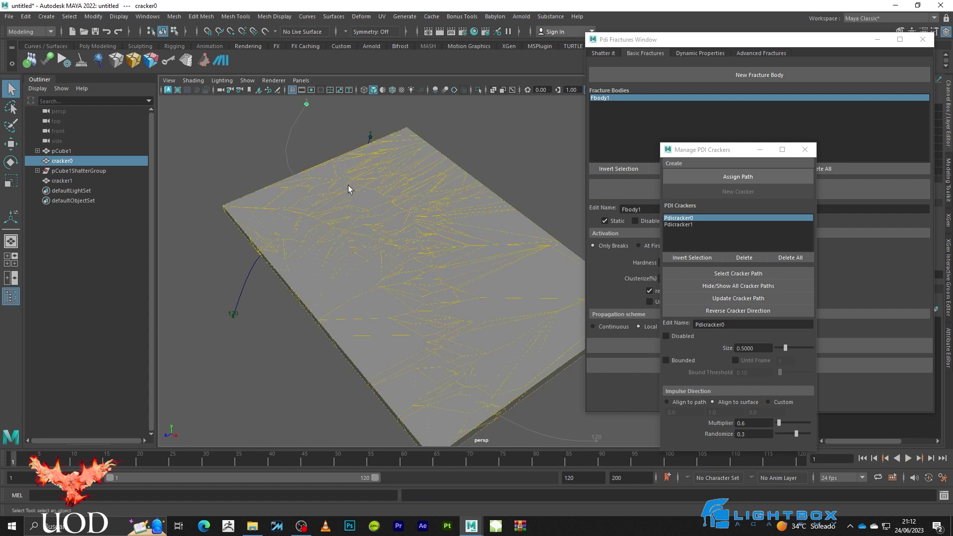
pyautogui.click(490, 146)
# - Close the crackers manager and Pdi Fractures windows and orbit around the slab
pyautogui.click(804, 149)
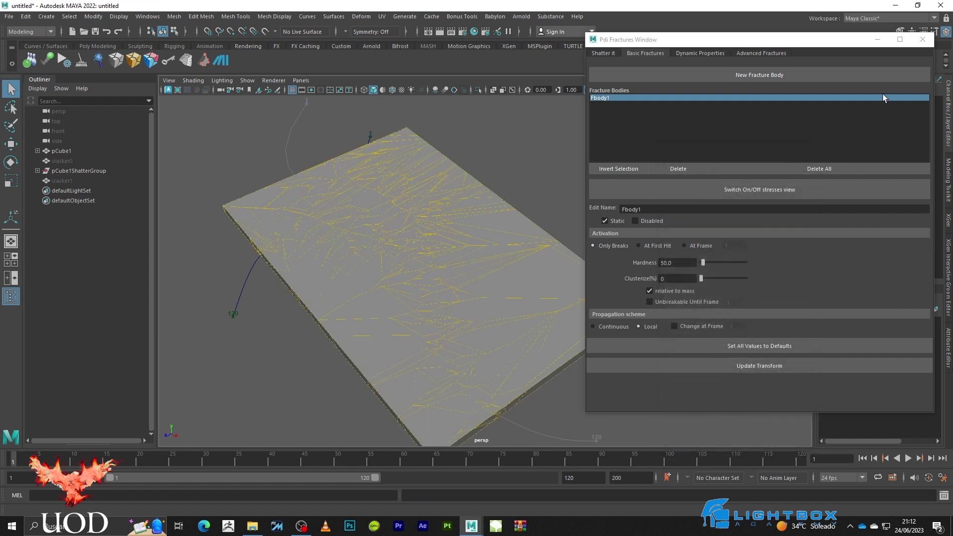
pyautogui.click(916, 41)
pyautogui.keyDown('alt'); pyautogui.moveTo(526, 175); pyautogui.dragTo(561, 186); pyautogui.keyUp('alt')
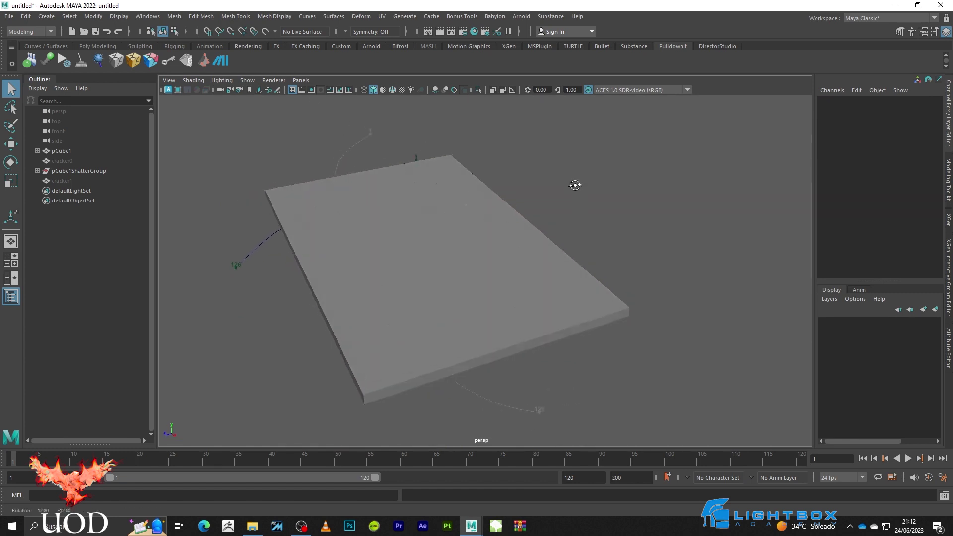
# - Bake the whole Pdi simulation and dismiss the bake completion message
pyautogui.click(168, 60)
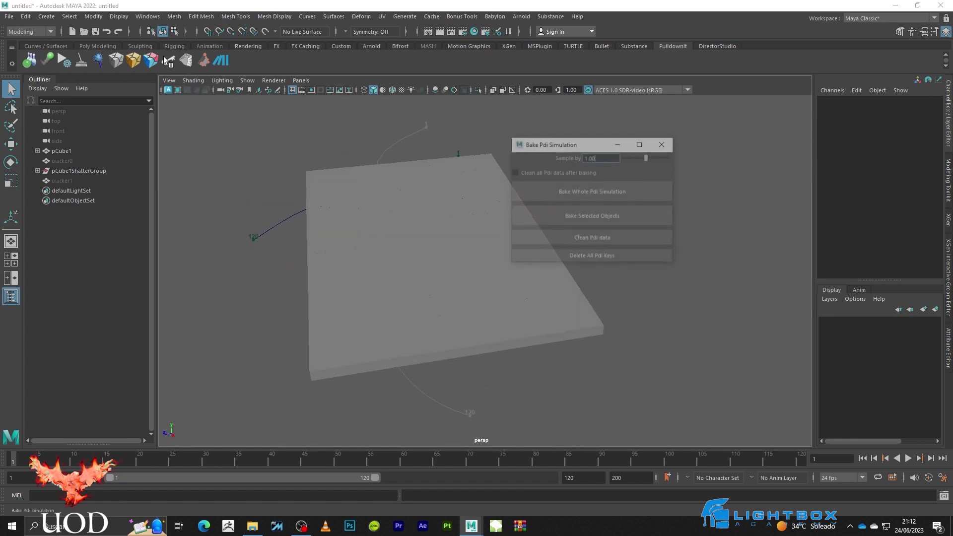
pyautogui.click(448, 185)
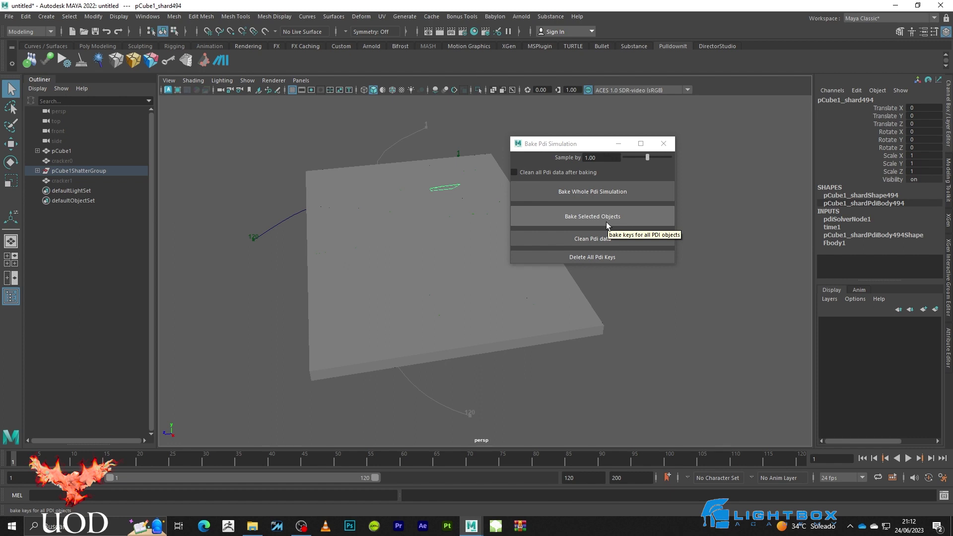
pyautogui.click(722, 208)
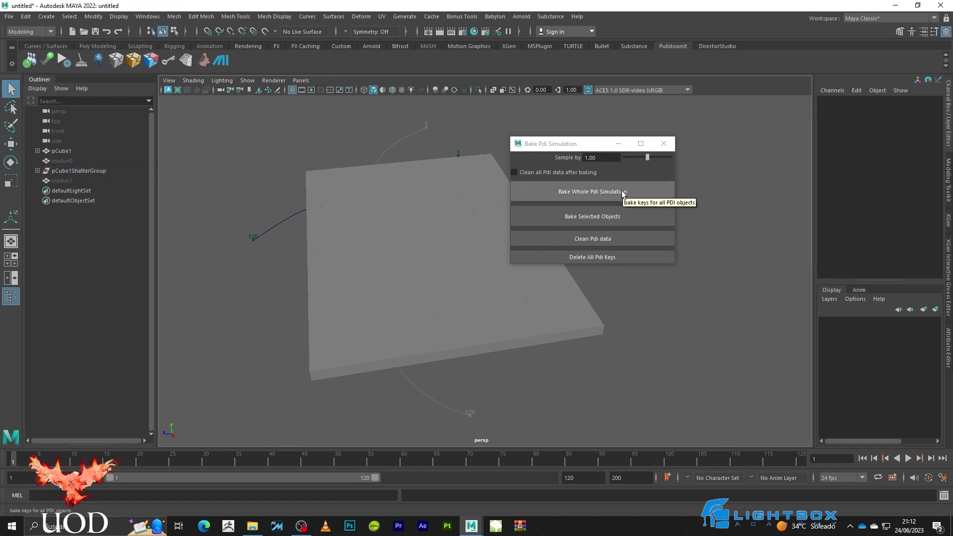
pyautogui.click(580, 195)
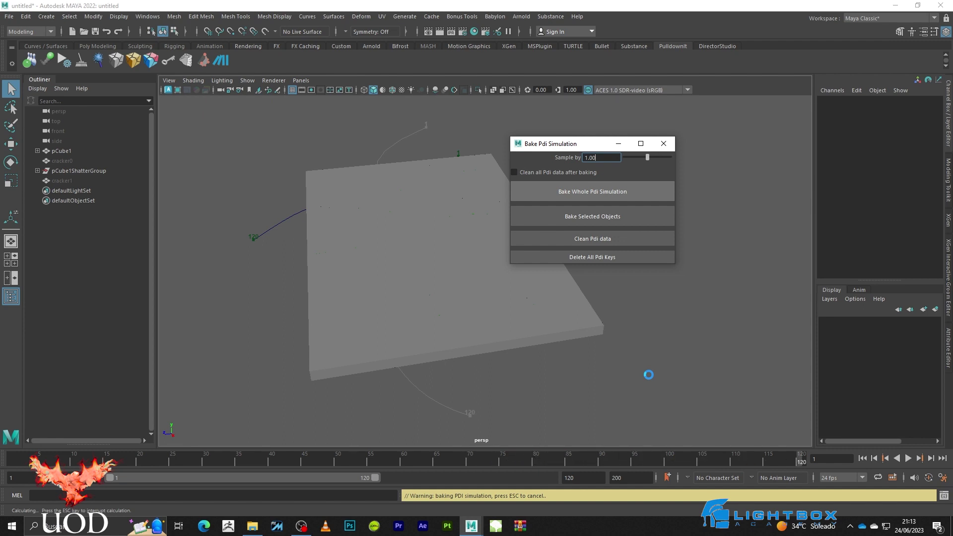
pyautogui.click(487, 265)
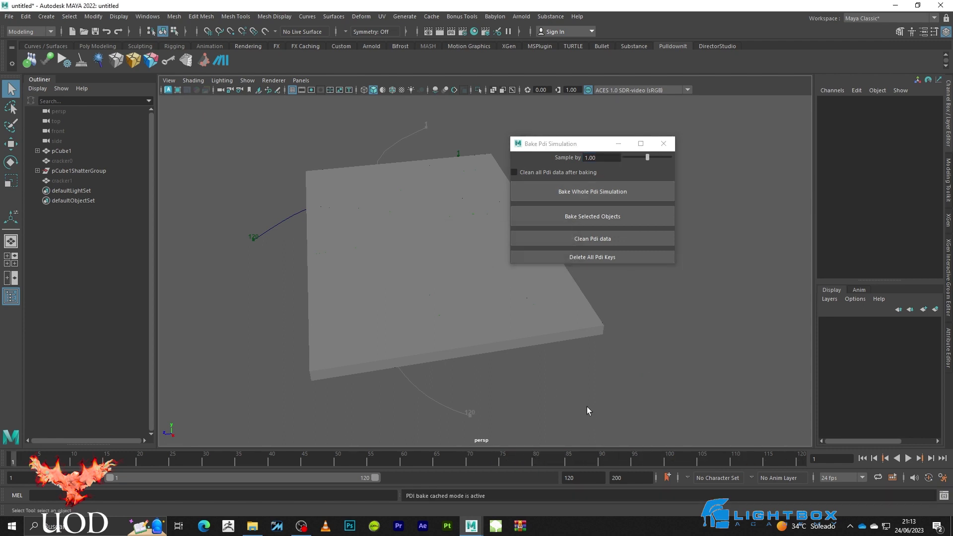
pyautogui.click(584, 328)
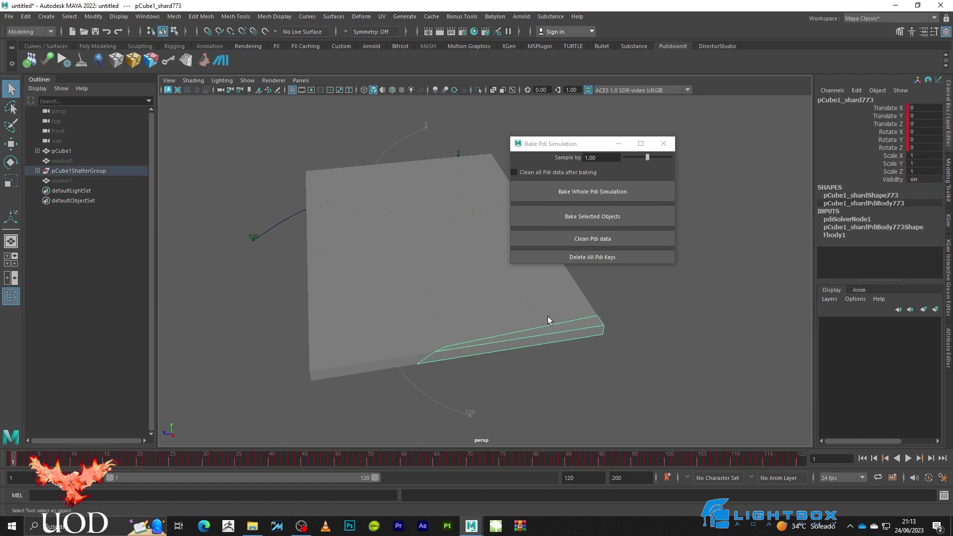
pyautogui.click(461, 281)
pyautogui.click(420, 246)
pyautogui.click(392, 221)
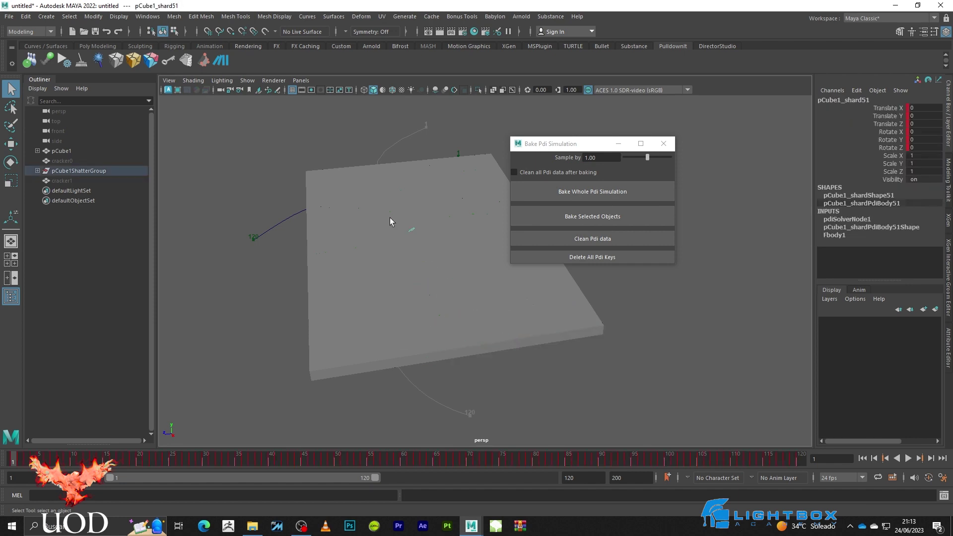
pyautogui.click(477, 198)
pyautogui.click(470, 183)
pyautogui.click(472, 217)
pyautogui.click(594, 232)
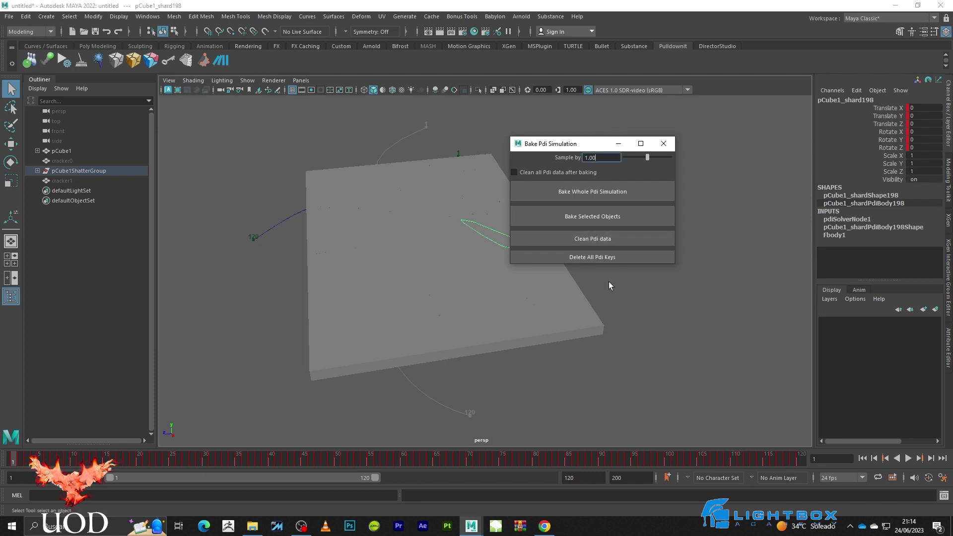
# - Delete all Pdi bodies from the Pdi rigid bodies panel and confirm
pyautogui.click(600, 241)
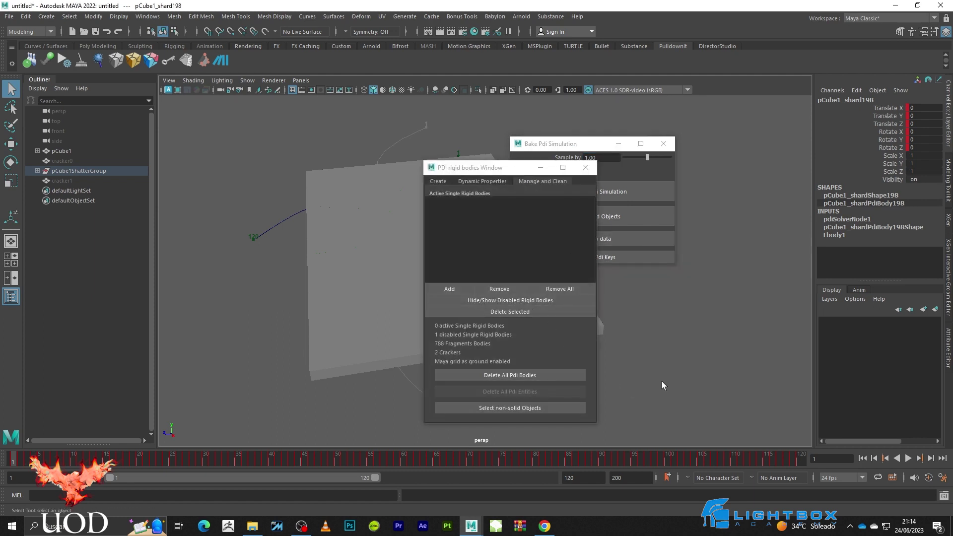
pyautogui.click(539, 377)
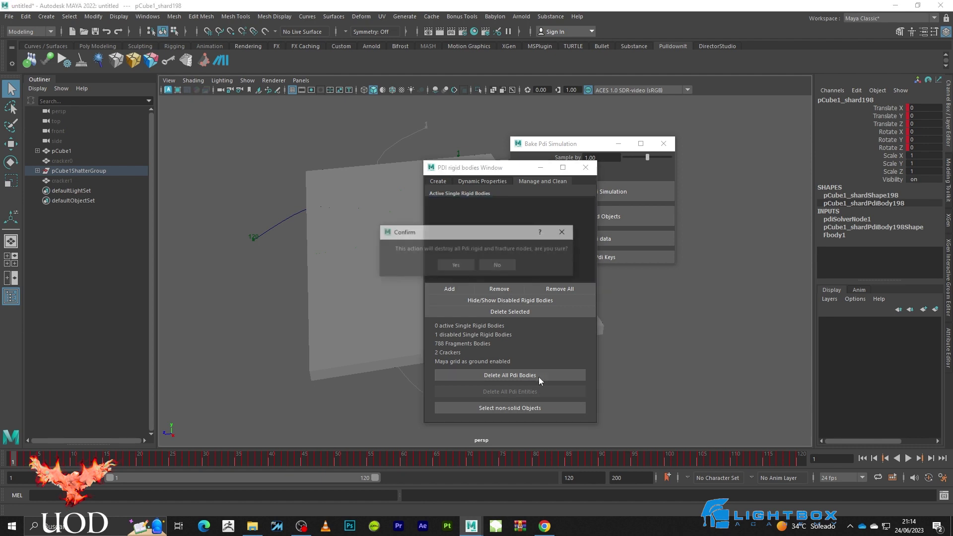
pyautogui.click(452, 268)
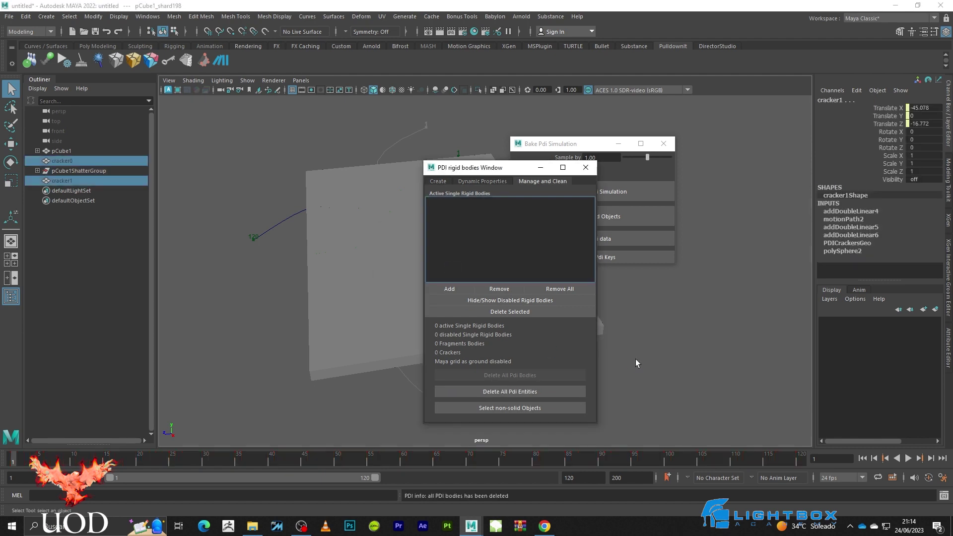
# - Close the bake settings and rigid bodies windows and play the baked shatter animation
pyautogui.click(676, 333)
pyautogui.click(545, 169)
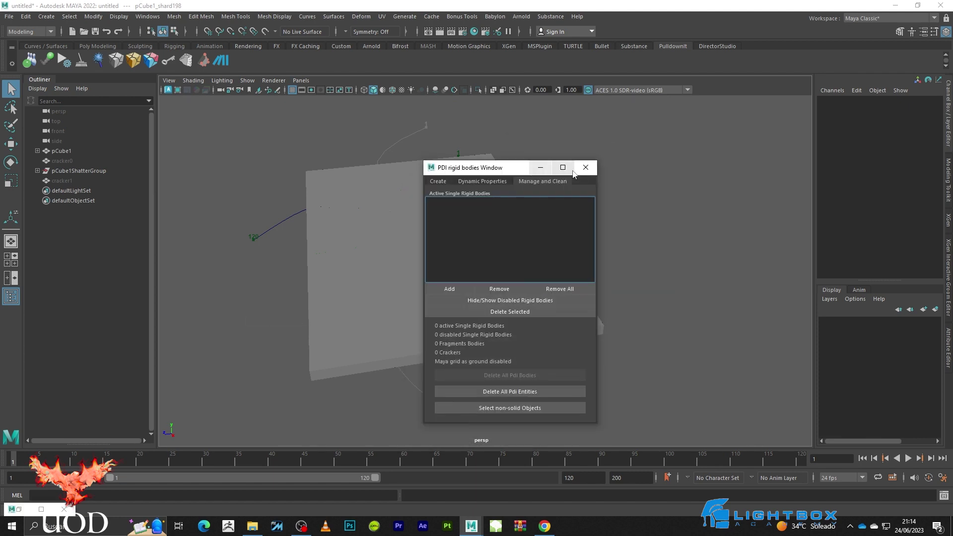
pyautogui.click(586, 167)
pyautogui.click(908, 458)
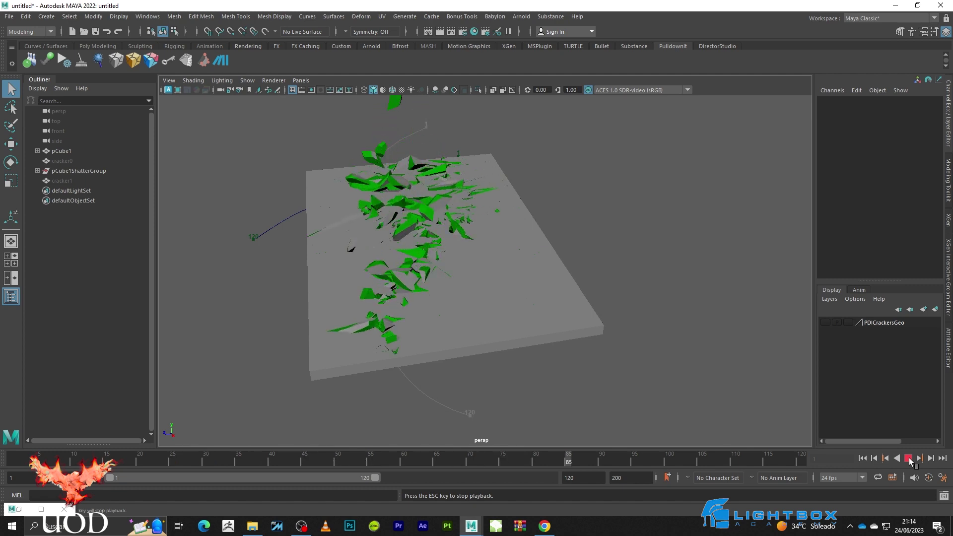
# - Stop playback at frame 118, orbit around the shattered slab, and bring up the Add Jagginess deformer
pyautogui.click(908, 459)
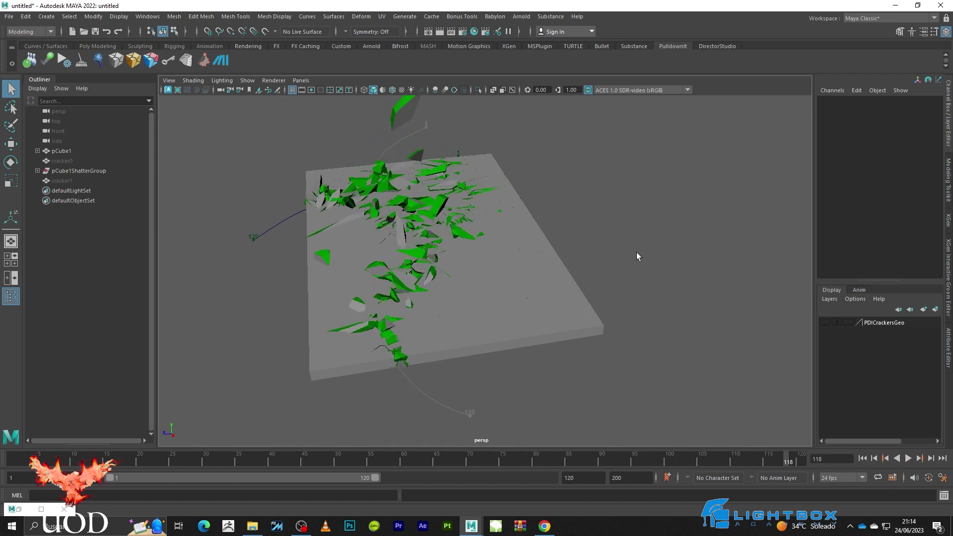
pyautogui.keyDown('alt'); pyautogui.moveTo(567, 253); pyautogui.dragTo(608, 242); pyautogui.keyUp('alt')
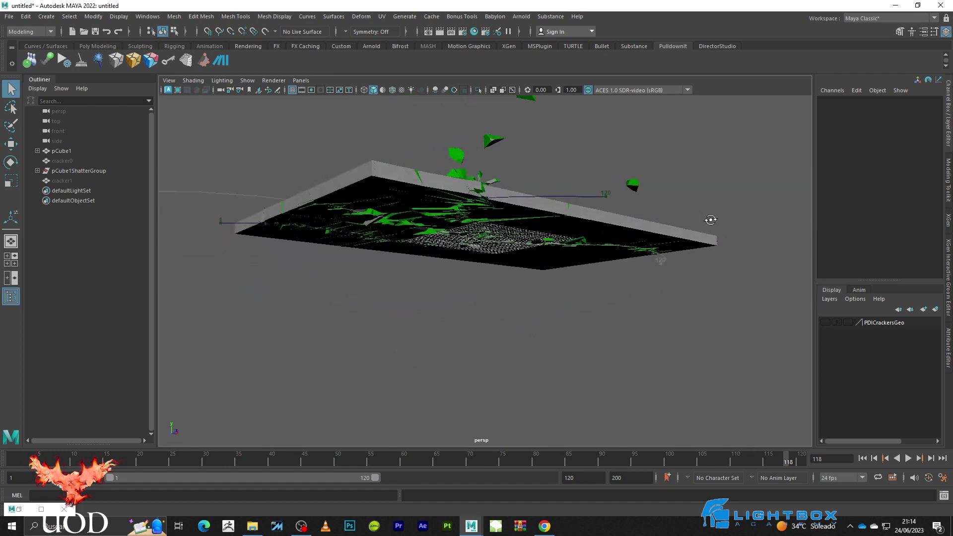
pyautogui.keyDown('alt'); pyautogui.moveTo(584, 221); pyautogui.dragTo(513, 278); pyautogui.keyUp('alt')
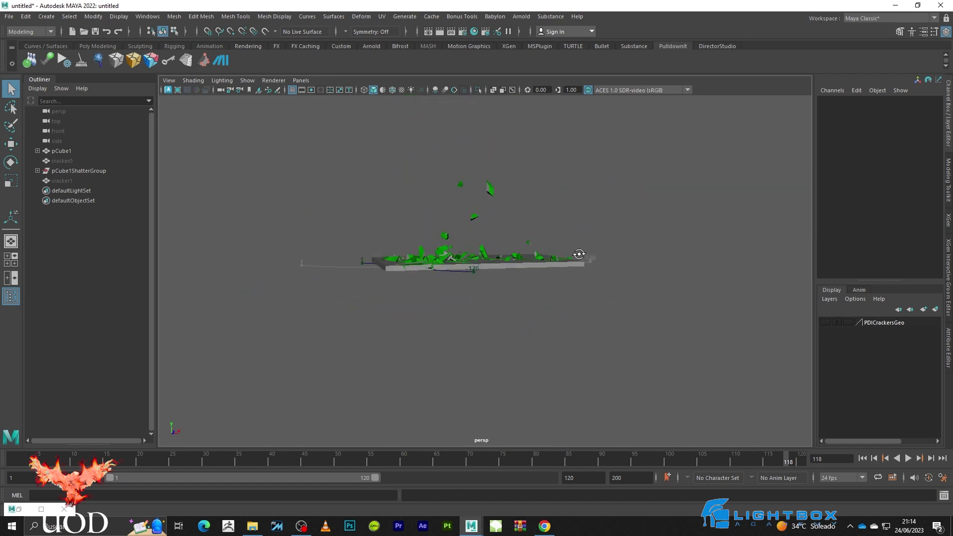
pyautogui.keyDown('alt'); pyautogui.moveTo(513, 279); pyautogui.dragTo(564, 288, button='right'); pyautogui.keyUp('alt')
pyautogui.moveTo(564, 288)
pyautogui.keyDown('alt'); pyautogui.mouseDown()
pyautogui.moveTo(570, 293)
pyautogui.moveTo(540, 288)
pyautogui.moveTo(535, 270)
pyautogui.moveTo(584, 246)
pyautogui.mouseUp(); pyautogui.keyUp('alt')
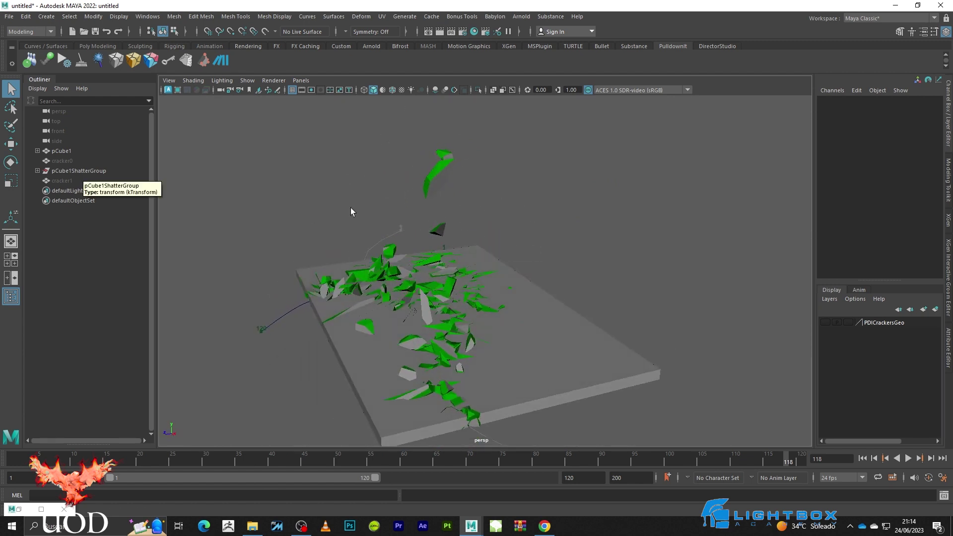
pyautogui.click(186, 61)
pyautogui.moveTo(551, 189)
pyautogui.keyDown('alt'); pyautogui.mouseDown()
pyautogui.moveTo(519, 214)
pyautogui.moveTo(483, 215)
pyautogui.mouseUp(); pyautogui.keyUp('alt')
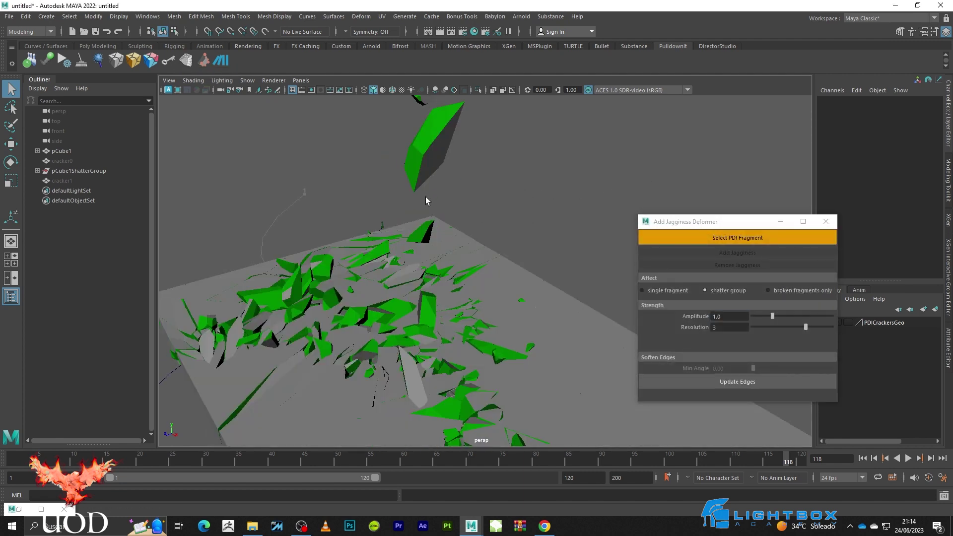
# - Pick a shard, frame it, and orbit and zoom around it
pyautogui.click(421, 232)
pyautogui.press('f')
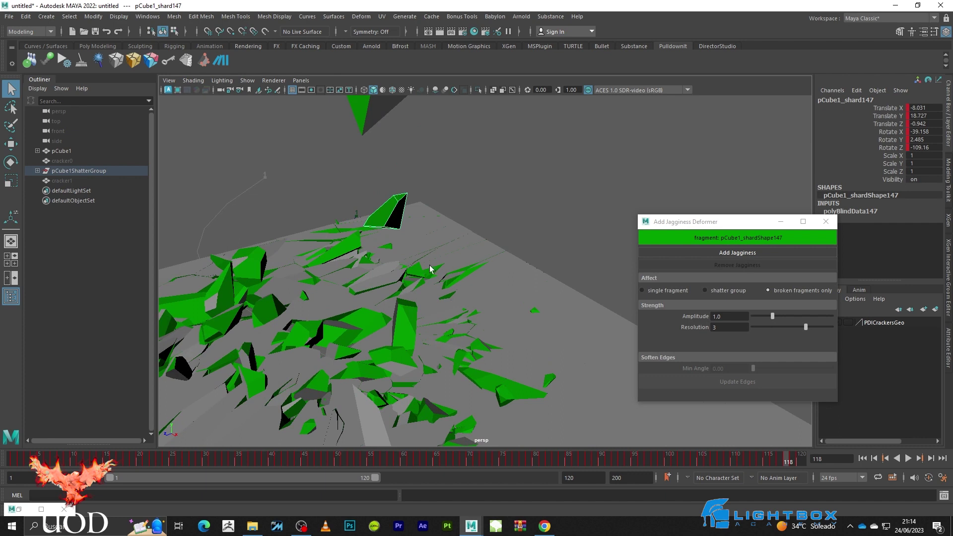
pyautogui.moveTo(500, 259)
pyautogui.keyDown('alt'); pyautogui.mouseDown()
pyautogui.moveTo(521, 258)
pyautogui.moveTo(538, 223)
pyautogui.moveTo(485, 273)
pyautogui.moveTo(419, 305)
pyautogui.moveTo(432, 298)
pyautogui.moveTo(378, 286)
pyautogui.moveTo(415, 315)
pyautogui.moveTo(483, 318)
pyautogui.mouseUp(); pyautogui.keyUp('alt')
pyautogui.scroll(5, 483, 258)
pyautogui.scroll(-5, 407, 294)
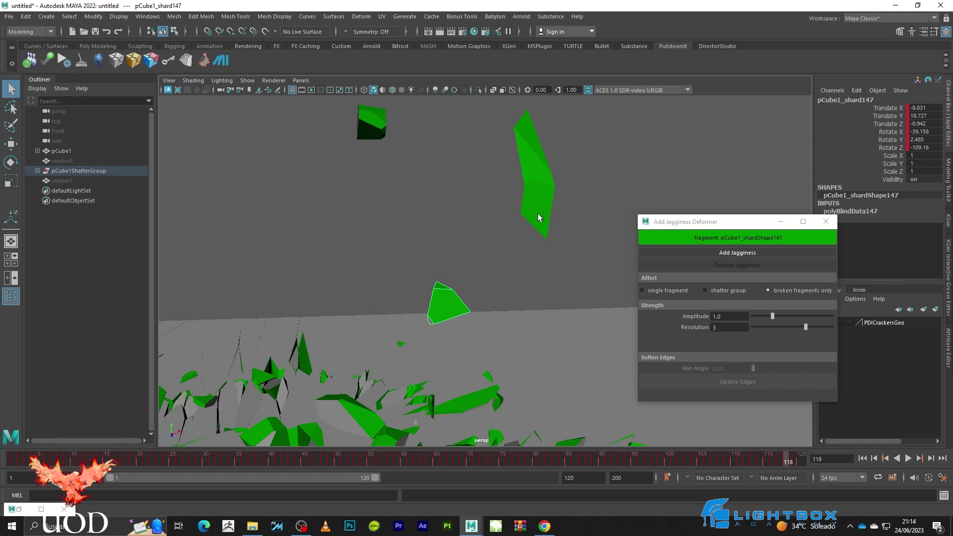
pyautogui.keyDown('alt'); pyautogui.moveTo(477, 283); pyautogui.dragTo(415, 264); pyautogui.keyUp('alt')
pyautogui.keyDown('alt'); pyautogui.moveTo(437, 312); pyautogui.dragTo(457, 196, button='middle'); pyautogui.keyUp('alt')
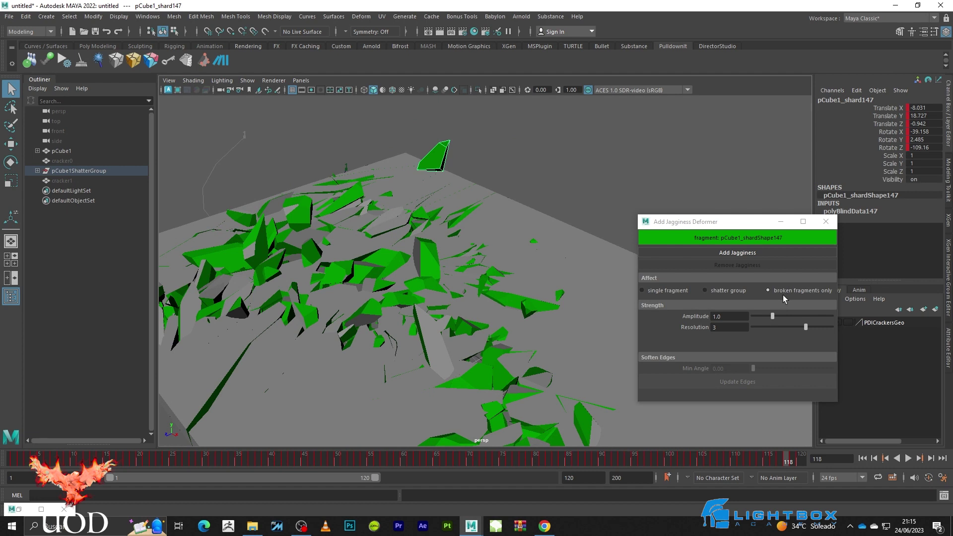
# - Set Affect to broken fragments only and add jaggedness to the selected shard fragments
pyautogui.click(91, 170)
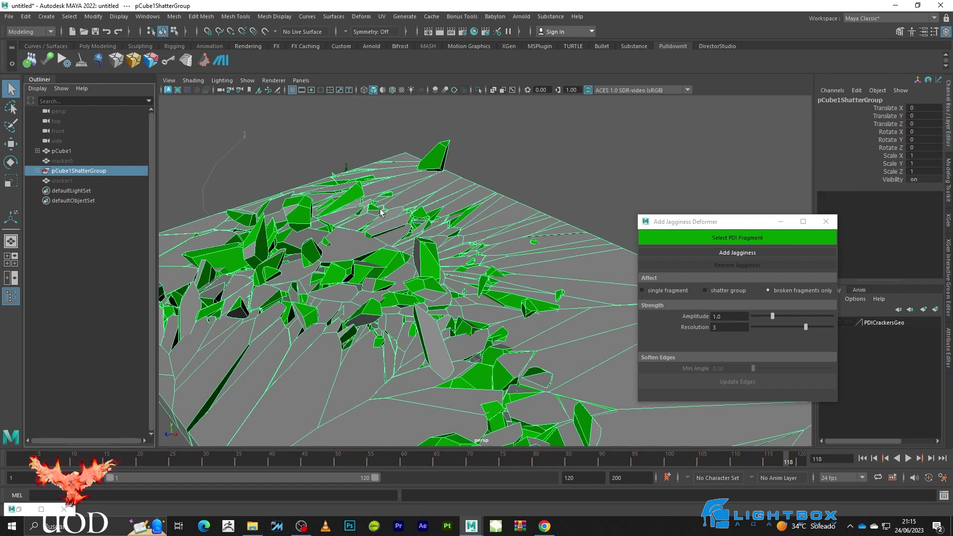
pyautogui.click(578, 261)
pyautogui.click(656, 292)
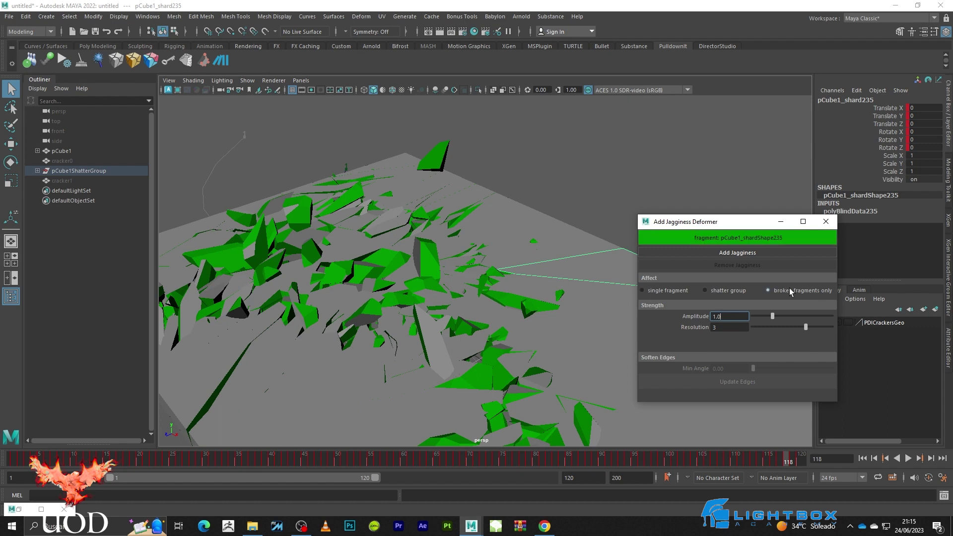
pyautogui.click(769, 291)
pyautogui.click(737, 293)
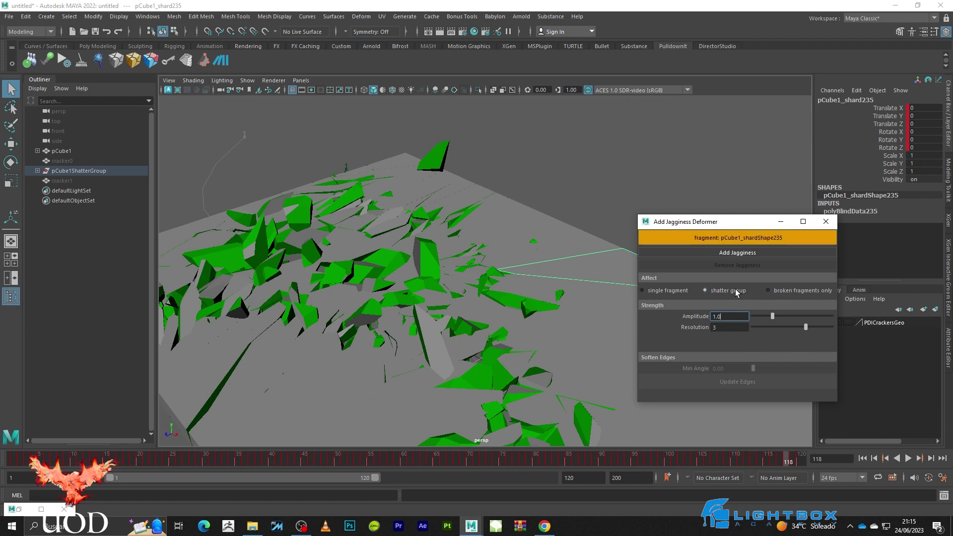
pyautogui.click(433, 158)
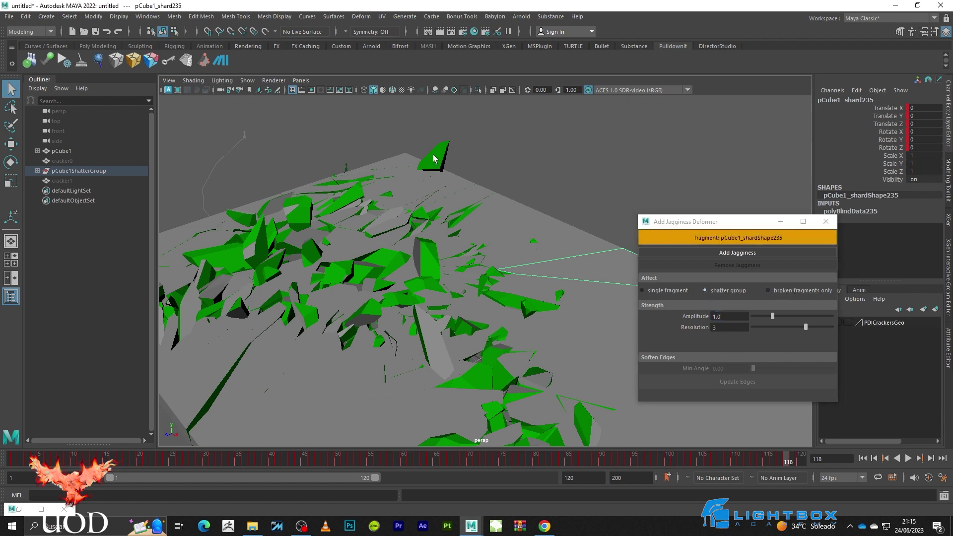
pyautogui.click(722, 293)
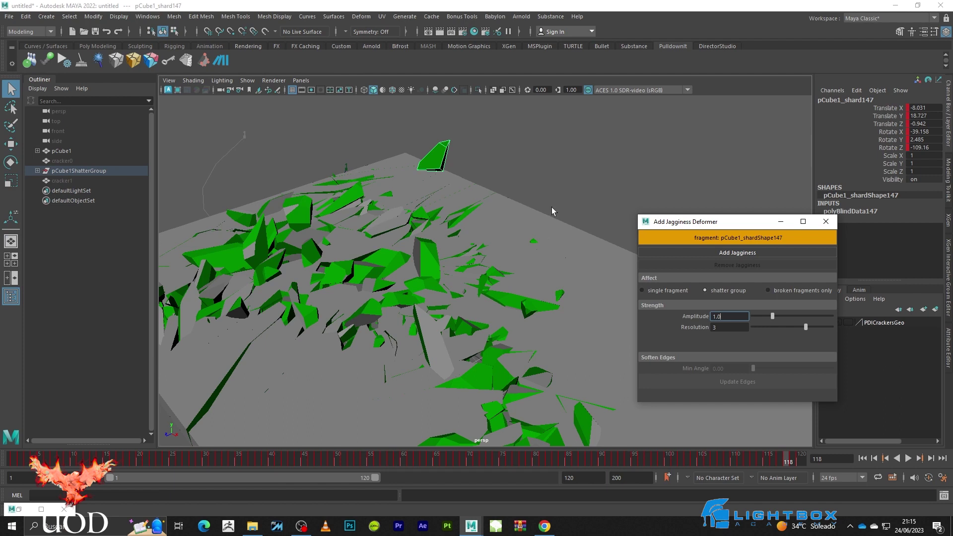
pyautogui.click(516, 177)
pyautogui.click(489, 242)
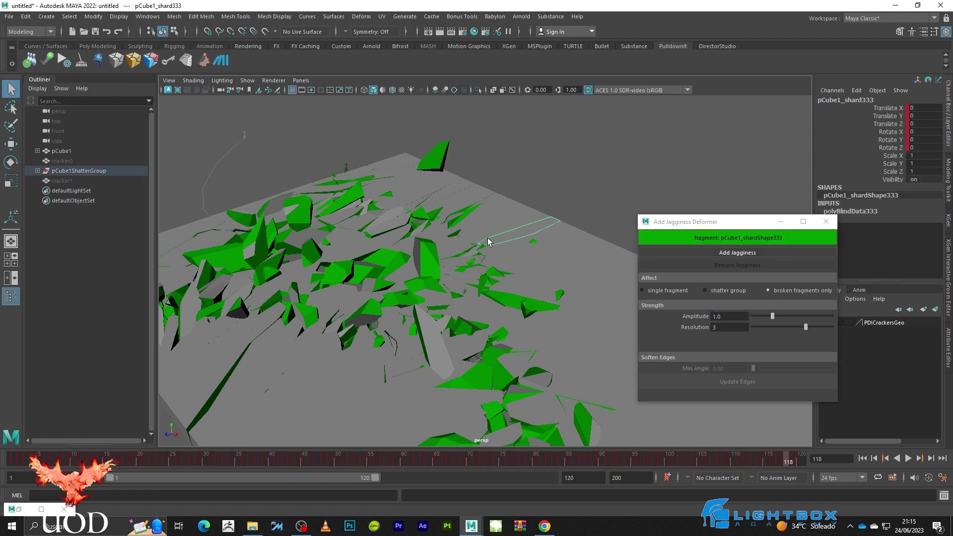
pyautogui.click(744, 253)
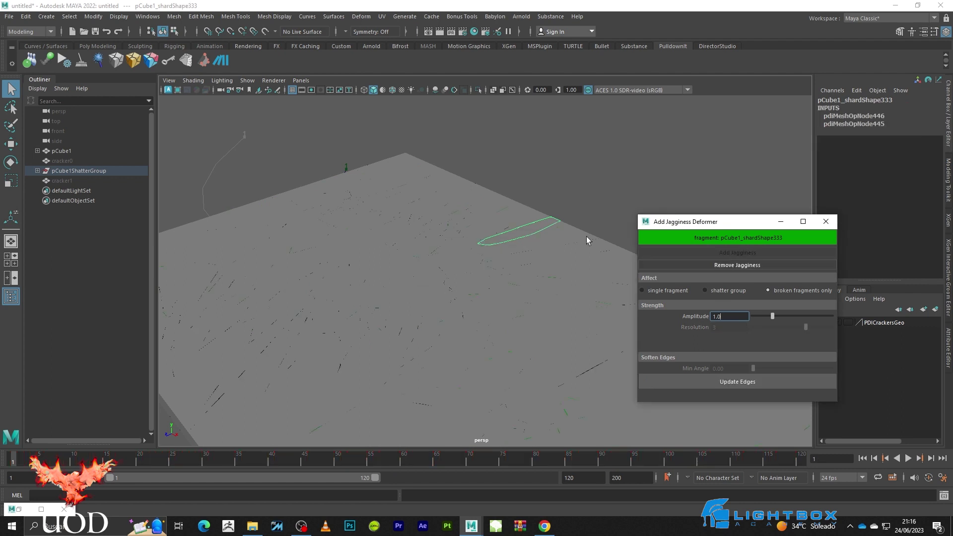
# - Deselect, zoom and orbit around the cracked plane, then scrub the timeline to about frame 82
pyautogui.click(607, 152)
pyautogui.scroll(5, 549, 213)
pyautogui.scroll(3, 476, 216)
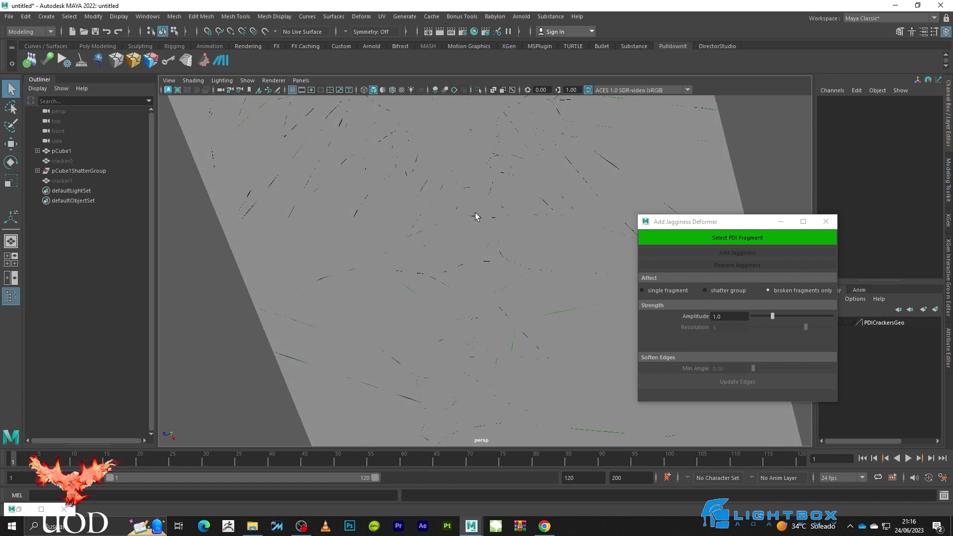
pyautogui.scroll(3, 476, 216)
pyautogui.scroll(2, 496, 192)
pyautogui.scroll(2, 505, 239)
pyautogui.scroll(1, 518, 219)
pyautogui.scroll(-2, 526, 207)
pyautogui.scroll(-2, 431, 240)
pyautogui.scroll(-2, 434, 248)
pyautogui.scroll(-3, 464, 288)
pyautogui.moveTo(464, 287)
pyautogui.keyDown('alt'); pyautogui.mouseDown()
pyautogui.moveTo(485, 258)
pyautogui.moveTo(489, 282)
pyautogui.moveTo(489, 273)
pyautogui.mouseUp(); pyautogui.keyUp('alt')
pyautogui.moveTo(231, 456); pyautogui.dragTo(549, 442)
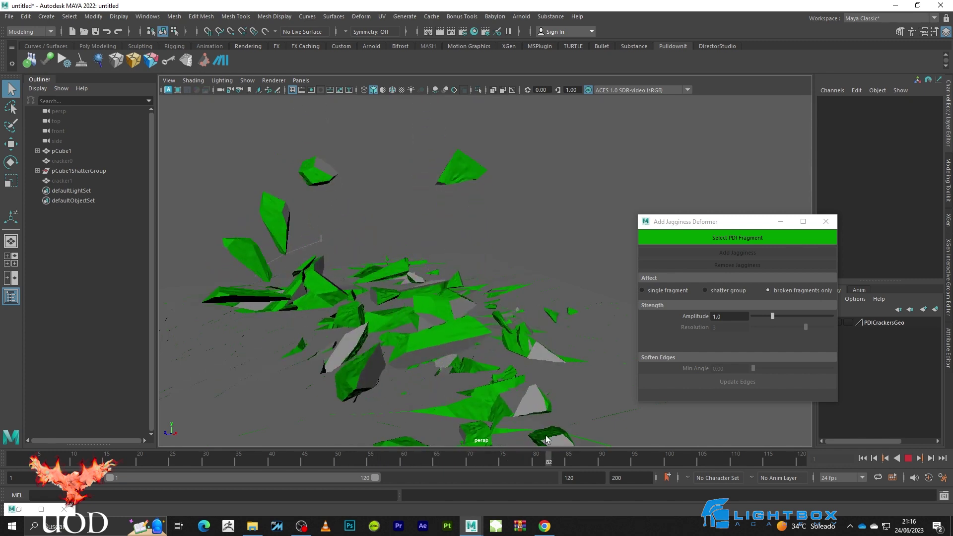
# - Select and frame a flying shard and start editing the jagginess Amplitude field
pyautogui.click(457, 178)
pyautogui.press('f')
pyautogui.keyDown('alt'); pyautogui.moveTo(499, 277); pyautogui.dragTo(477, 281); pyautogui.keyUp('alt')
pyautogui.click(740, 316)
pyautogui.write('0.3')
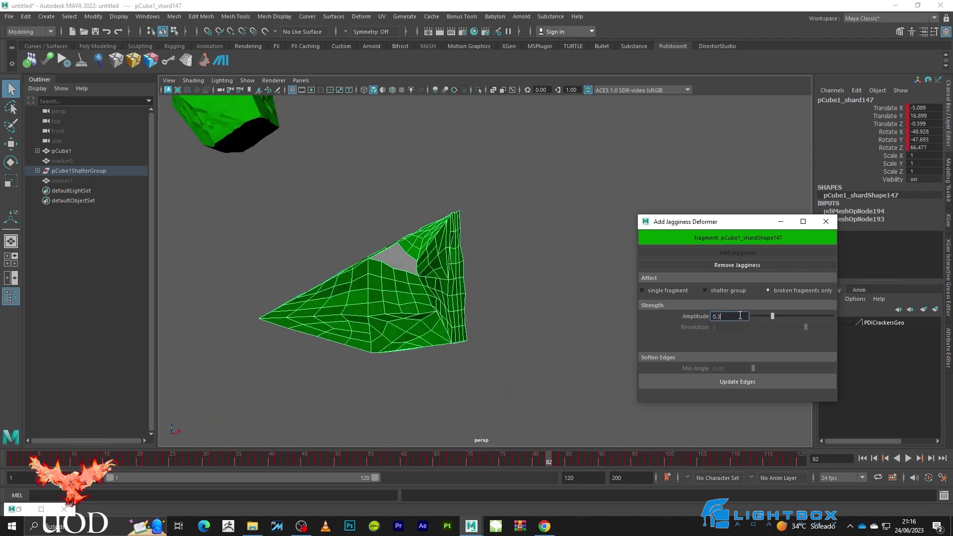
pyautogui.click(509, 217)
pyautogui.moveTo(504, 293)
pyautogui.keyDown('alt'); pyautogui.mouseDown()
pyautogui.moveTo(472, 266)
pyautogui.moveTo(449, 319)
pyautogui.mouseUp(); pyautogui.keyUp('alt')
pyautogui.click(740, 317)
pyautogui.write('2')
pyautogui.press('Return')
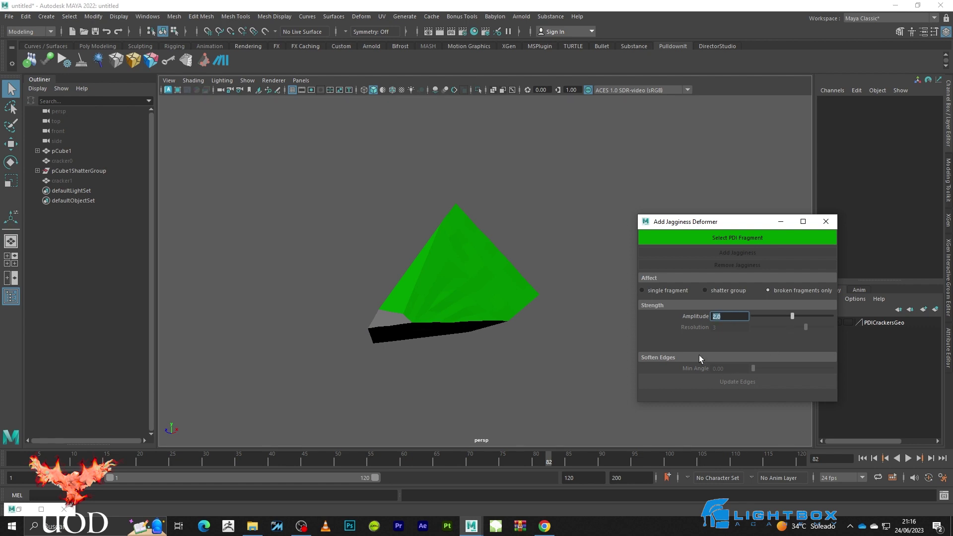
# - Reselect the shard, set jagginess Amplitude to 2.0, and view the roughened shards
pyautogui.click(566, 322)
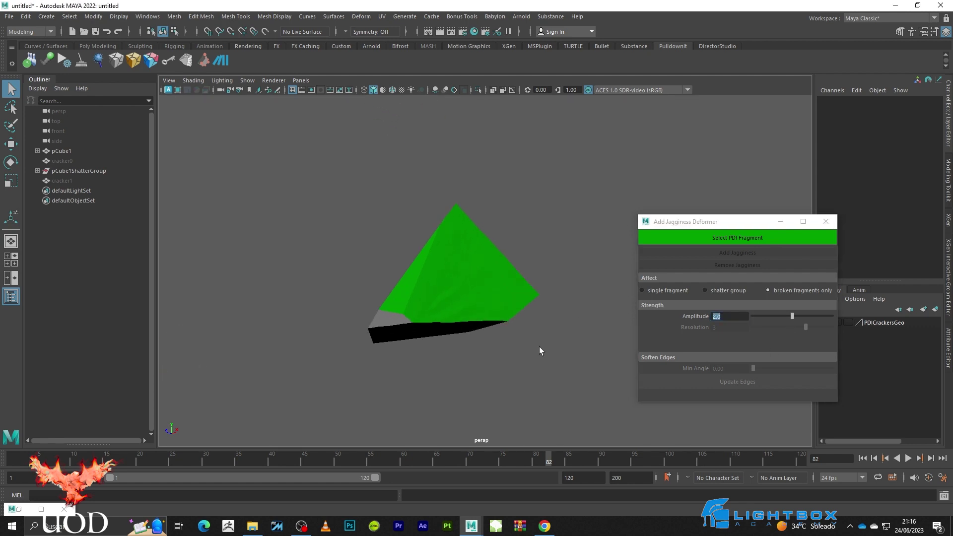
pyautogui.click(432, 268)
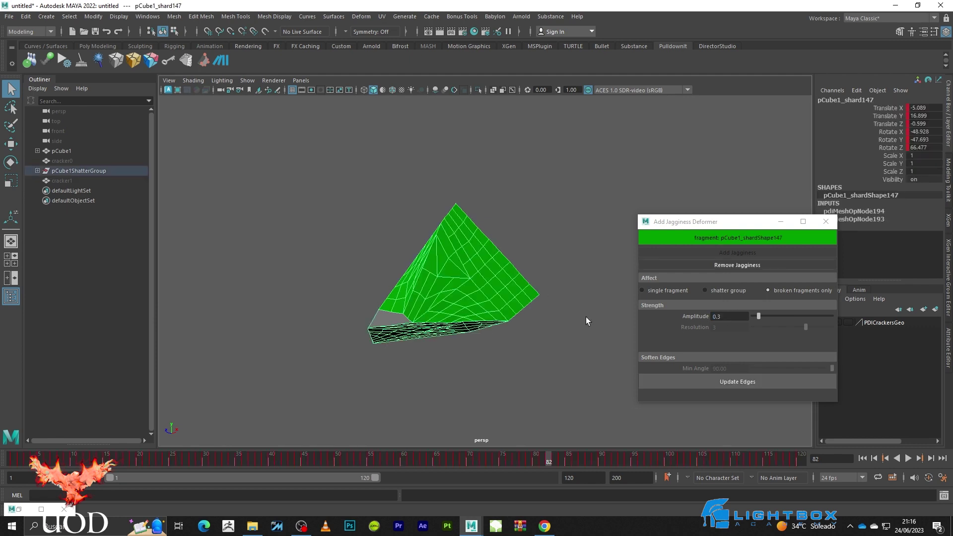
pyautogui.doubleClick(729, 316)
pyautogui.write('2.0')
pyautogui.press('Return')
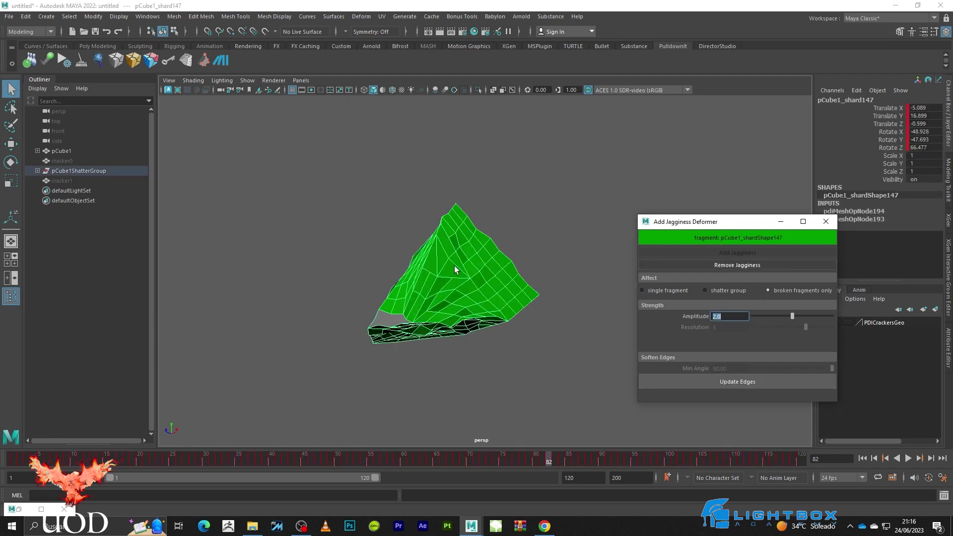
pyautogui.click(546, 223)
pyautogui.moveTo(546, 222)
pyautogui.keyDown('alt'); pyautogui.mouseDown()
pyautogui.moveTo(514, 254)
pyautogui.moveTo(486, 325)
pyautogui.mouseUp(); pyautogui.keyUp('alt')
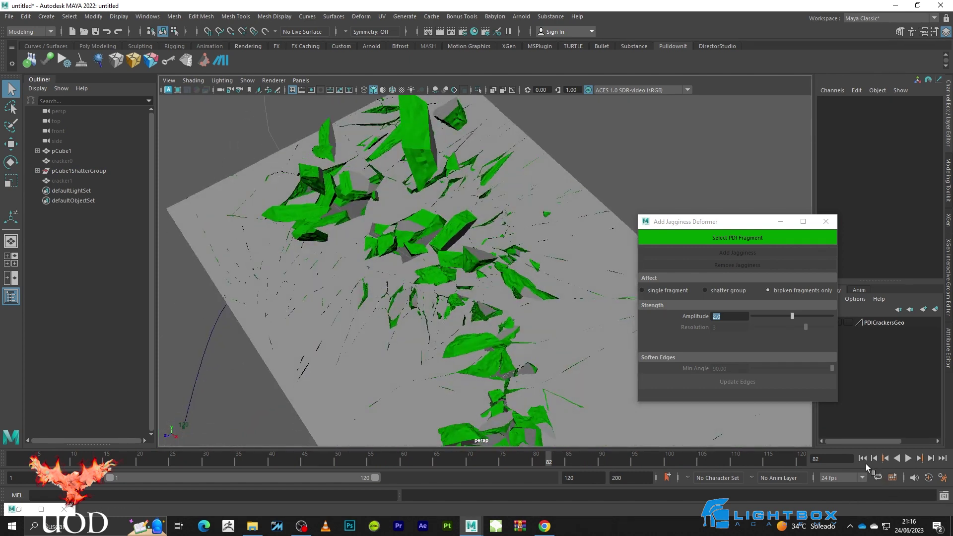
# - Replay and stop at frame 96, then set a shard's jagginess Amplitude to 0.5
pyautogui.click(862, 458)
pyautogui.click(911, 459)
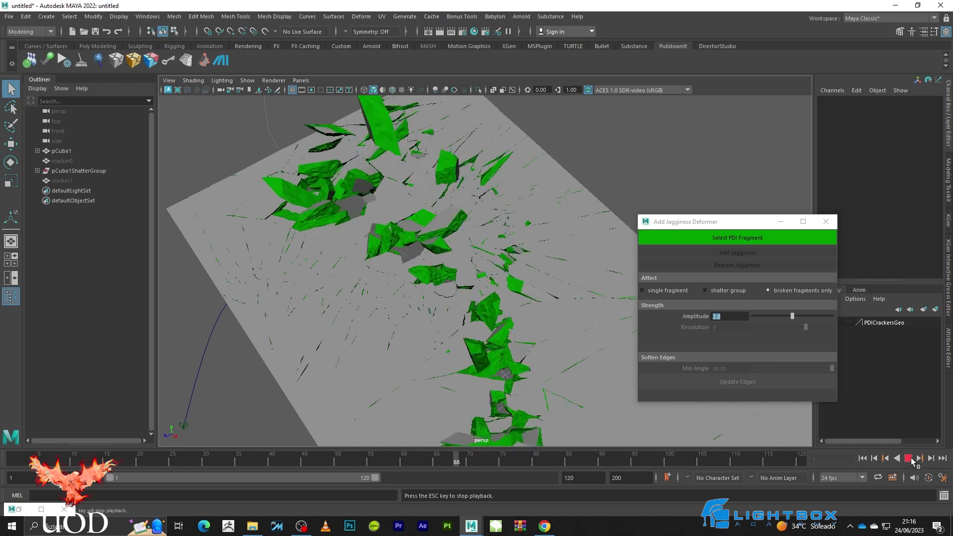
pyautogui.click(911, 460)
pyautogui.moveTo(461, 248)
pyautogui.keyDown('alt'); pyautogui.mouseDown()
pyautogui.moveTo(478, 264)
pyautogui.moveTo(459, 249)
pyautogui.mouseUp(); pyautogui.keyUp('alt')
pyautogui.click(440, 247)
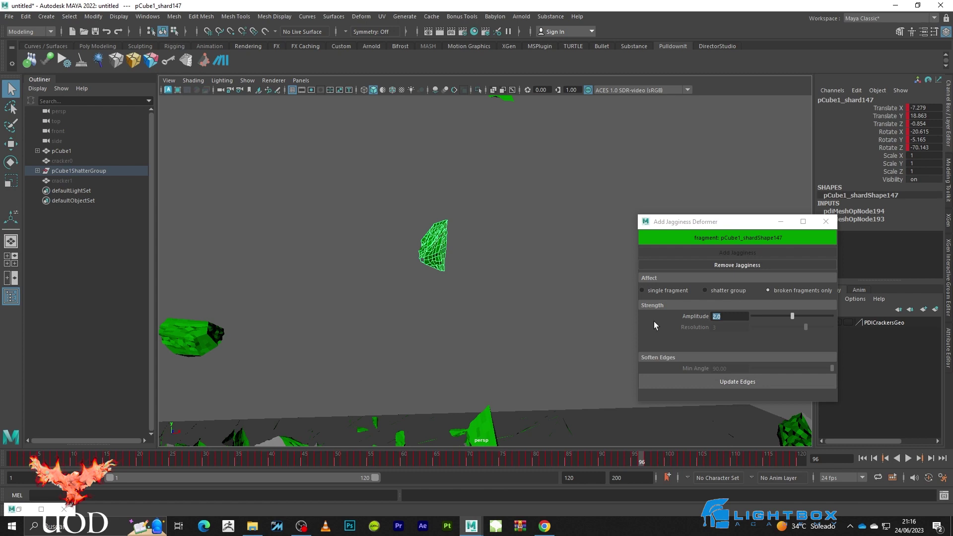
pyautogui.click(737, 318)
pyautogui.write('0.5')
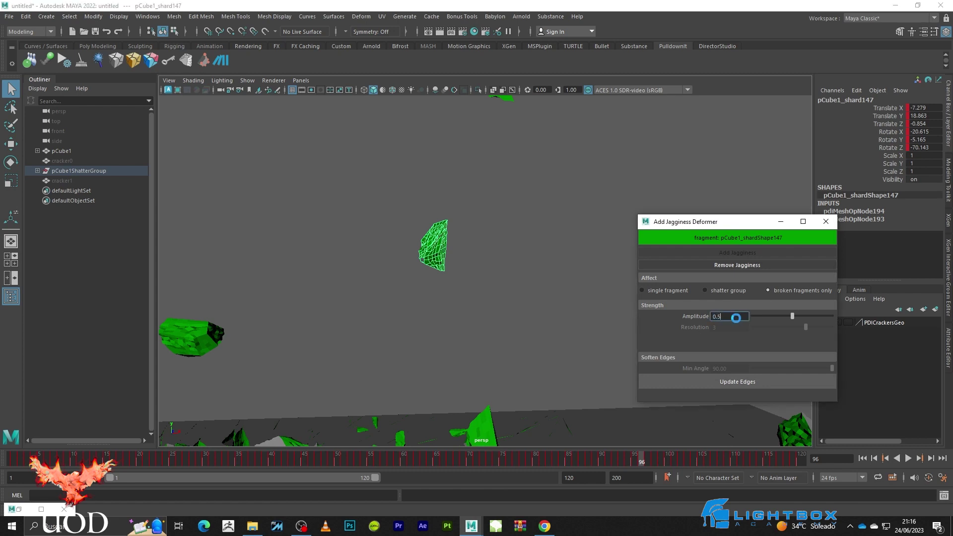
pyautogui.press('Return')
# - Reselect the shard and soften its edges with a Min Angle of 90
pyautogui.click(493, 272)
pyautogui.moveTo(493, 272)
pyautogui.keyDown('alt'); pyautogui.mouseDown()
pyautogui.moveTo(407, 271)
pyautogui.moveTo(421, 257)
pyautogui.moveTo(489, 272)
pyautogui.moveTo(449, 246)
pyautogui.mouseUp(); pyautogui.keyUp('alt')
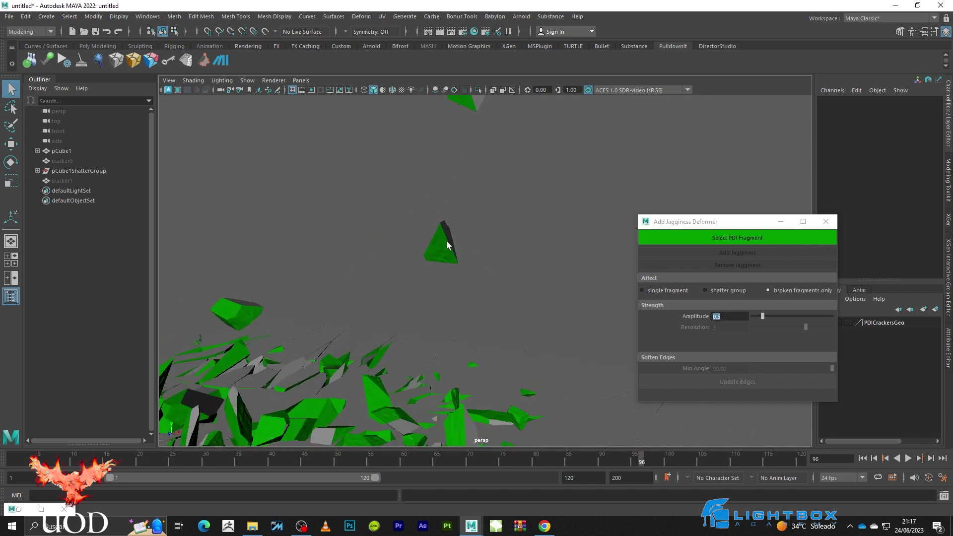
pyautogui.click(442, 246)
pyautogui.click(733, 380)
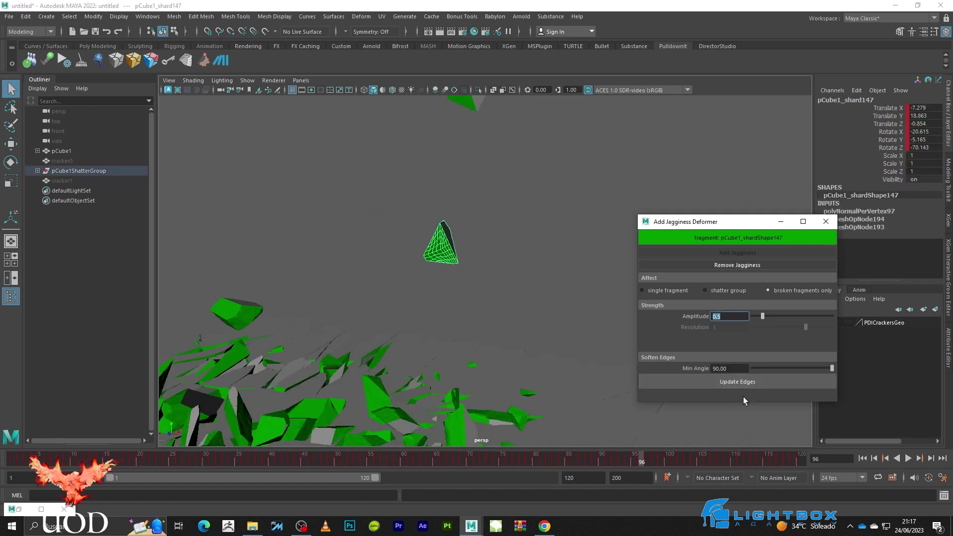
pyautogui.press('f')
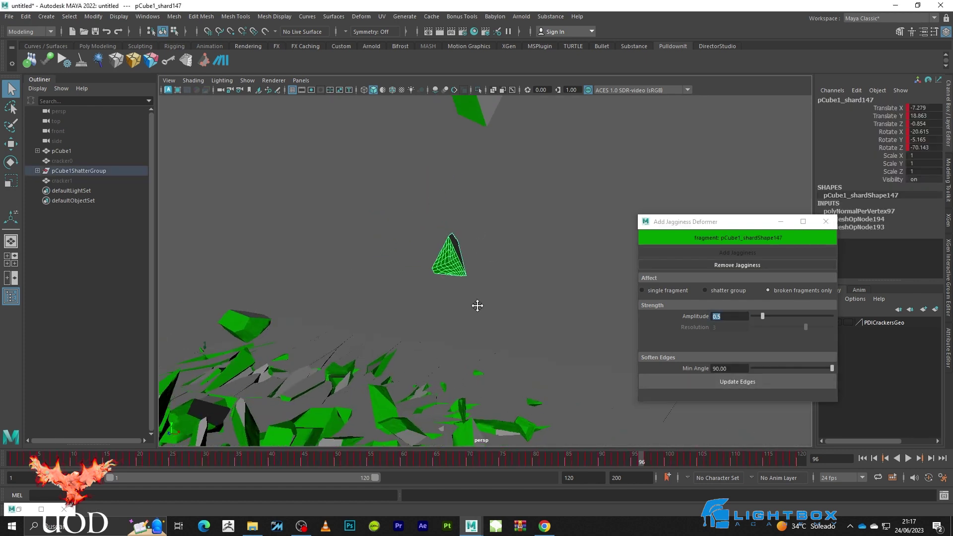
pyautogui.moveTo(477, 304)
pyautogui.keyDown('alt'); pyautogui.mouseDown()
pyautogui.moveTo(441, 322)
pyautogui.moveTo(511, 311)
pyautogui.moveTo(535, 329)
pyautogui.mouseUp(); pyautogui.keyUp('alt')
pyautogui.click(535, 329)
# - Orbit and zoom around the fragment pile to inspect the softened shards
pyautogui.moveTo(490, 252)
pyautogui.keyDown('alt'); pyautogui.mouseDown()
pyautogui.moveTo(515, 257)
pyautogui.moveTo(502, 240)
pyautogui.moveTo(410, 285)
pyautogui.mouseUp(); pyautogui.keyUp('alt')
pyautogui.scroll(-5, 437, 293)
pyautogui.keyDown('alt'); pyautogui.moveTo(459, 303); pyautogui.dragTo(459, 327, button='middle'); pyautogui.keyUp('alt')
pyautogui.scroll(3, 464, 285)
pyautogui.scroll(2, 463, 285)
pyautogui.moveTo(463, 285)
pyautogui.keyDown('alt'); pyautogui.mouseDown()
pyautogui.moveTo(437, 346)
pyautogui.moveTo(450, 311)
pyautogui.moveTo(330, 305)
pyautogui.moveTo(355, 279)
pyautogui.moveTo(468, 264)
pyautogui.moveTo(465, 242)
pyautogui.moveTo(486, 297)
pyautogui.mouseUp(); pyautogui.keyUp('alt')
pyautogui.scroll(-4, 450, 311)
pyautogui.scroll(2, 451, 311)
pyautogui.scroll(-3, 479, 283)
pyautogui.scroll(3, 436, 263)
# - Select a shard and set the pdiCutMat0 Color to grey in the Attribute Editor
pyautogui.scroll(2, 436, 263)
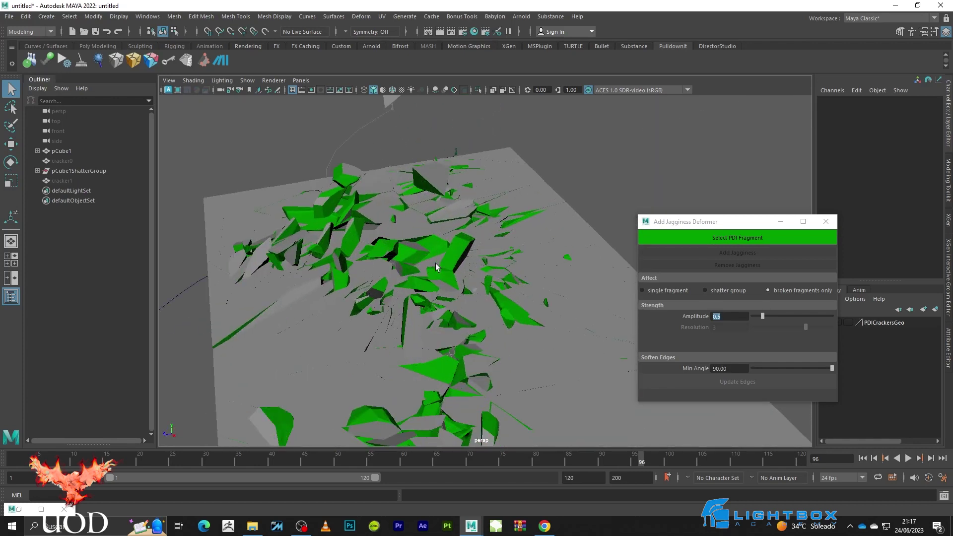
pyautogui.click(455, 253)
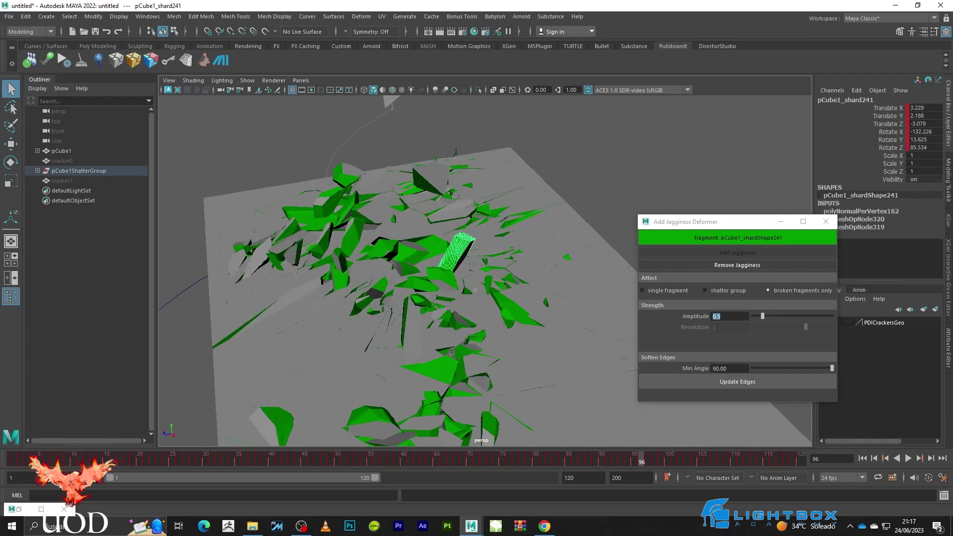
pyautogui.click(948, 348)
pyautogui.click(896, 98)
pyautogui.click(940, 98)
pyautogui.click(940, 98)
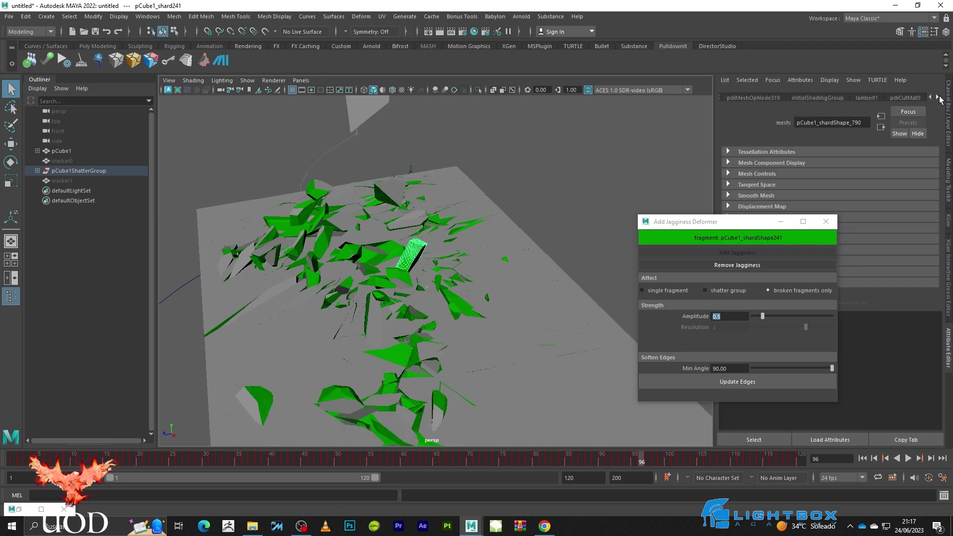
pyautogui.click(845, 98)
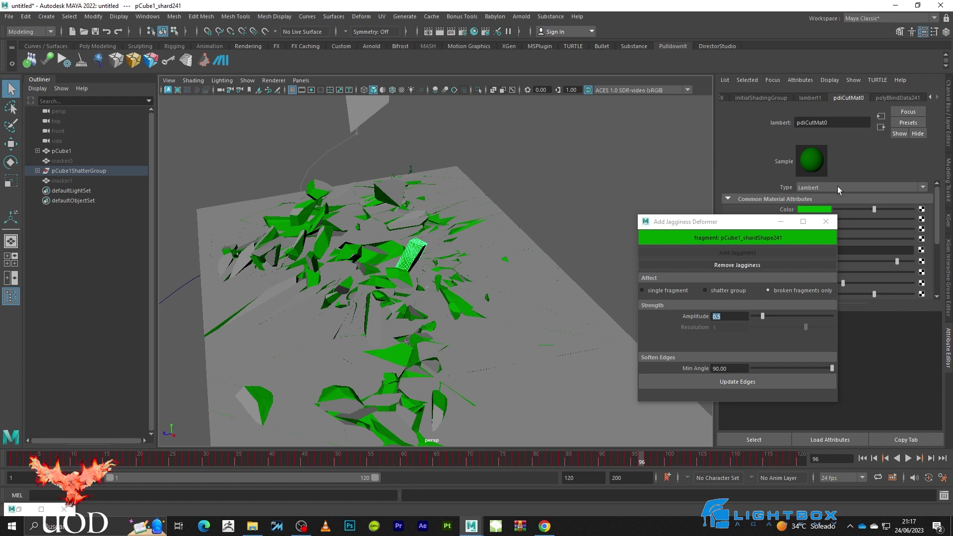
pyautogui.click(822, 209)
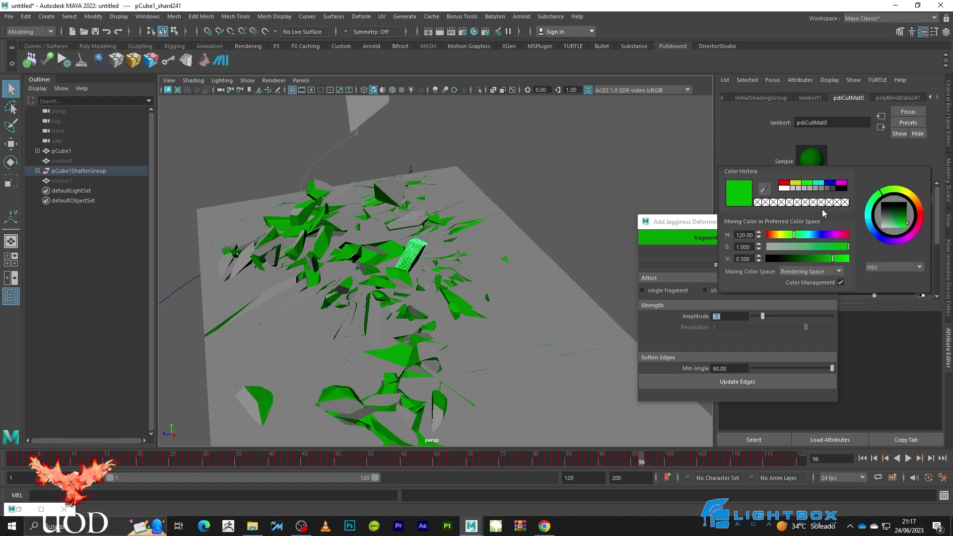
pyautogui.click(795, 189)
pyautogui.click(571, 156)
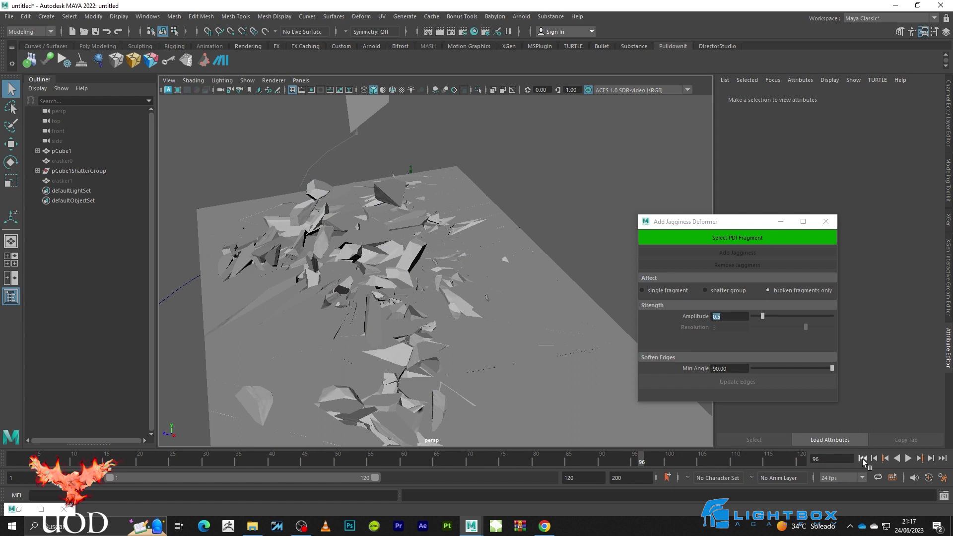
# - Replay the baked grey-shard shatter, stop at frame 20, and pull the view back over the slab
pyautogui.click(908, 459)
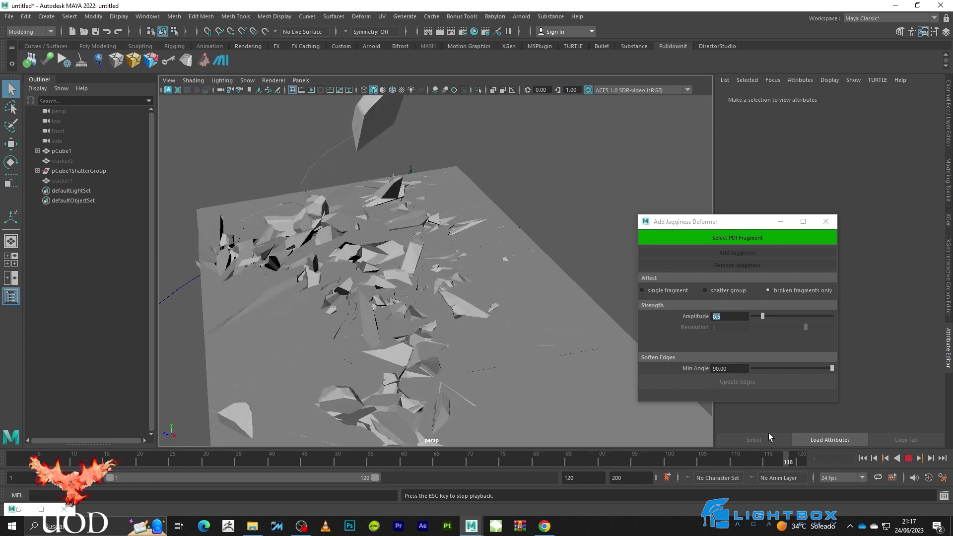
pyautogui.press('Escape')
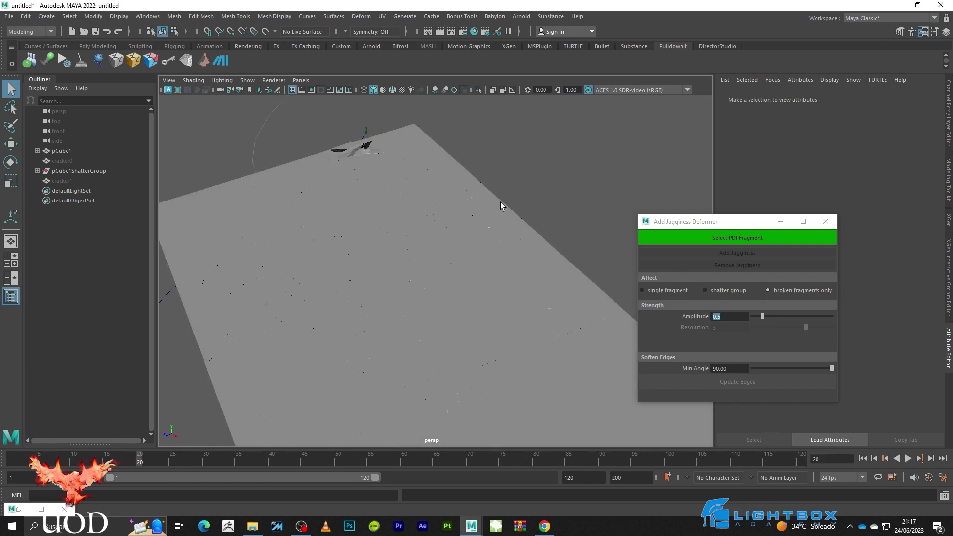
pyautogui.scroll(-5, 502, 200)
pyautogui.scroll(5, 526, 214)
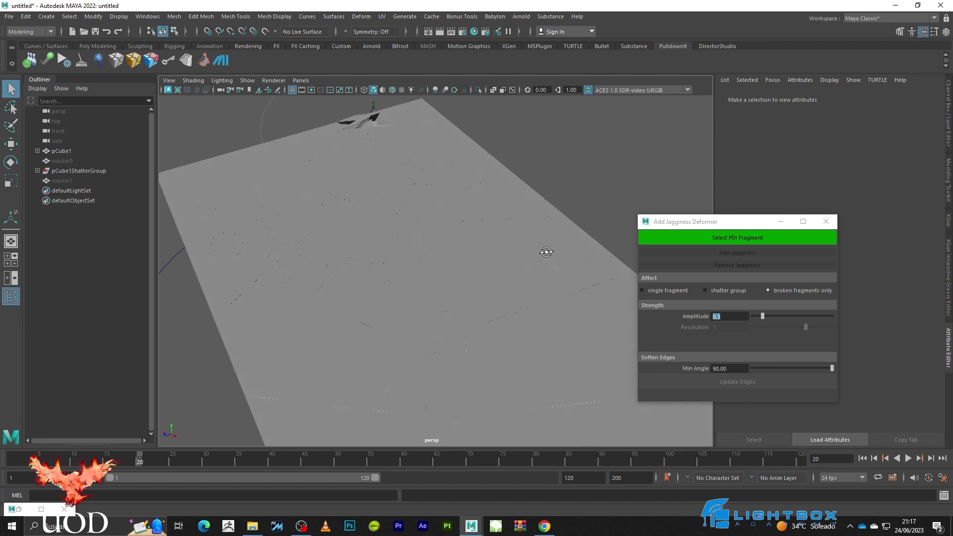
pyautogui.keyDown('alt'); pyautogui.moveTo(546, 252); pyautogui.dragTo(498, 232); pyautogui.keyUp('alt')
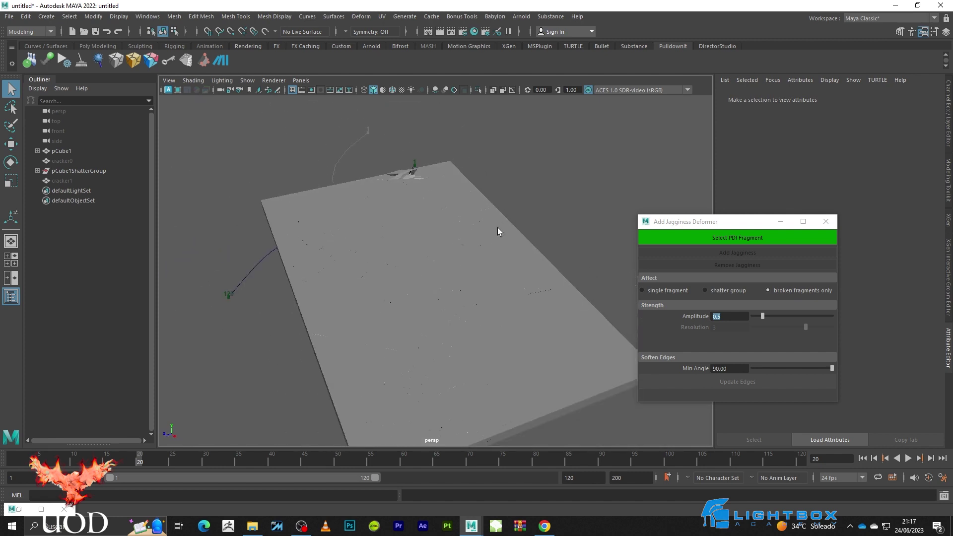